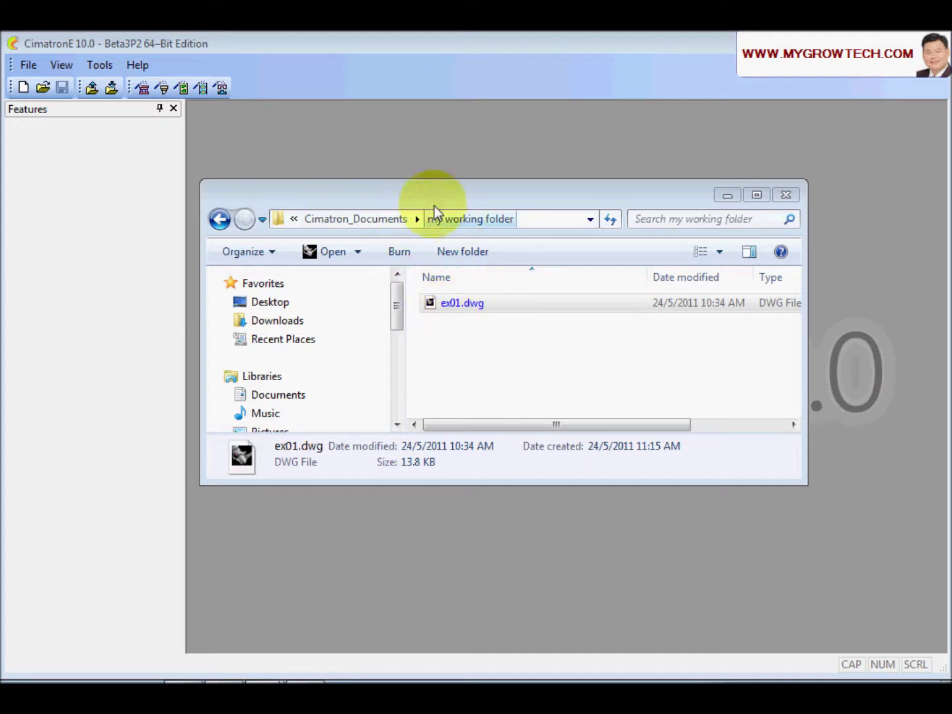
Step: Close the Explorer window showing ex01.dwg in my working folder
{"action": "key", "text": "Escape"}
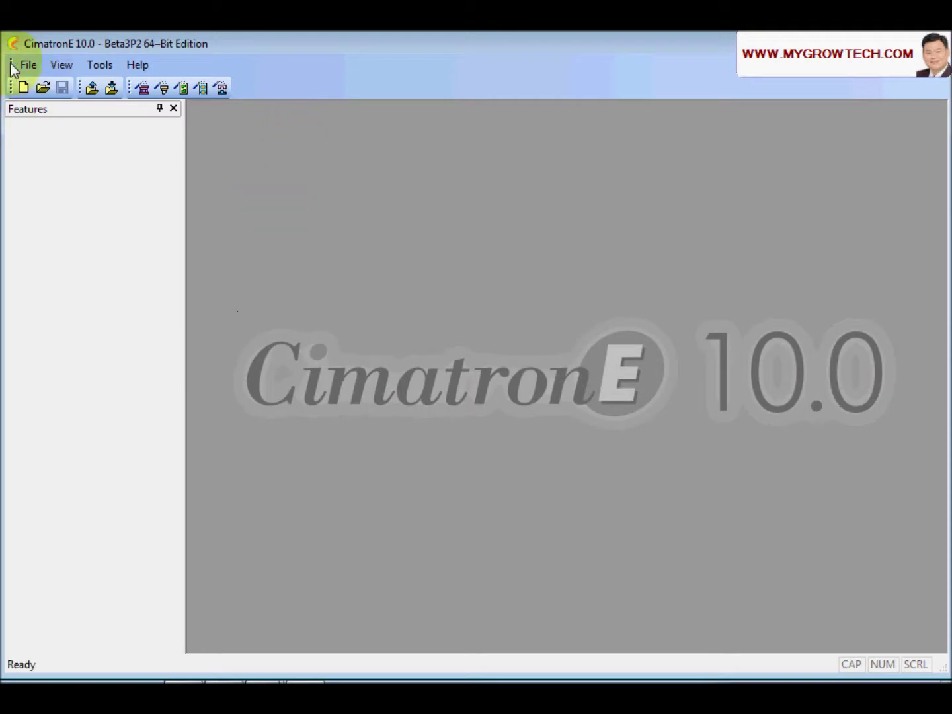
Step: Import ex01.dwg from my working folder into a new file as DWG, and expand the import options
{"action": "left_click", "coordinate": [29, 66]}
{"action": "mouse_move", "coordinate": [104, 254]}
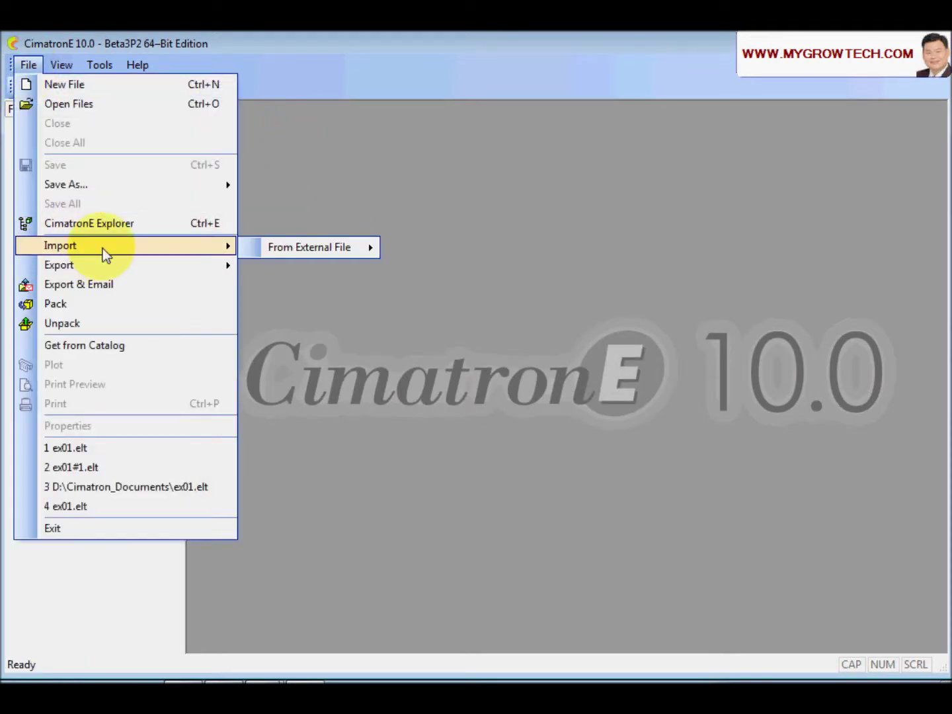
{"action": "mouse_move", "coordinate": [311, 252]}
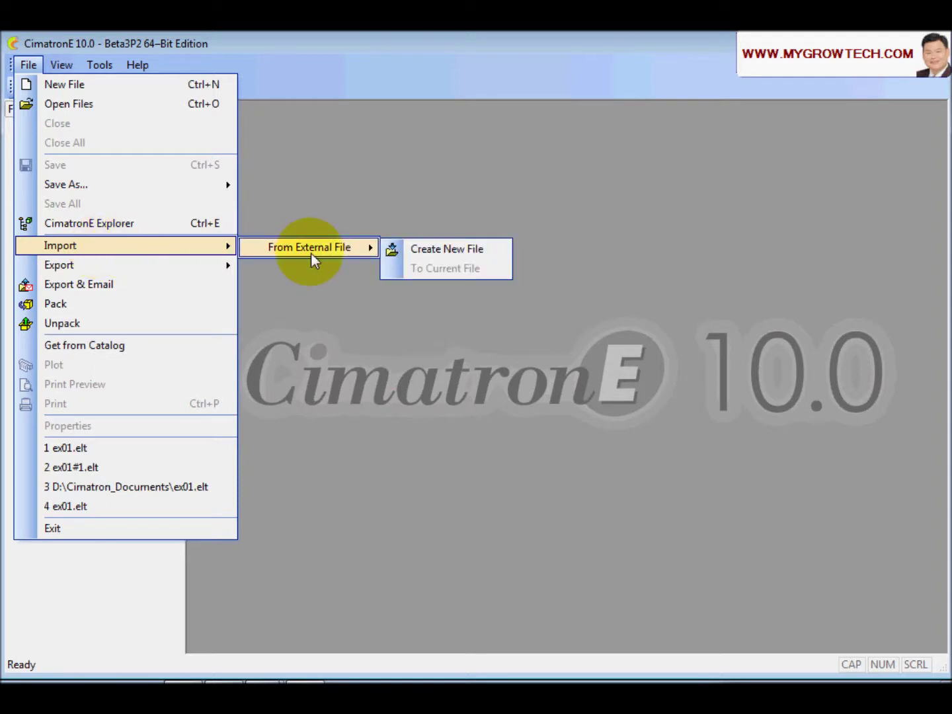
{"action": "left_click", "coordinate": [463, 248]}
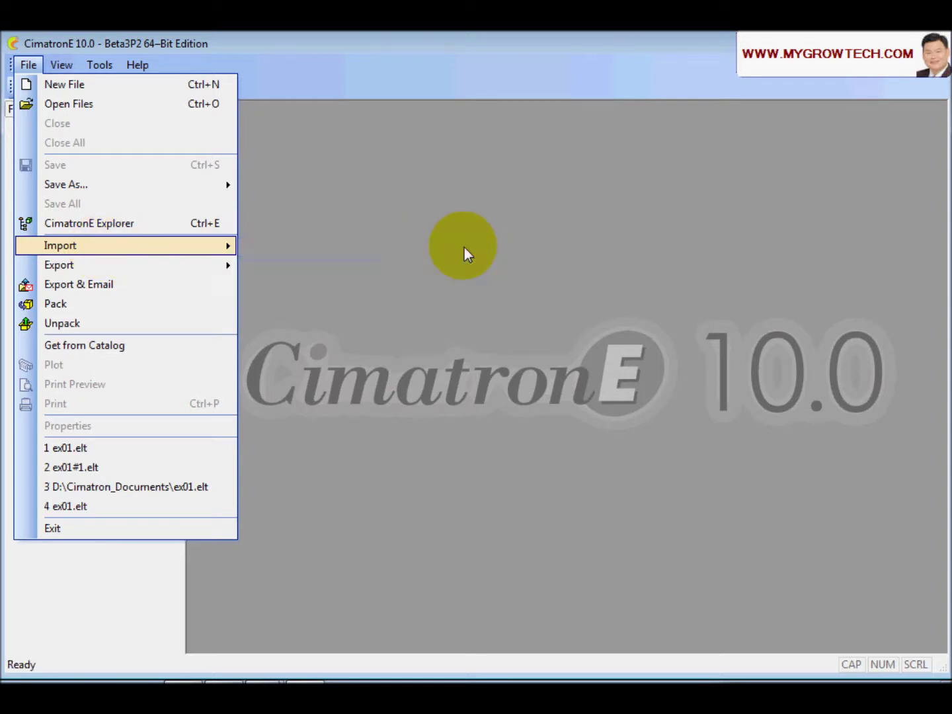
{"action": "left_click", "coordinate": [430, 179]}
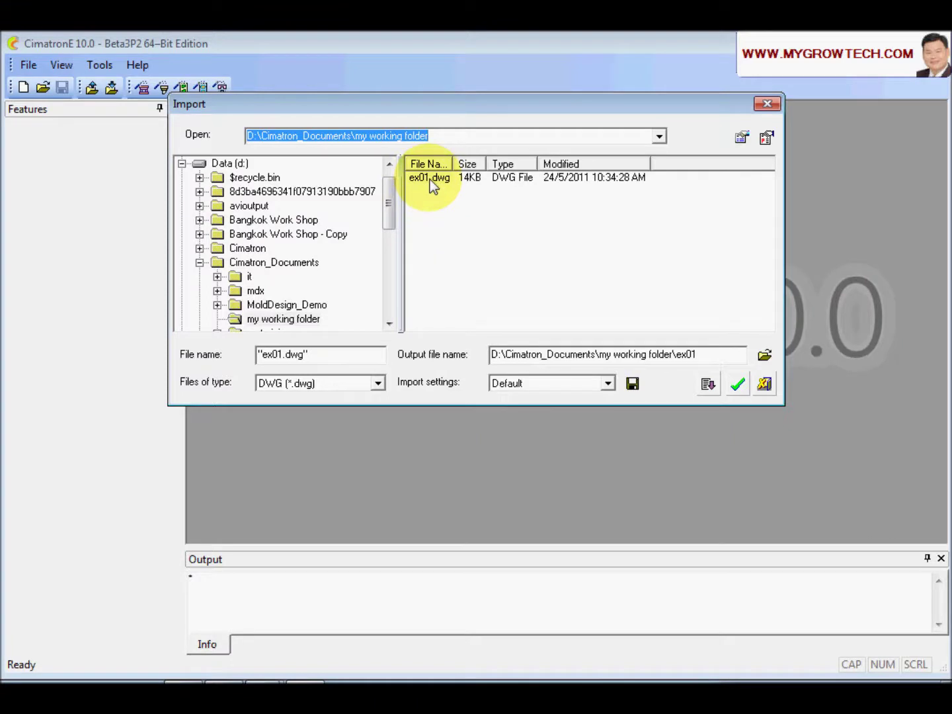
{"action": "left_click_drag", "start_coordinate": [486, 111], "coordinate": [485, 158]}
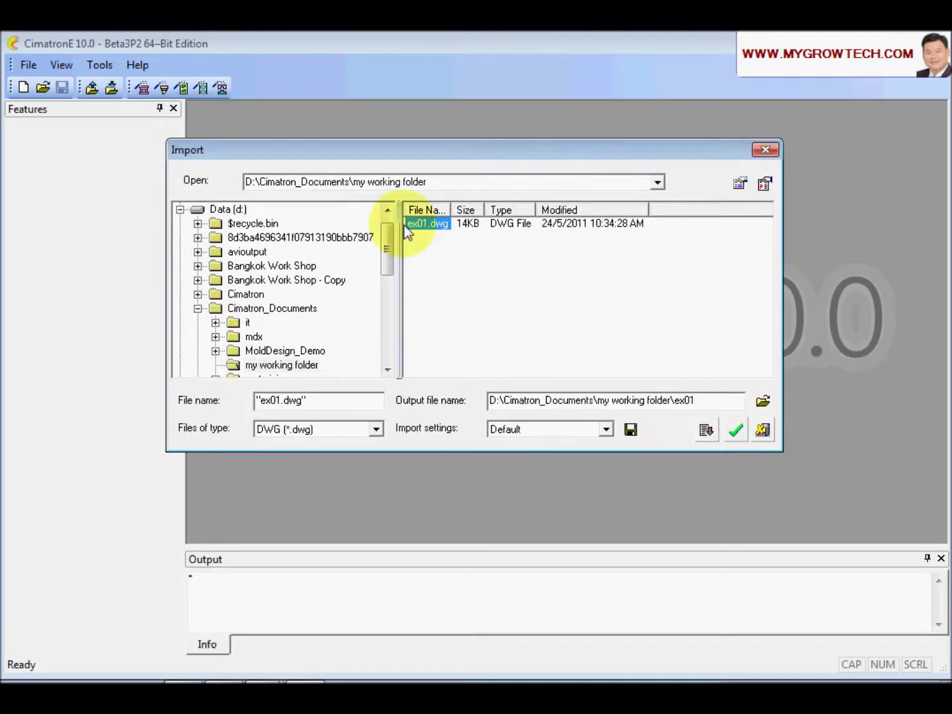
{"action": "left_click", "coordinate": [377, 430]}
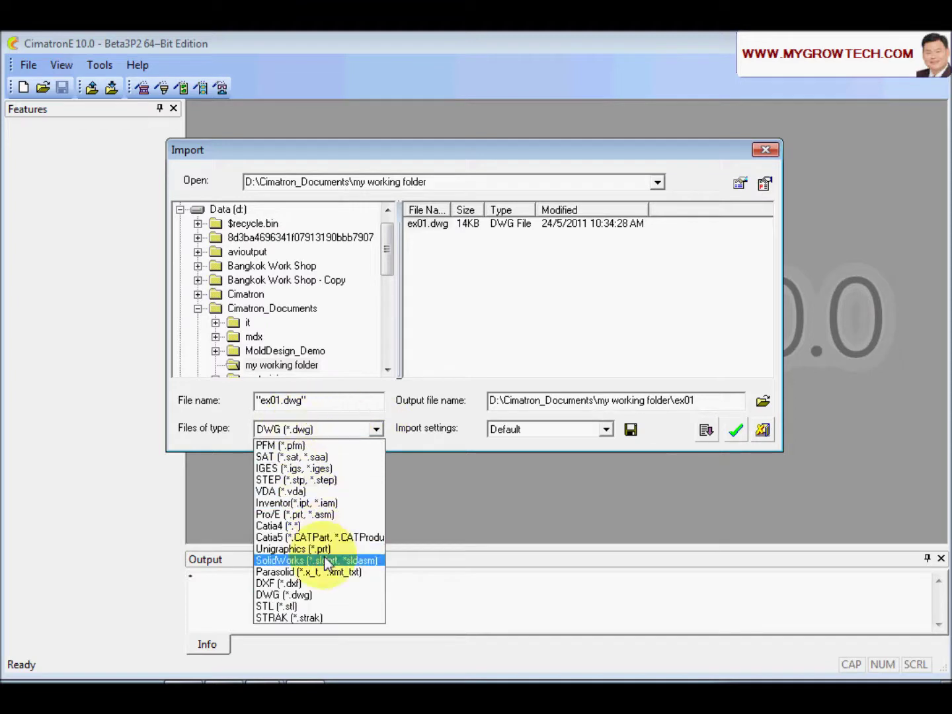
{"action": "left_click", "coordinate": [311, 595]}
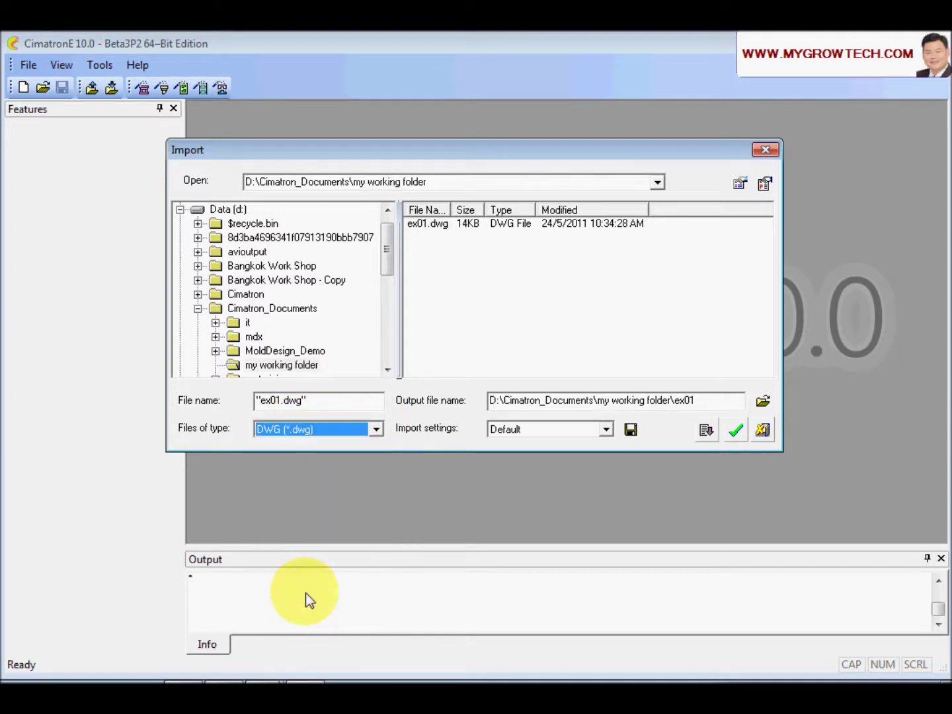
{"action": "left_click", "coordinate": [297, 367]}
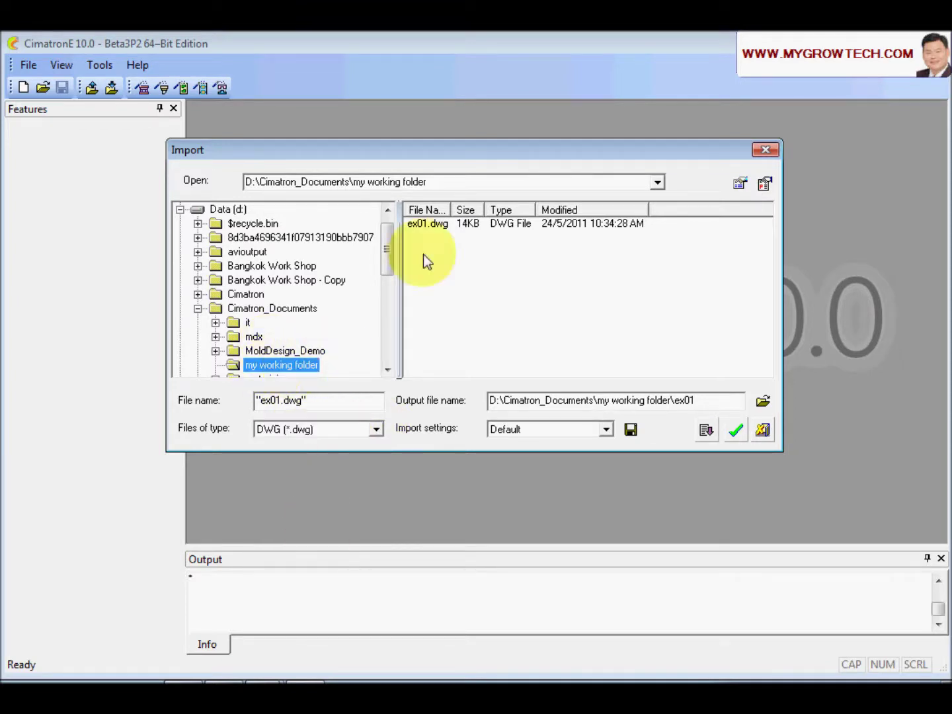
{"action": "left_click", "coordinate": [430, 224]}
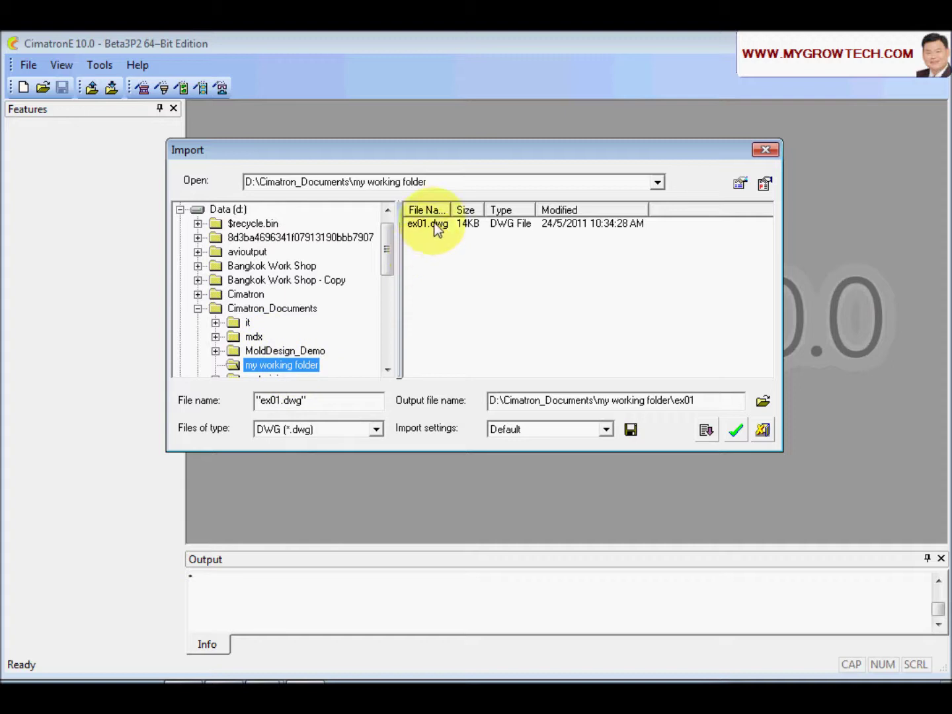
{"action": "left_click", "coordinate": [705, 431]}
Step: Import ex01.dwg as a Model instead of Drafting, with Import to NC enabled
{"action": "left_click_drag", "start_coordinate": [596, 153], "coordinate": [556, 72]}
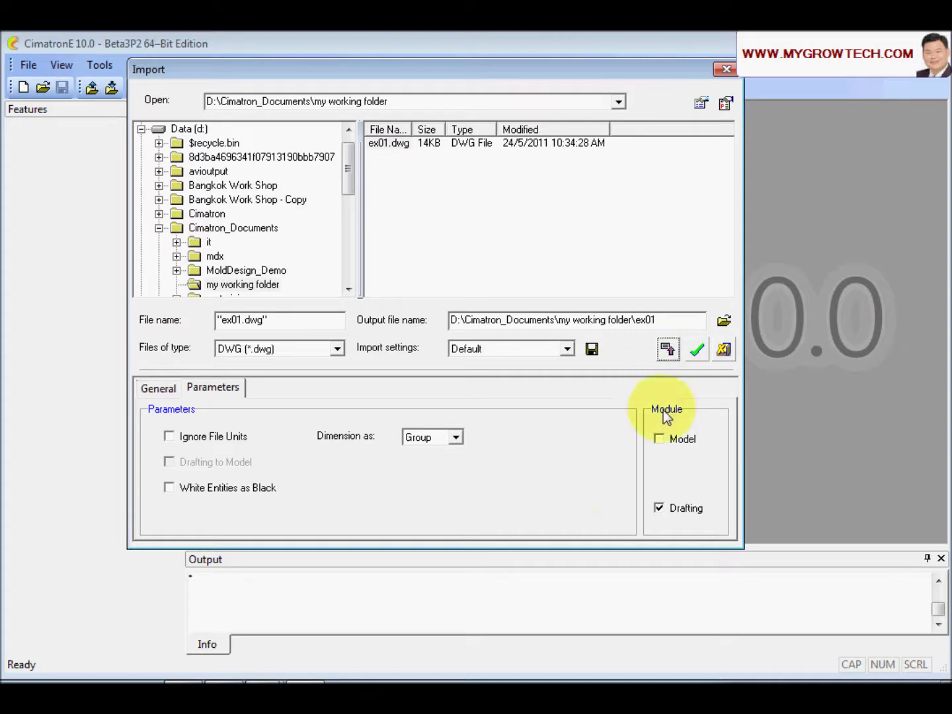
{"action": "left_click", "coordinate": [659, 509]}
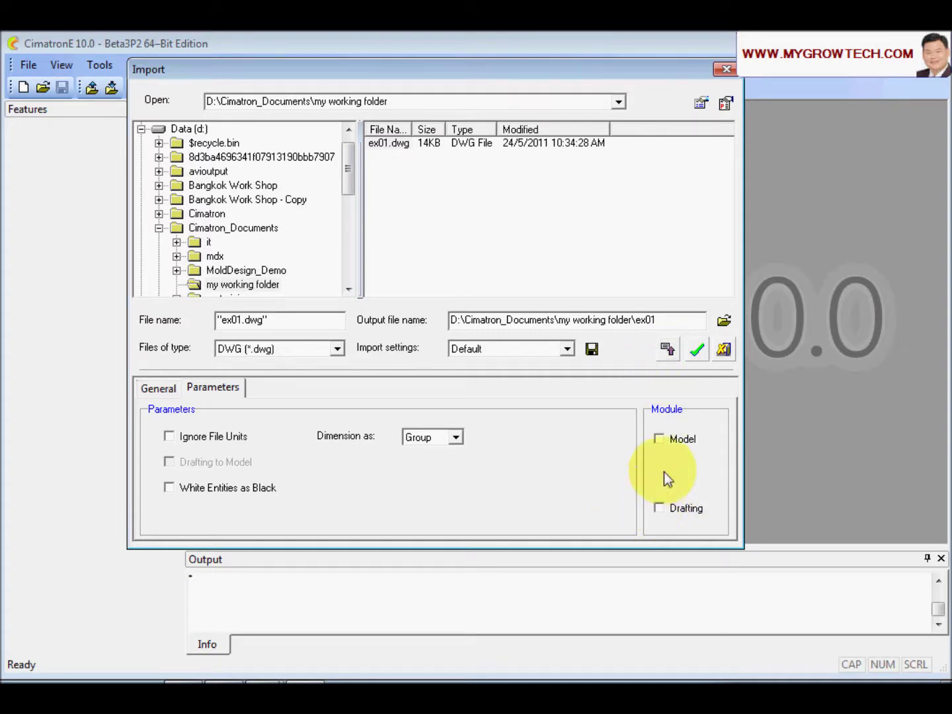
{"action": "left_click", "coordinate": [660, 439]}
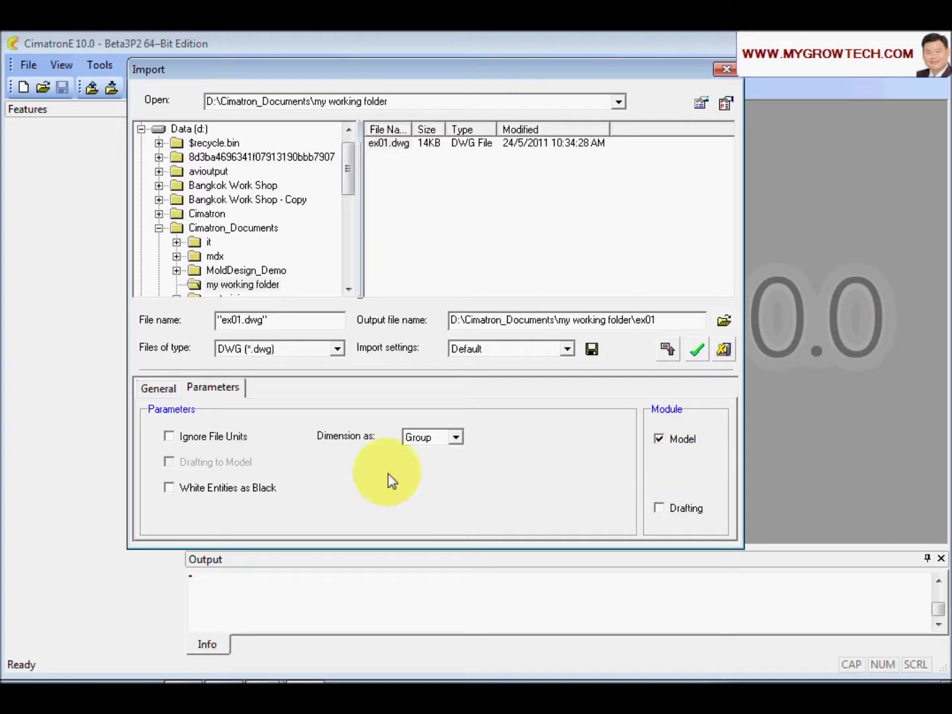
{"action": "left_click", "coordinate": [162, 390]}
{"action": "left_click", "coordinate": [439, 430]}
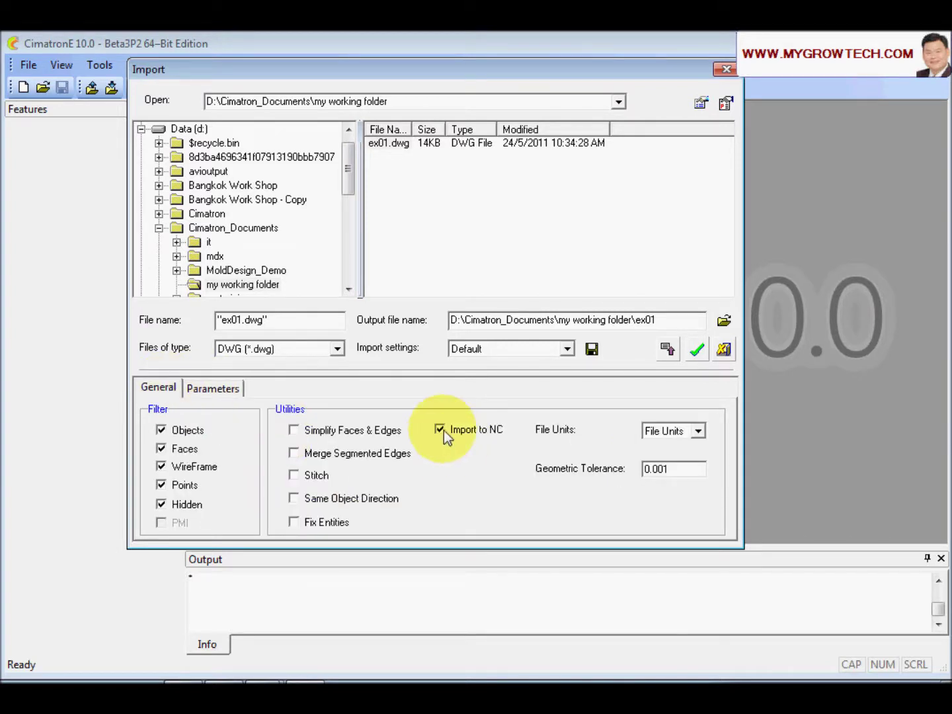
{"action": "left_click", "coordinate": [223, 392]}
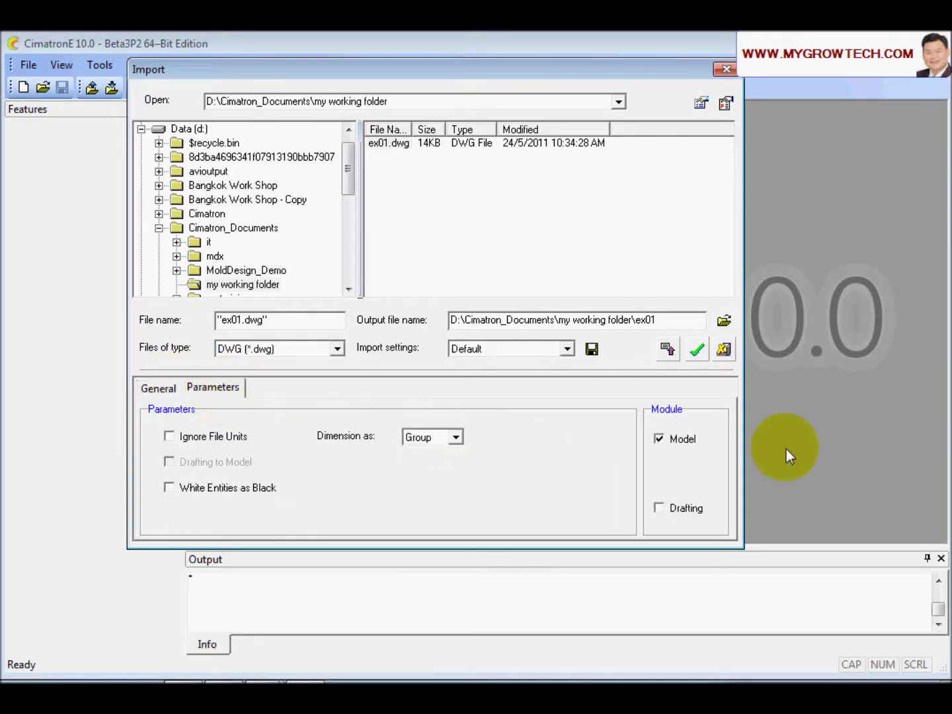
{"action": "left_click", "coordinate": [159, 389]}
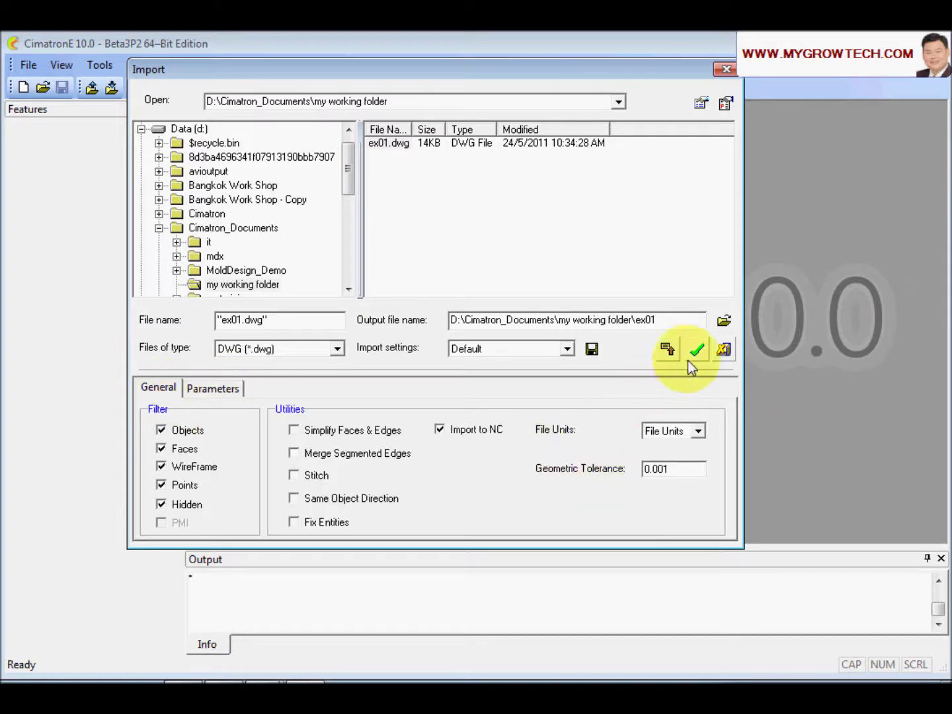
{"action": "left_click", "coordinate": [698, 349]}
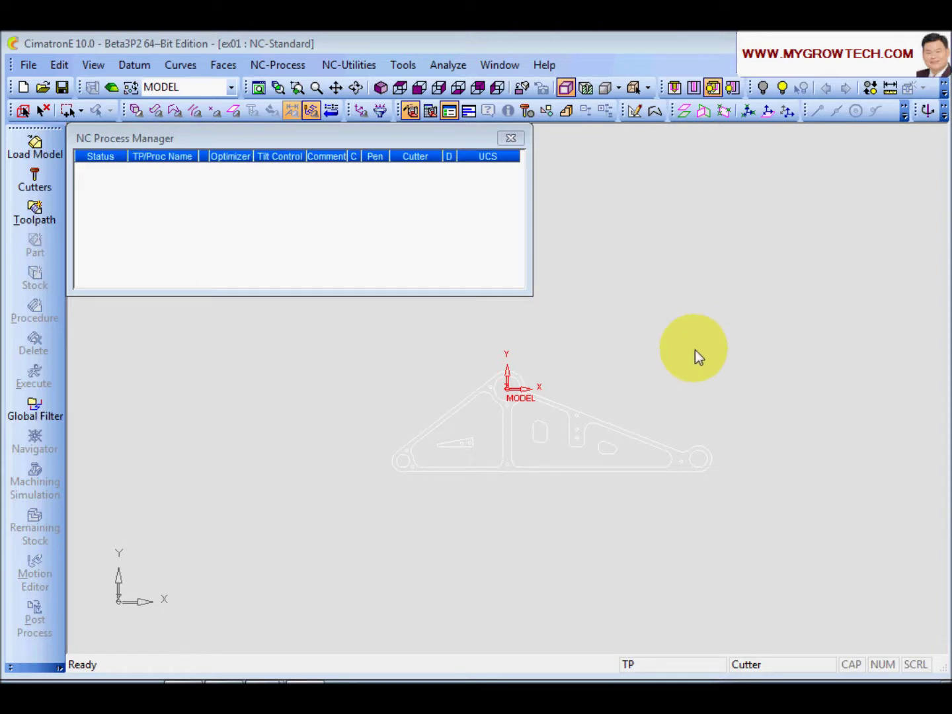
Step: Zoom in and orbit the view to inspect the imported plate outline in 3D
{"action": "scroll", "coordinate": [668, 498], "scroll_direction": "up", "scroll_amount": 3}
{"action": "middle_click_drag", "start_coordinate": [611, 473], "coordinate": [683, 373]}
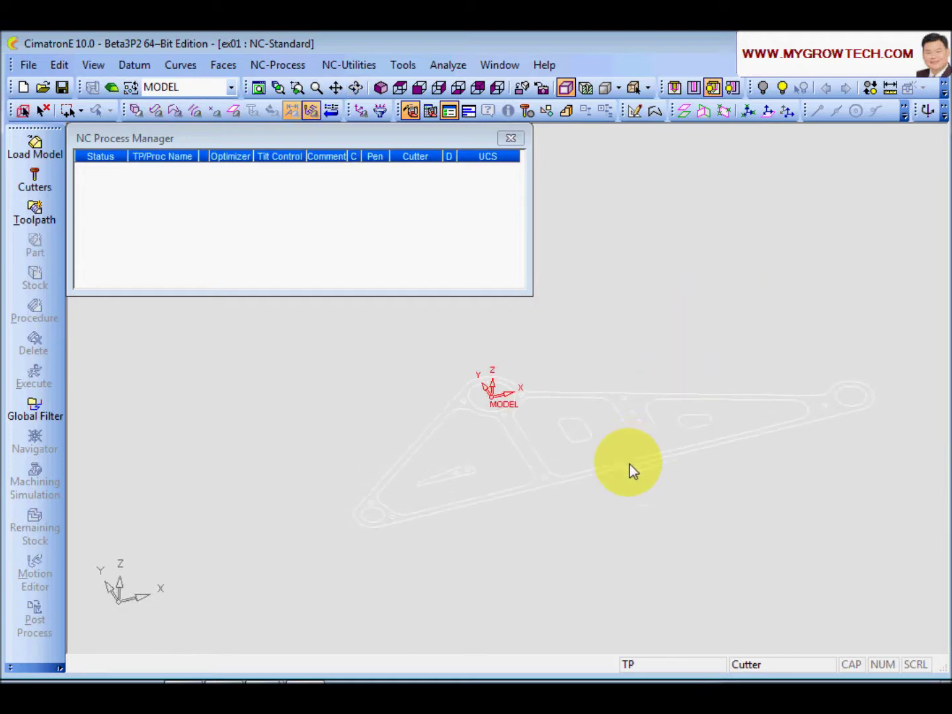
{"action": "middle_click_drag", "start_coordinate": [632, 470], "coordinate": [540, 382]}
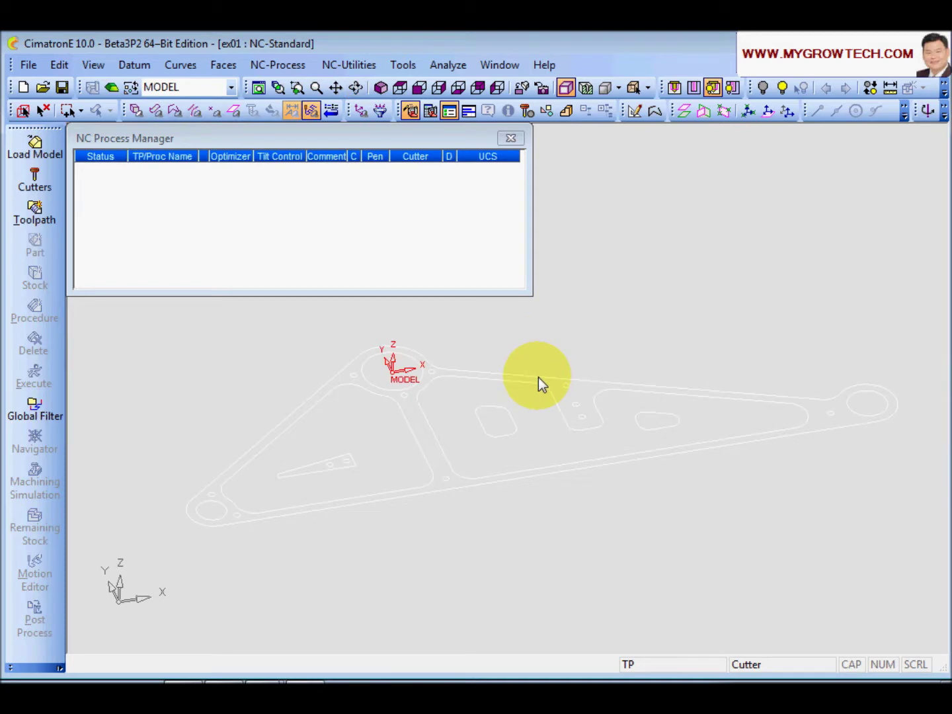
Step: Switch ex01 to CAD mode and bring the plate back into full view
{"action": "left_click", "coordinate": [112, 88]}
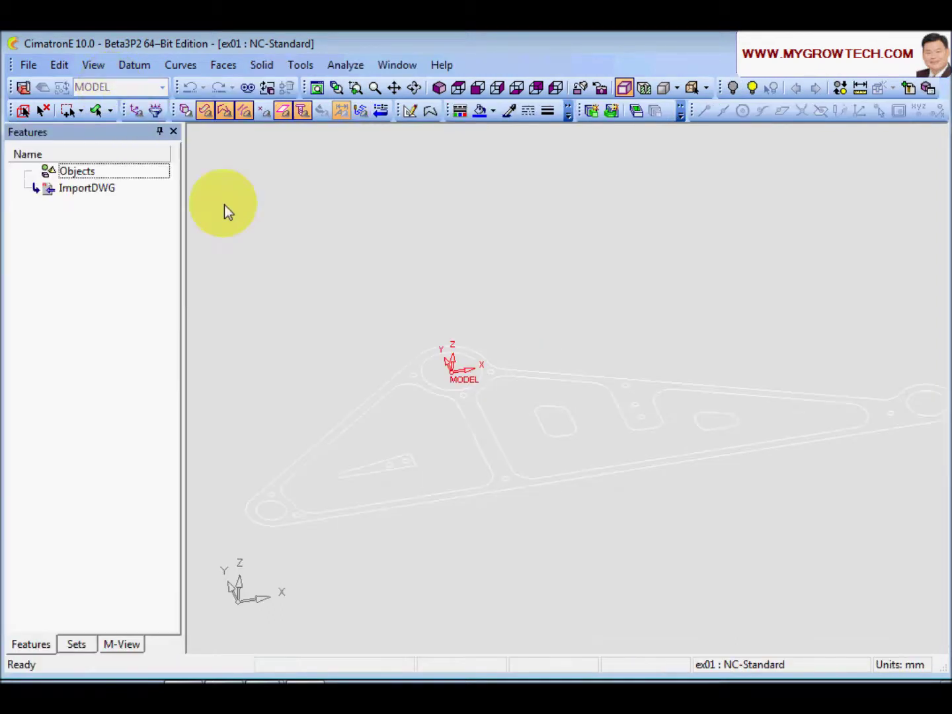
{"action": "scroll", "coordinate": [364, 354], "scroll_direction": "down", "scroll_amount": 2}
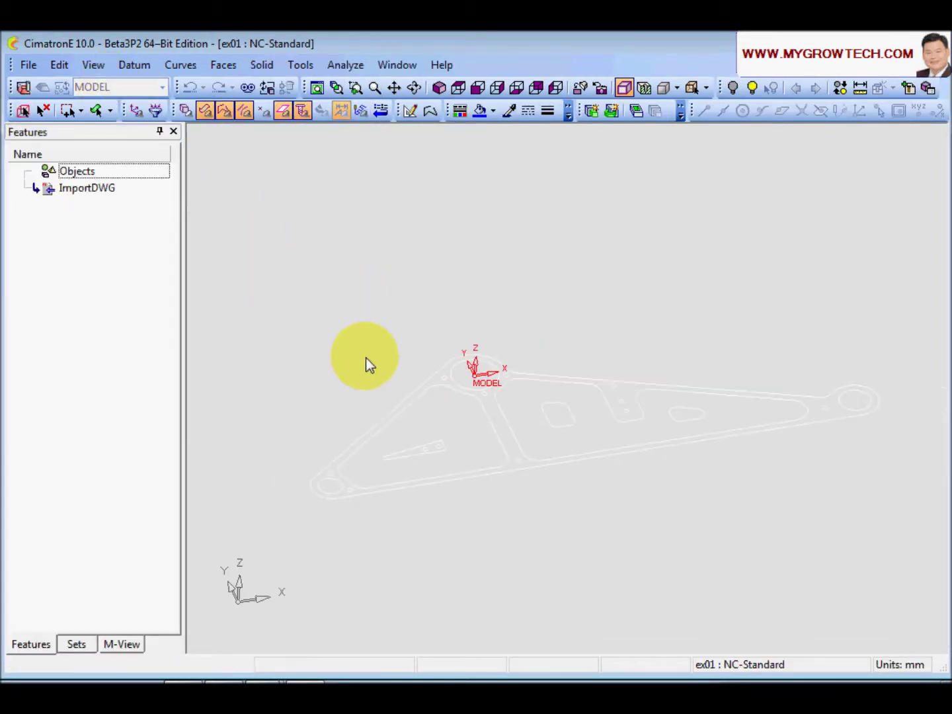
{"action": "scroll", "coordinate": [358, 350], "scroll_direction": "up", "scroll_amount": 2}
{"action": "middle_click_drag", "start_coordinate": [404, 245], "coordinate": [525, 381]}
{"action": "scroll", "coordinate": [532, 348], "scroll_direction": "down", "scroll_amount": 1}
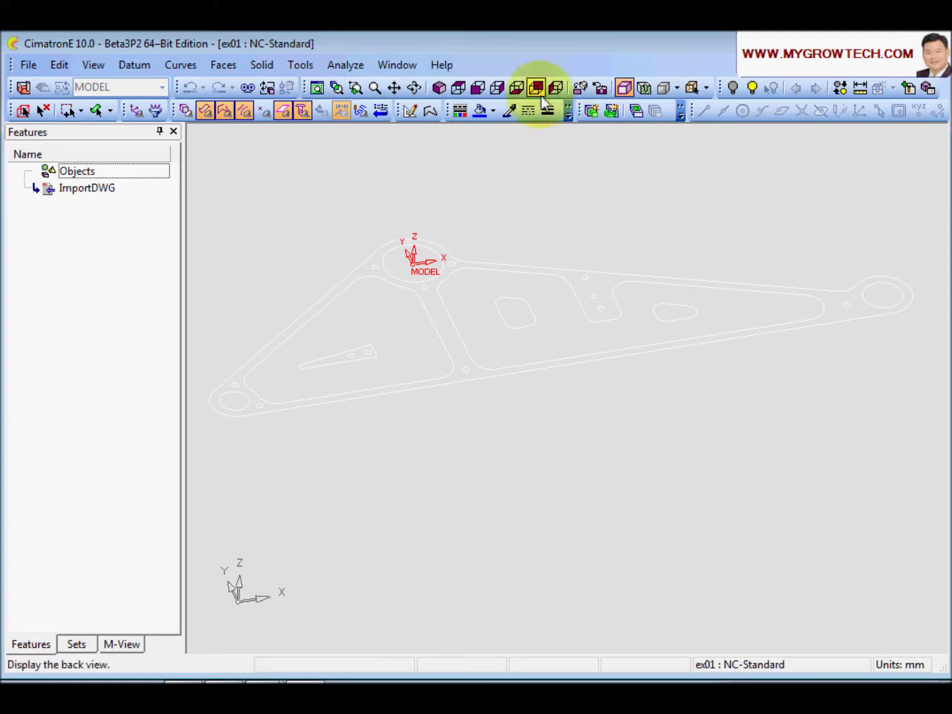
Step: Detach and close the Solid toolbar, leaving the other toolbars unchanged
{"action": "left_click_drag", "start_coordinate": [580, 111], "coordinate": [376, 176]}
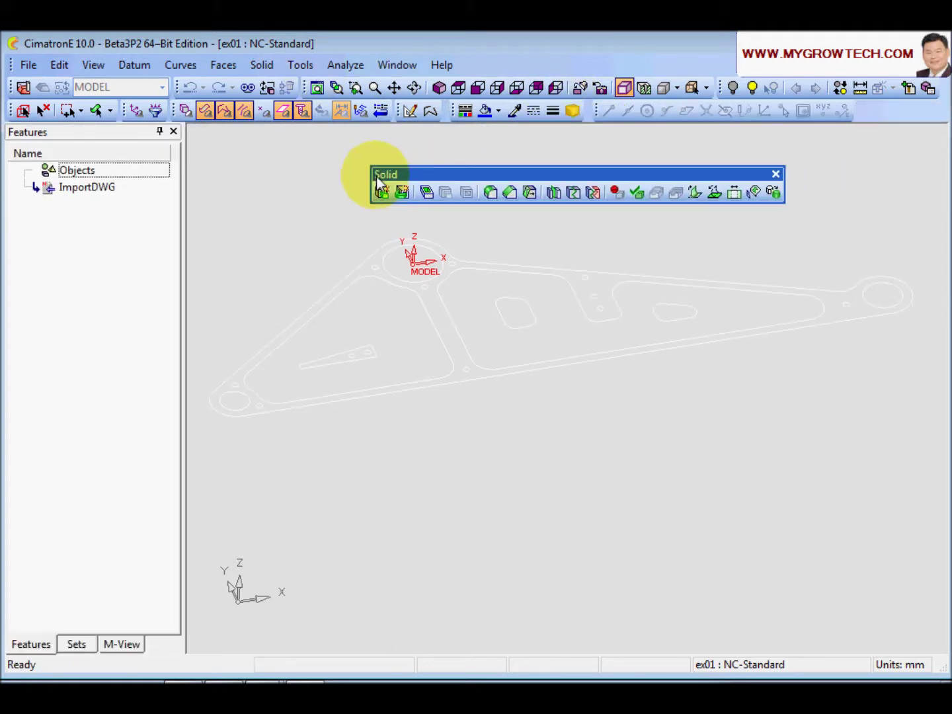
{"action": "left_click", "coordinate": [776, 174]}
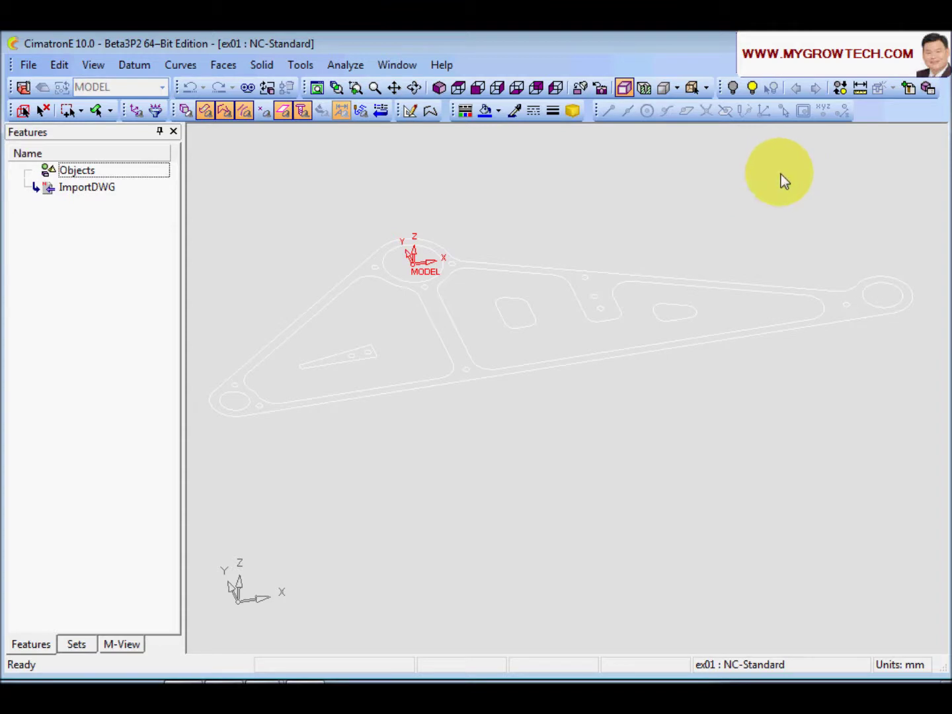
{"action": "right_click", "coordinate": [874, 109]}
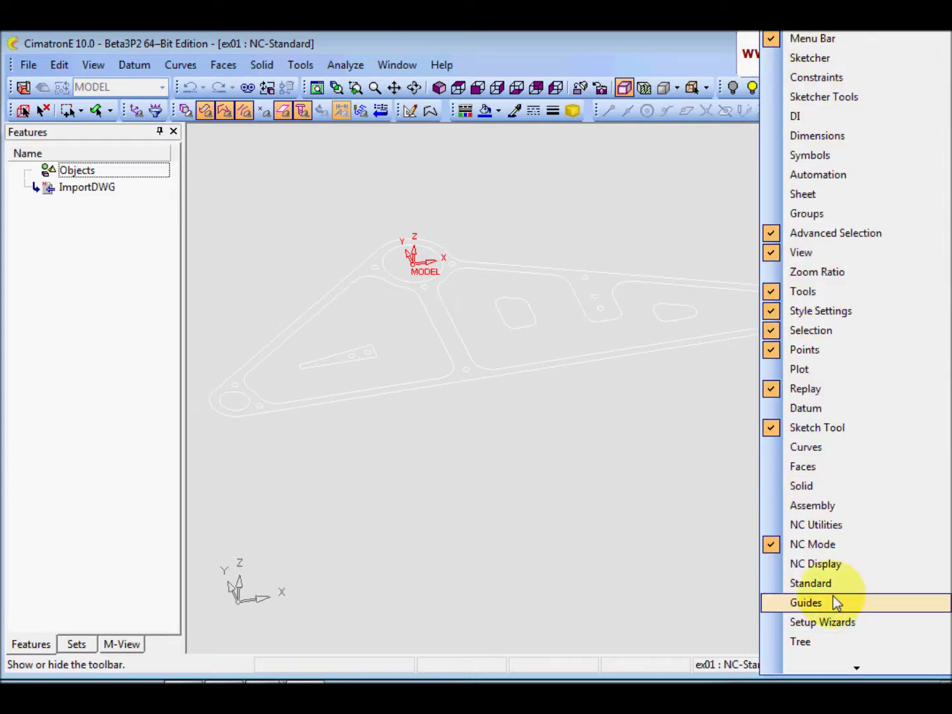
{"action": "left_click", "coordinate": [620, 219]}
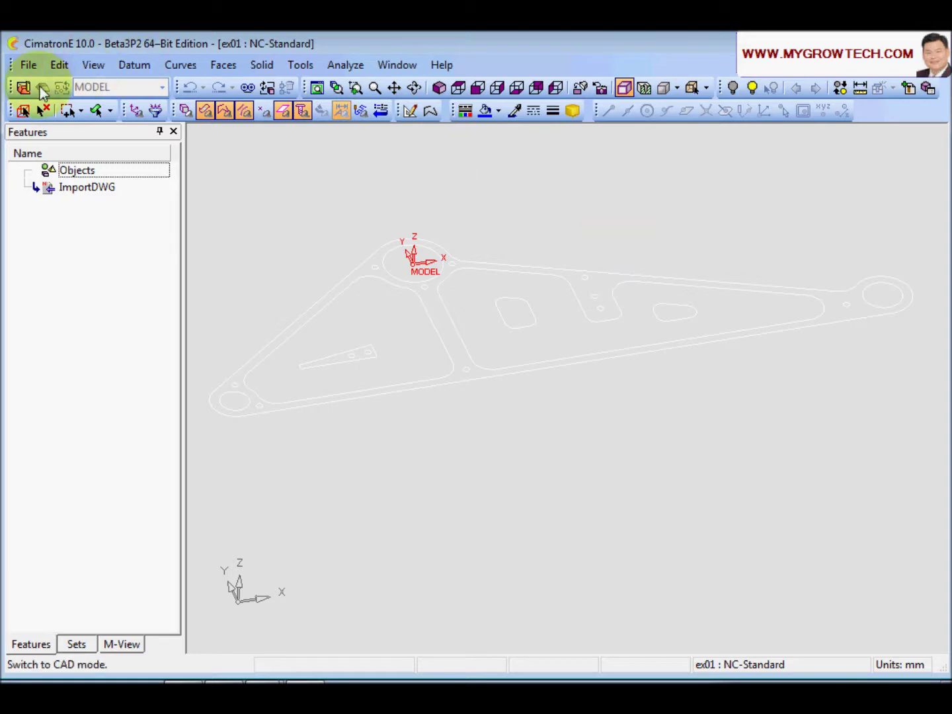
Step: Select the whole plate outline and make its curves black
{"action": "middle_click_drag", "start_coordinate": [625, 218], "coordinate": [617, 277]}
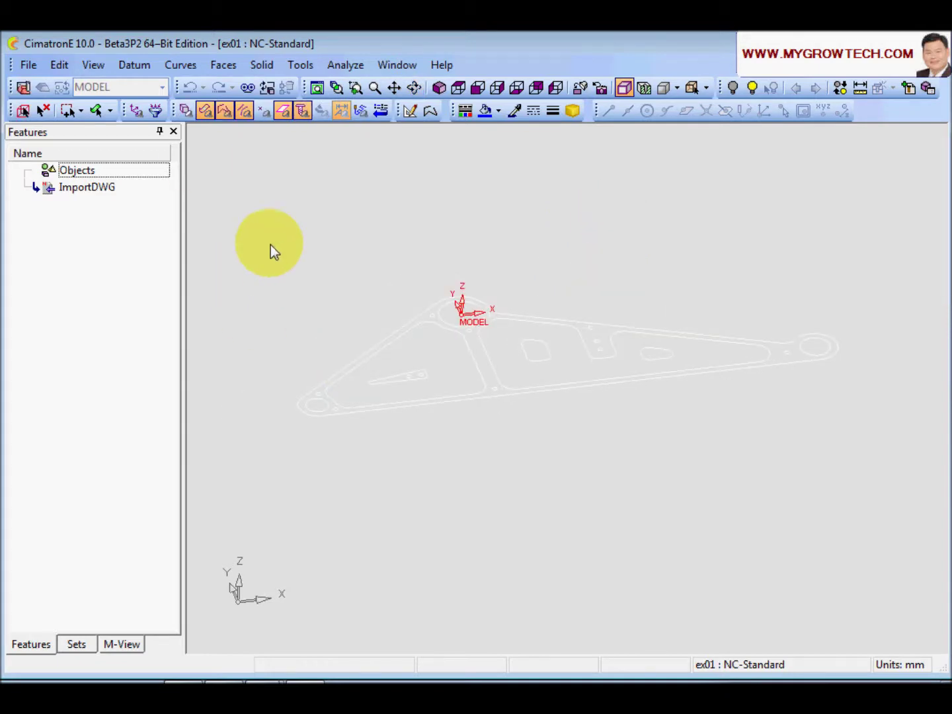
{"action": "left_click_drag", "start_coordinate": [258, 233], "coordinate": [907, 471]}
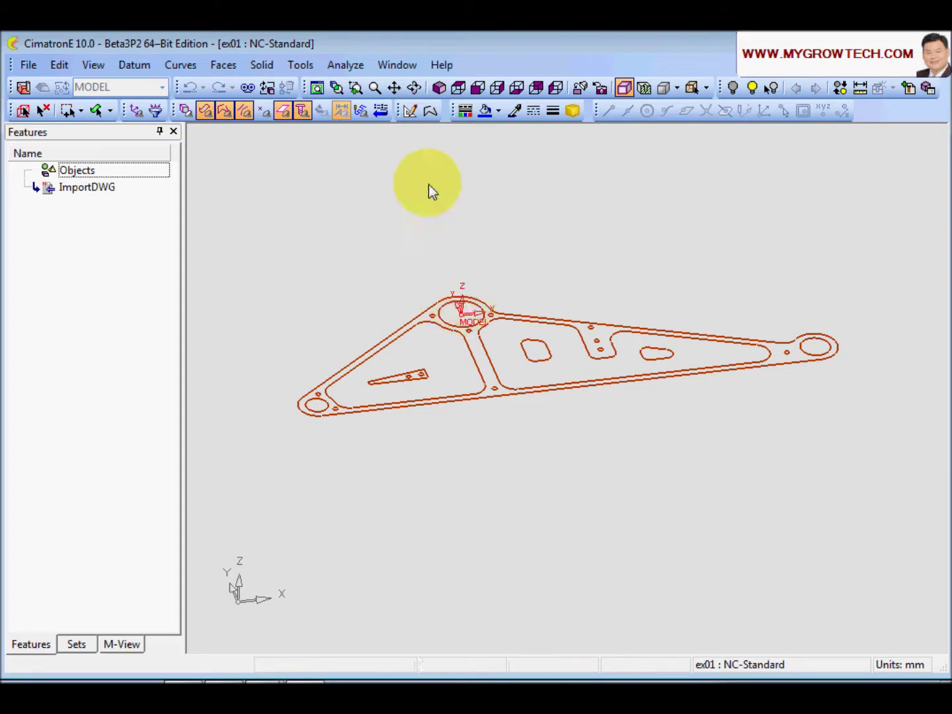
{"action": "left_click", "coordinate": [500, 111]}
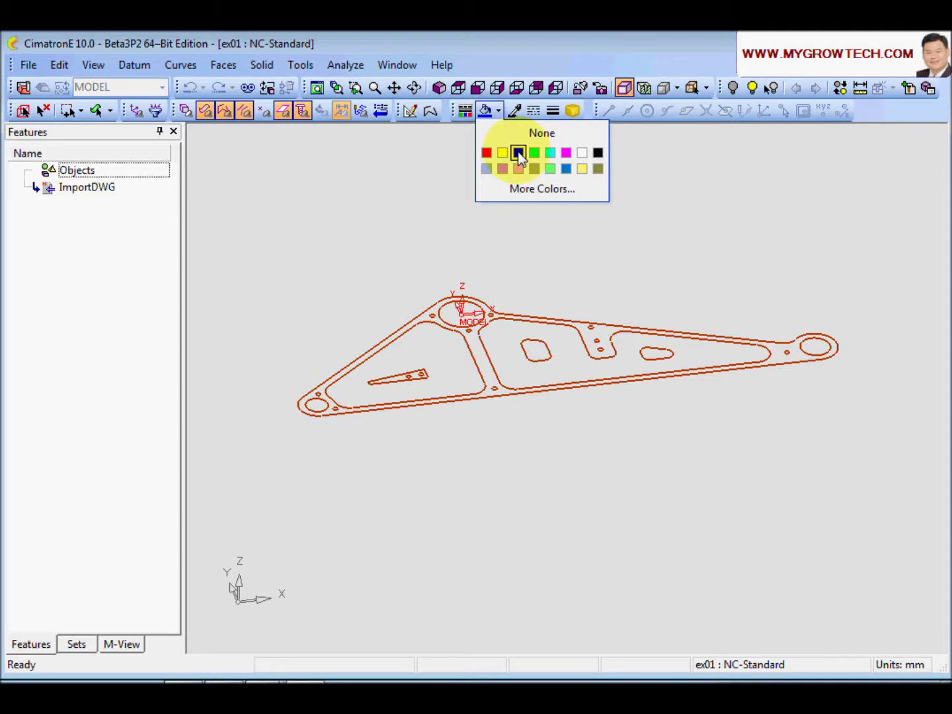
{"action": "left_click", "coordinate": [598, 152]}
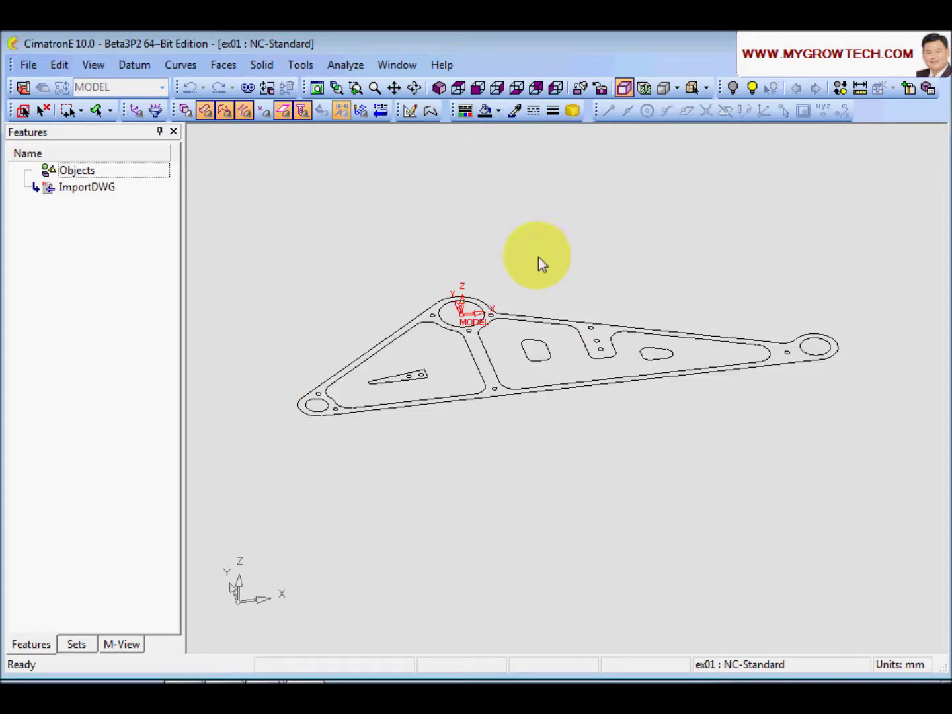
Step: Switch to Top View and centre the plate on screen
{"action": "middle_click_drag", "start_coordinate": [539, 263], "coordinate": [540, 235]}
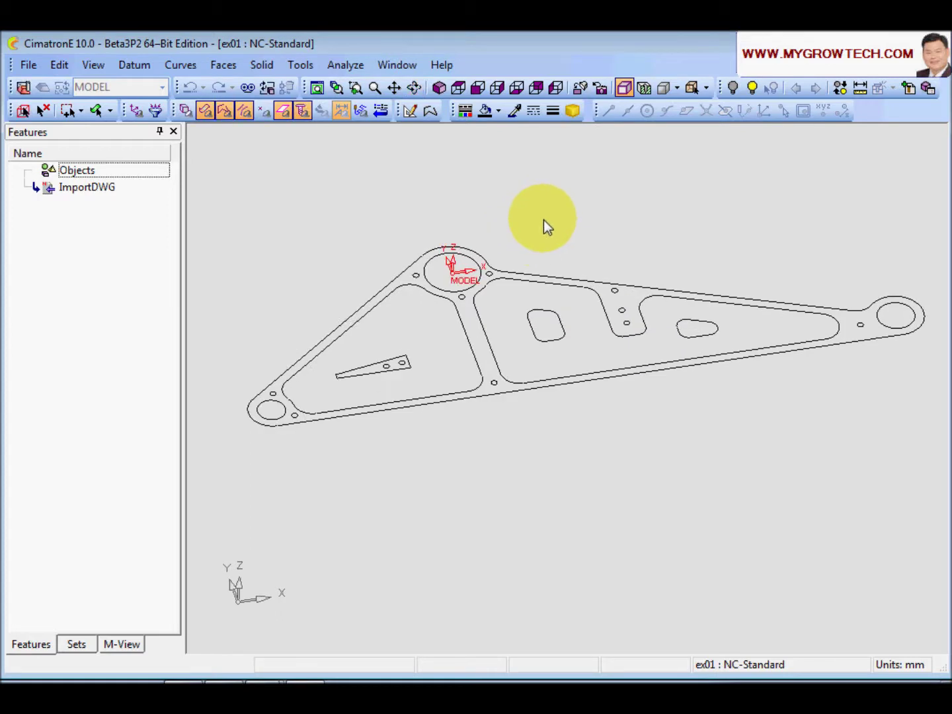
{"action": "left_click", "coordinate": [459, 87]}
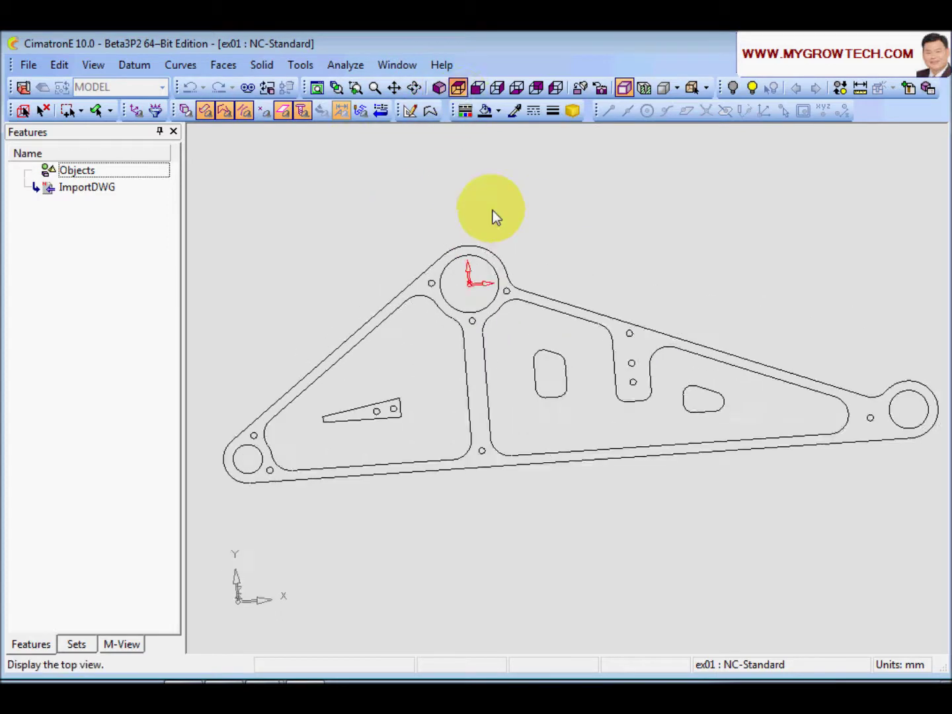
{"action": "middle_click_drag", "start_coordinate": [508, 284], "coordinate": [445, 302], "text": "ctrl"}
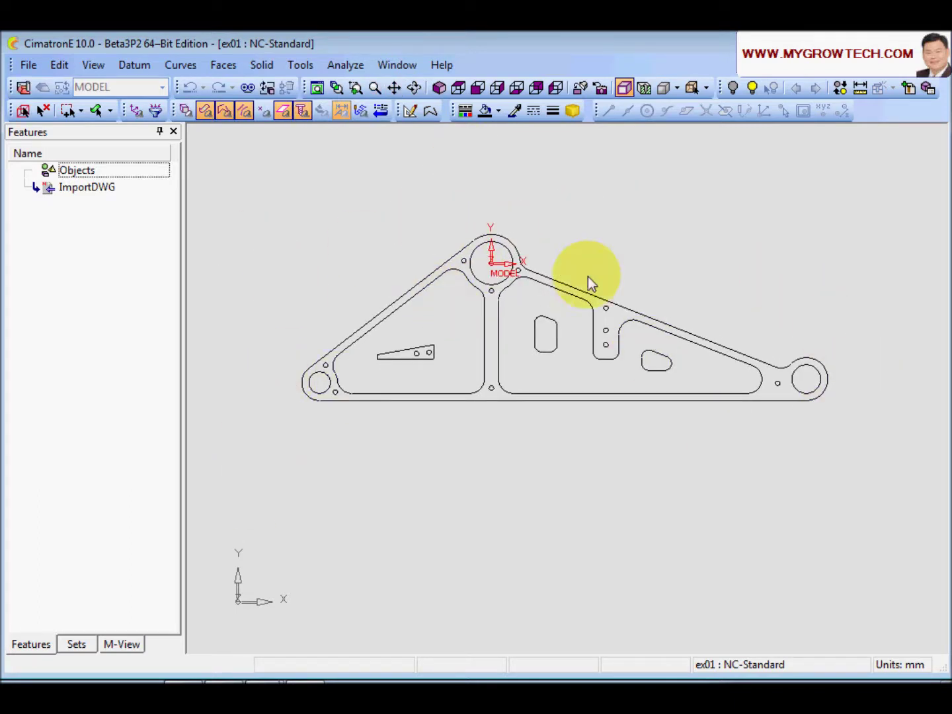
{"action": "middle_click_drag", "start_coordinate": [588, 276], "coordinate": [602, 301], "text": "ctrl"}
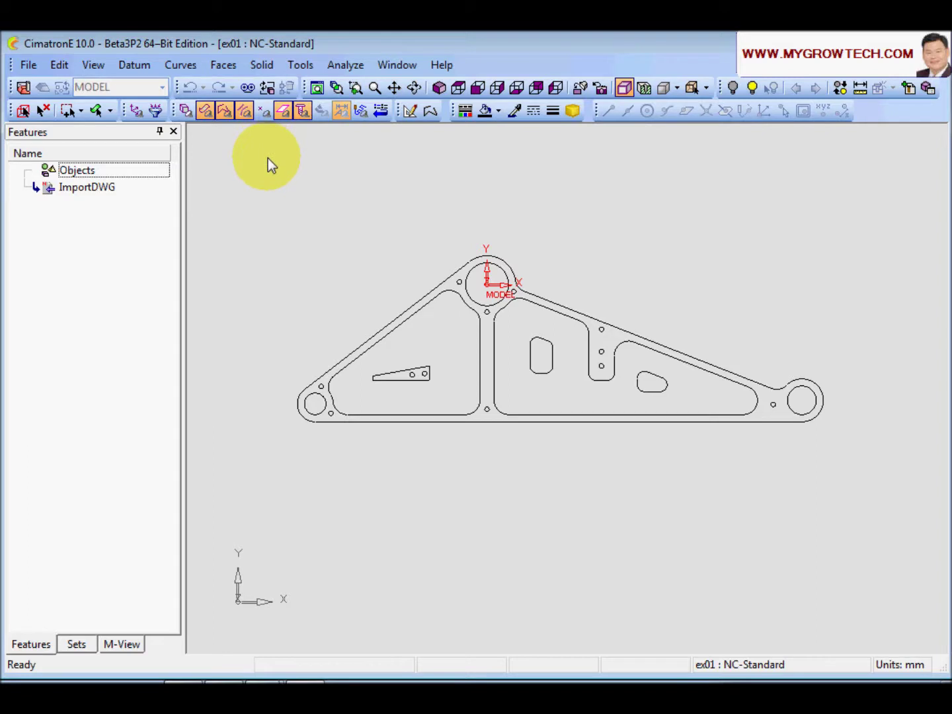
Step: Start a Curves 2D Bounding and box-select the entire plate contour
{"action": "left_click", "coordinate": [182, 66]}
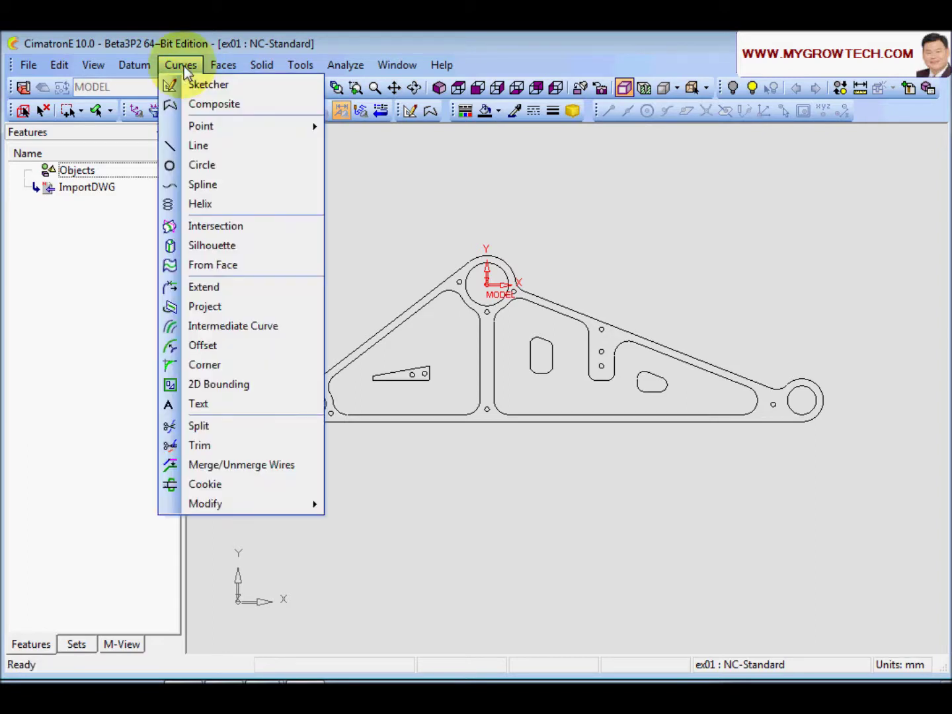
{"action": "left_click", "coordinate": [135, 65]}
{"action": "left_click", "coordinate": [164, 66]}
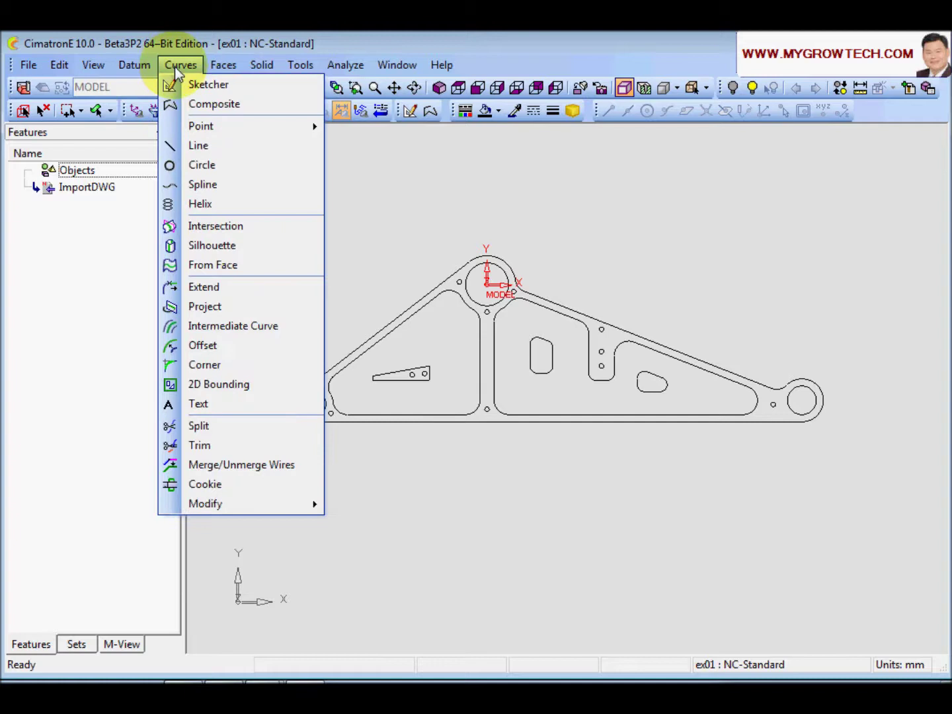
{"action": "left_click", "coordinate": [223, 385]}
{"action": "left_click_drag", "start_coordinate": [236, 186], "coordinate": [884, 555]}
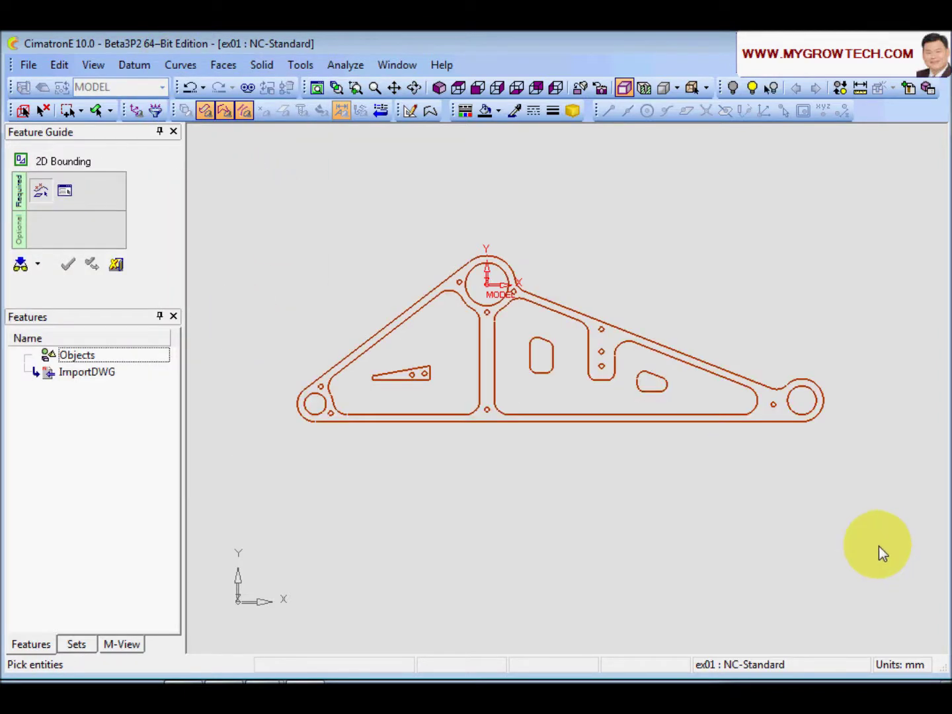
{"action": "middle_click", "coordinate": [718, 476]}
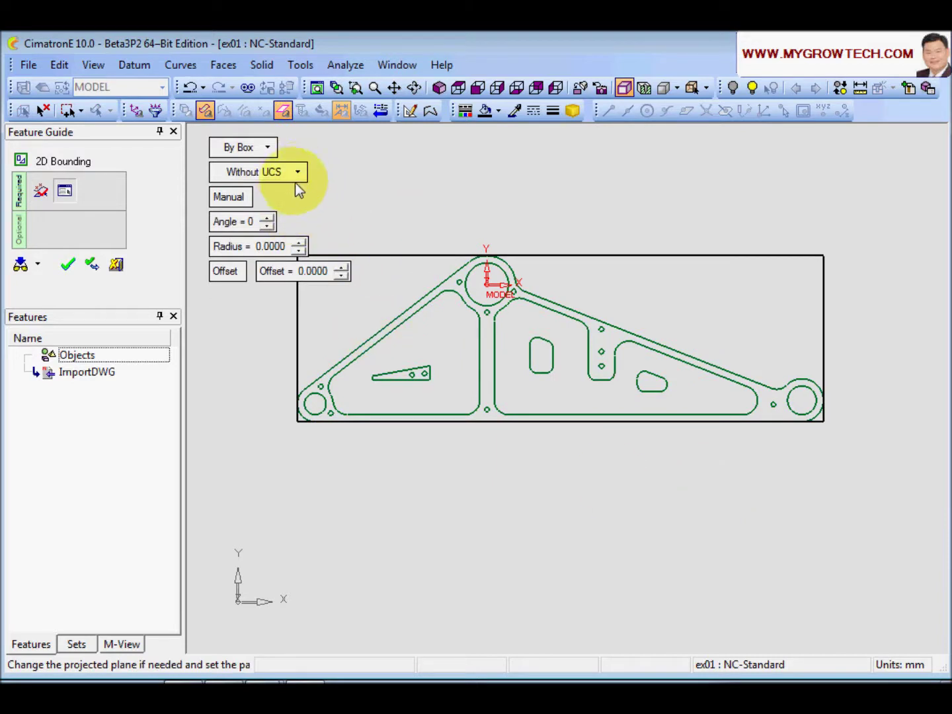
Step: Turn on the bounding box's outward offset and raise it to 18
{"action": "left_click", "coordinate": [222, 270]}
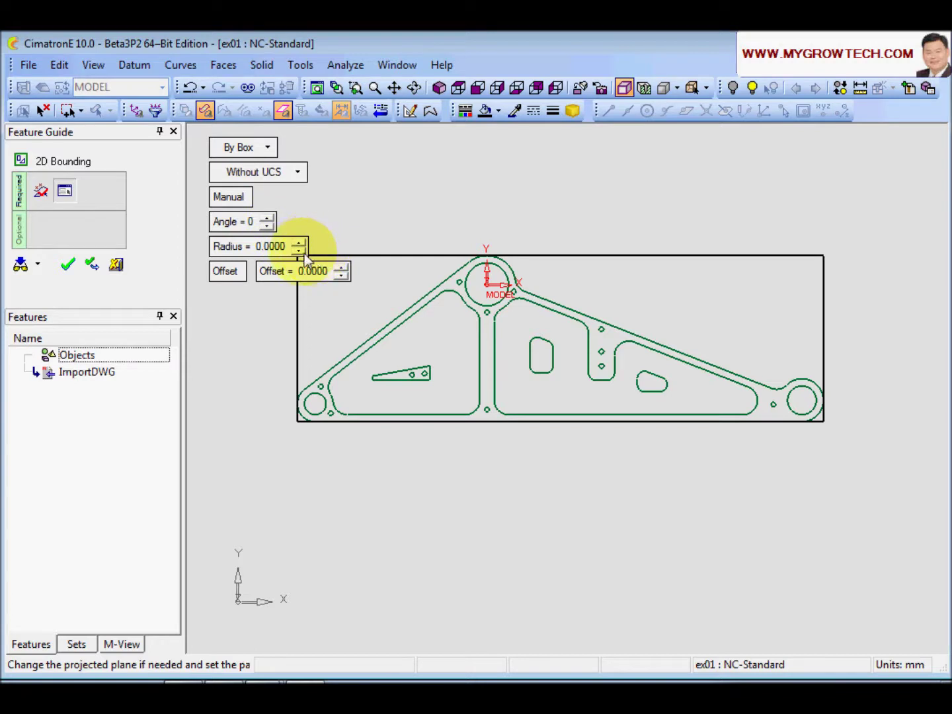
{"action": "left_click", "coordinate": [343, 268]}
{"action": "left_click", "coordinate": [344, 268]}
{"action": "left_click", "coordinate": [344, 268]}
{"action": "left_click", "coordinate": [343, 268]}
{"action": "left_click", "coordinate": [344, 269]}
{"action": "left_click", "coordinate": [343, 269]}
{"action": "left_click", "coordinate": [343, 268]}
{"action": "double_click", "coordinate": [344, 268]}
{"action": "double_click", "coordinate": [343, 268]}
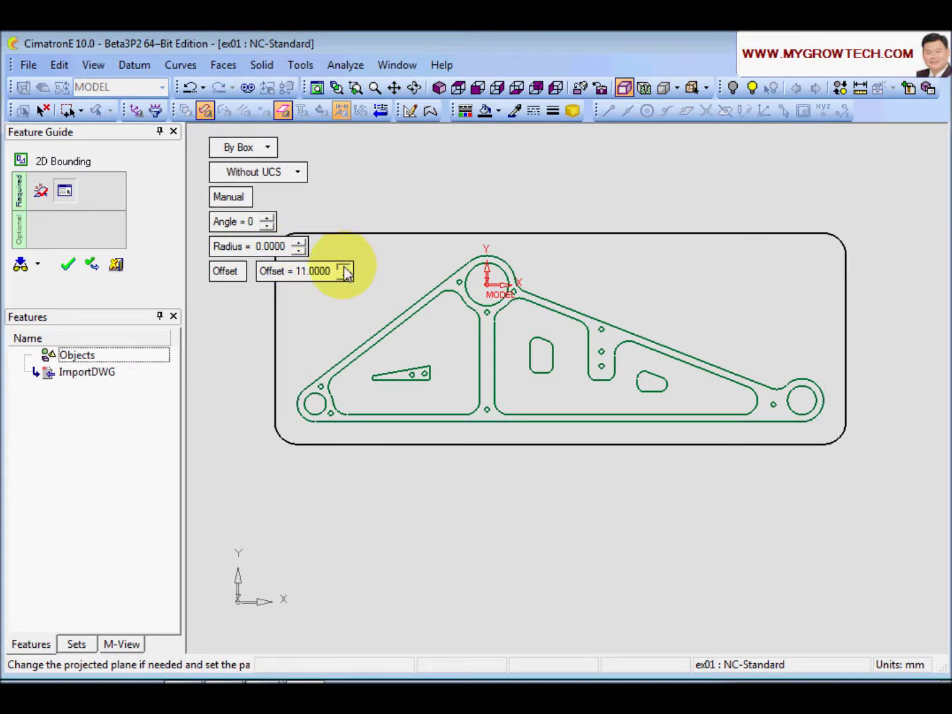
{"action": "triple_click", "coordinate": [343, 268]}
{"action": "triple_click", "coordinate": [343, 267]}
{"action": "left_click", "coordinate": [345, 267]}
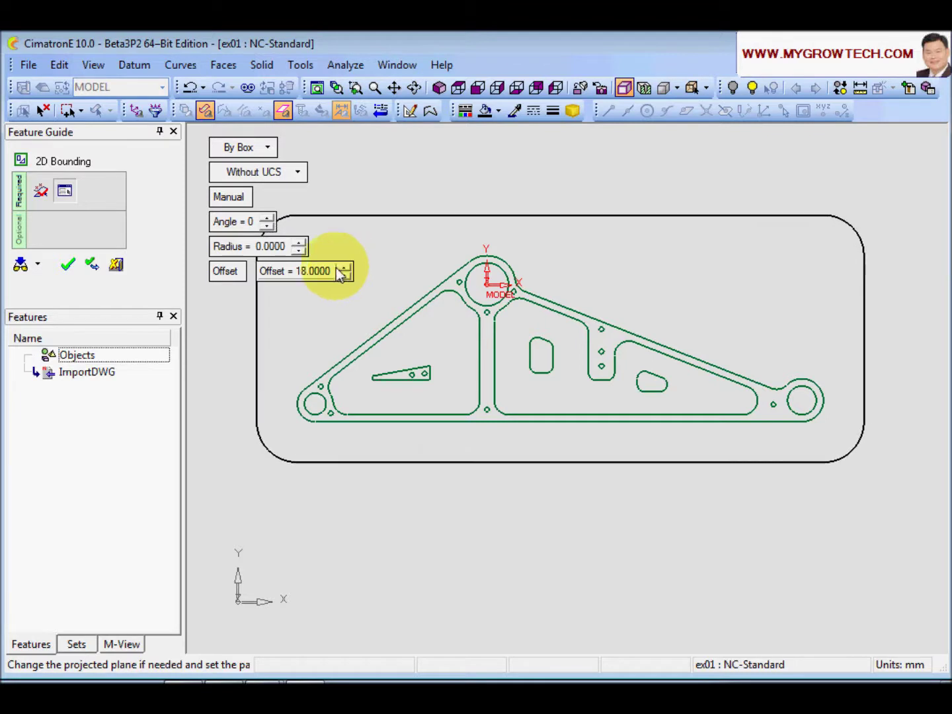
{"action": "left_click", "coordinate": [229, 271]}
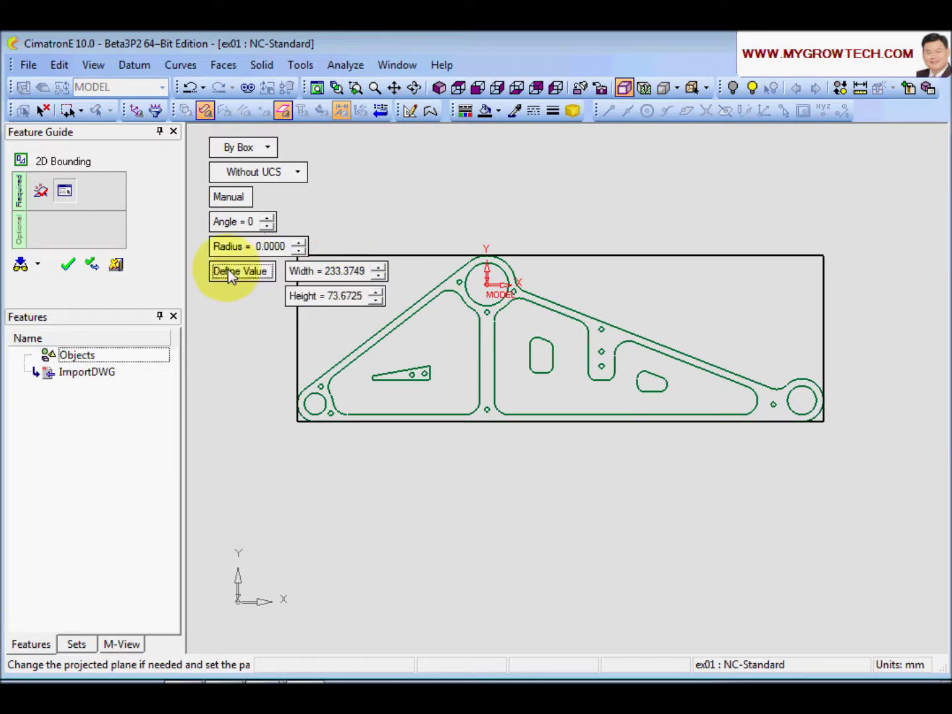
Step: Enter the bounding box dimensions as width 250 and height 90
{"action": "left_click", "coordinate": [355, 271]}
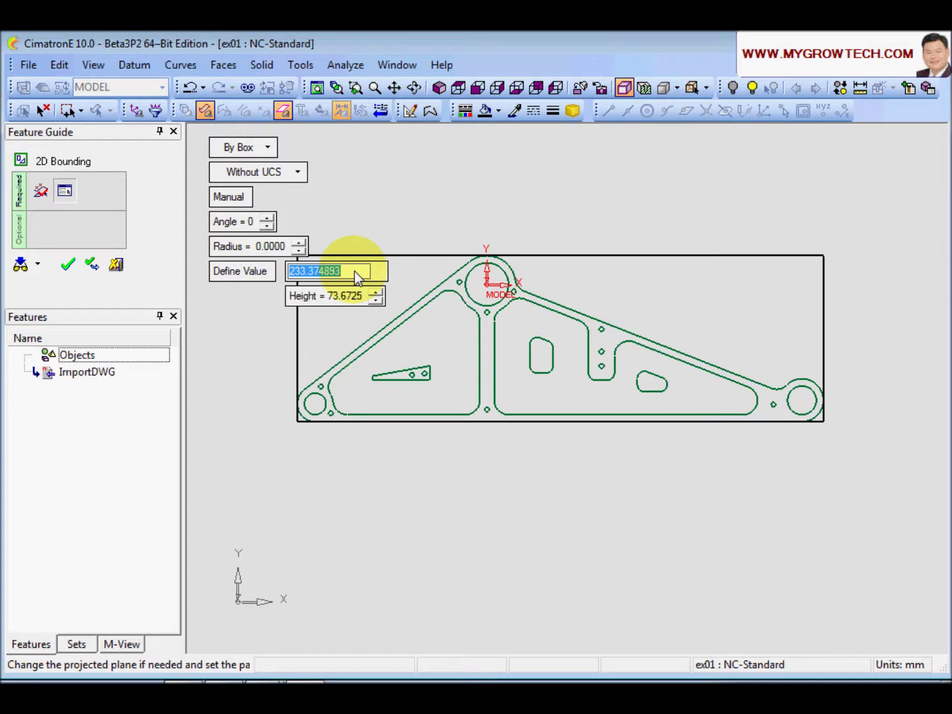
{"action": "type", "text": "260"}
{"action": "key", "text": "Return"}
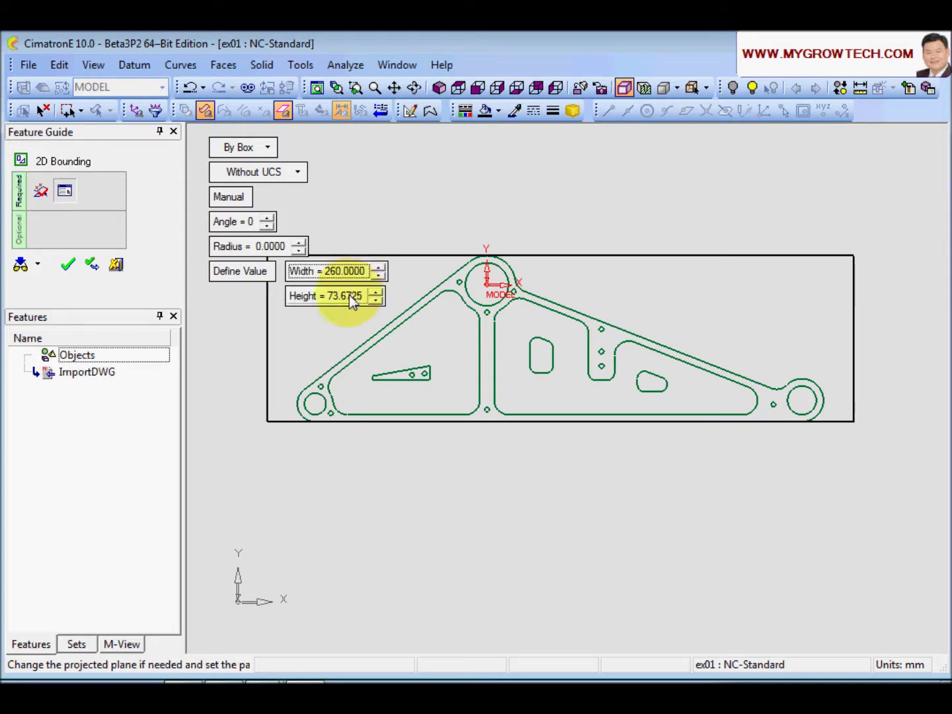
{"action": "left_click", "coordinate": [353, 300]}
{"action": "key", "text": "Return"}
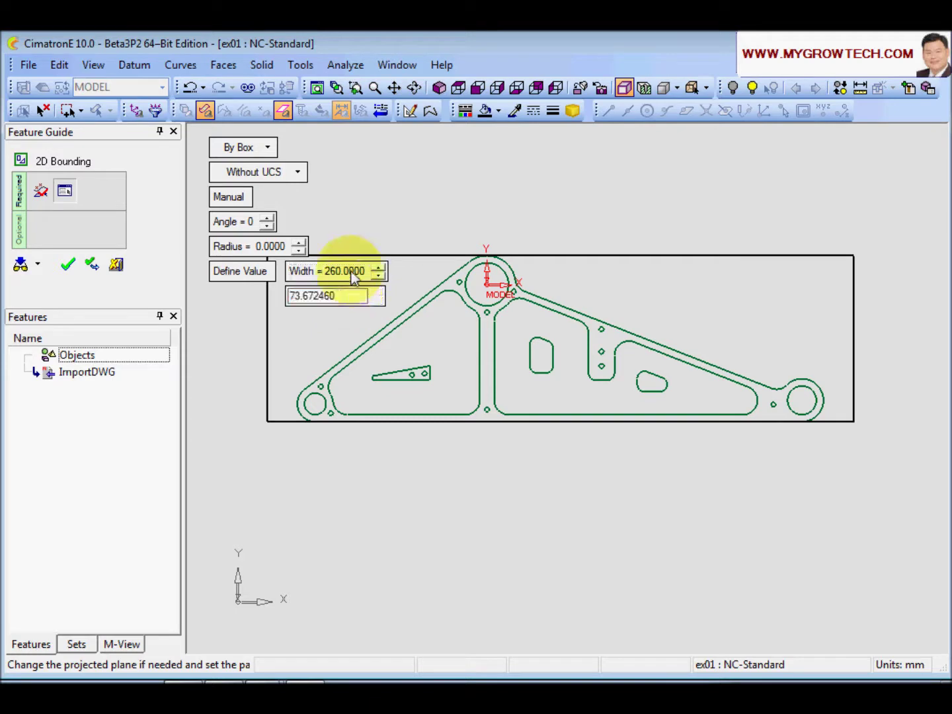
{"action": "left_click", "coordinate": [353, 278]}
{"action": "type", "text": "250"}
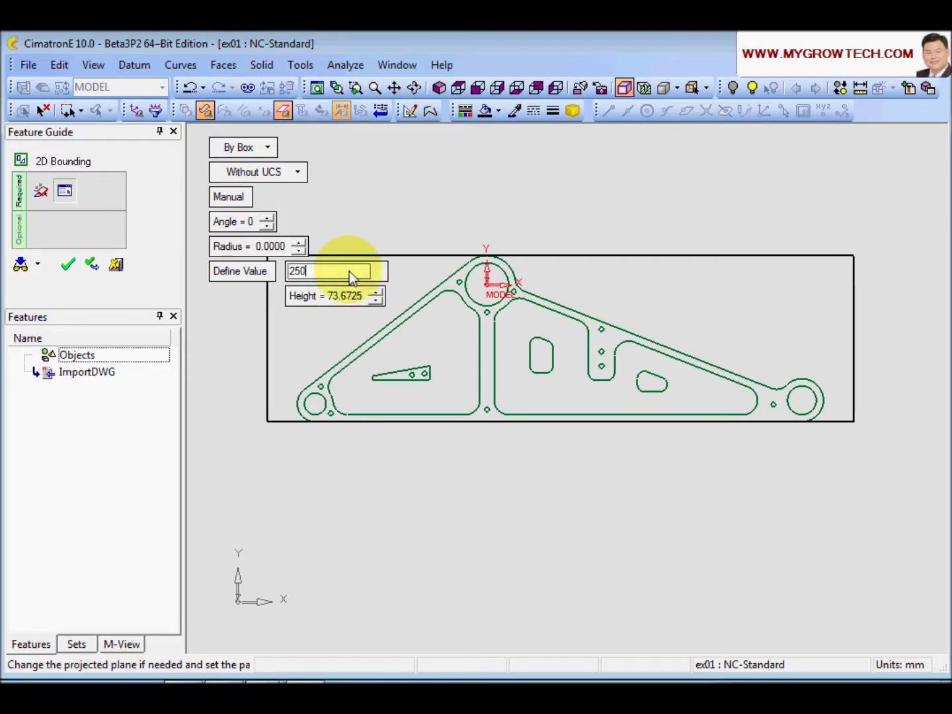
{"action": "key", "text": "Return"}
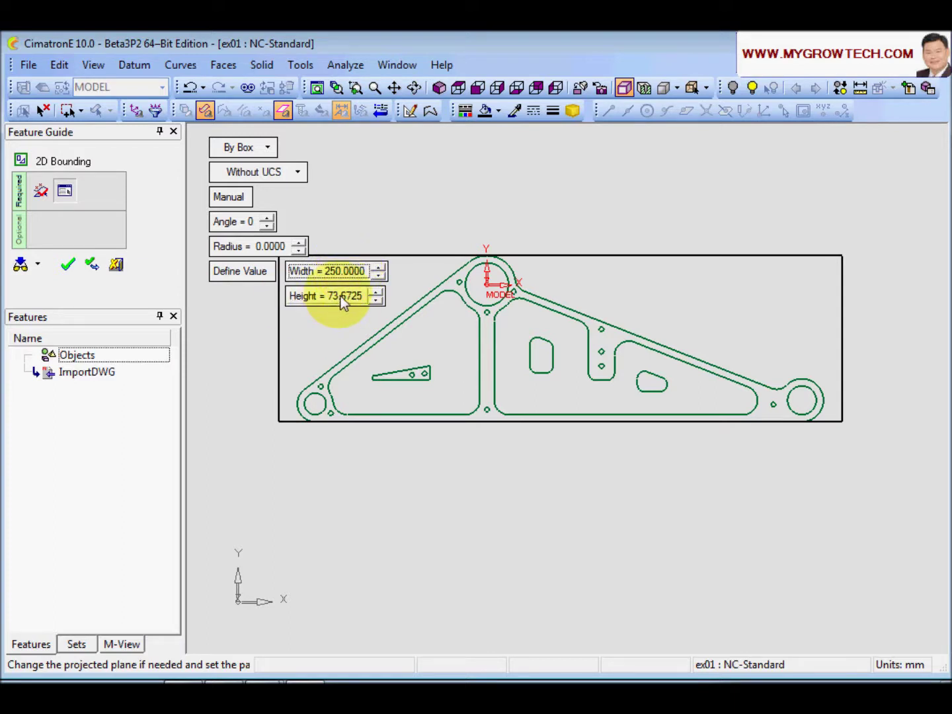
{"action": "left_click", "coordinate": [341, 295]}
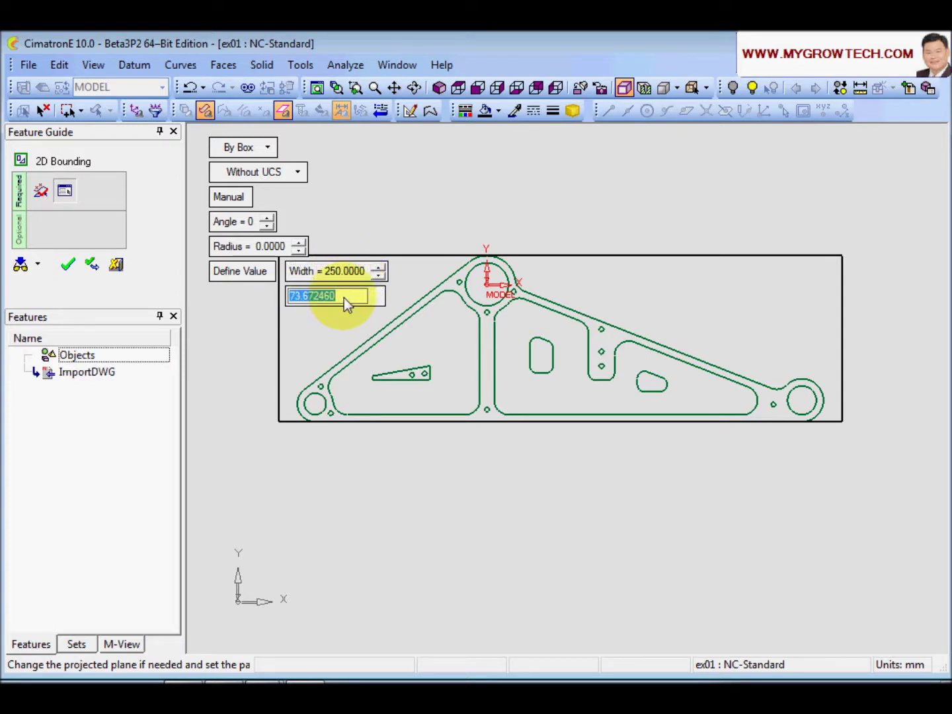
{"action": "type", "text": "80"}
{"action": "key", "text": "Return"}
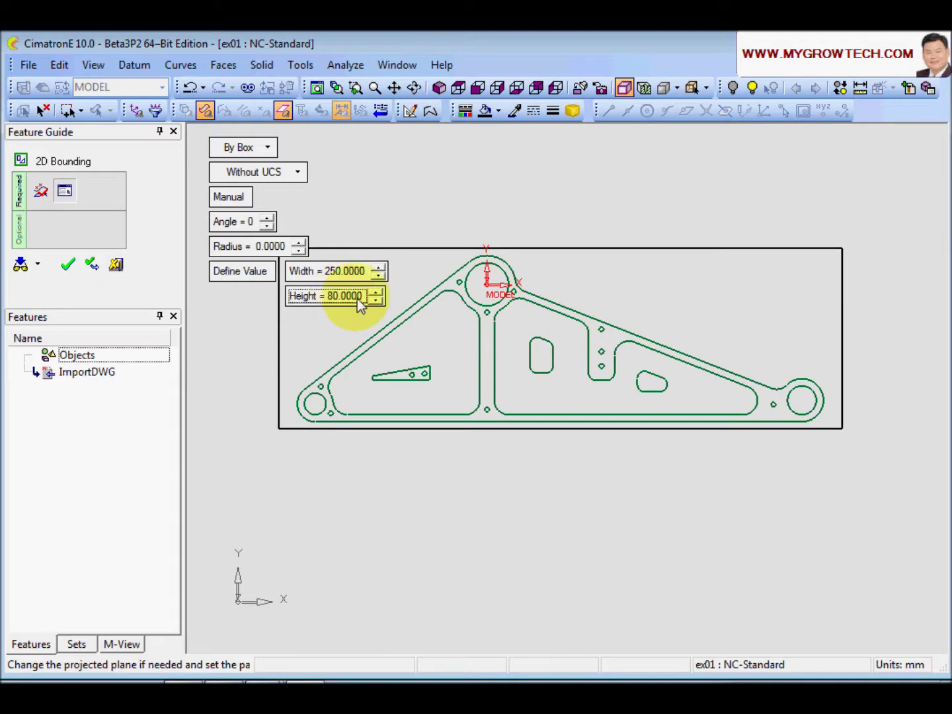
{"action": "left_click", "coordinate": [358, 299]}
{"action": "type", "text": "90"}
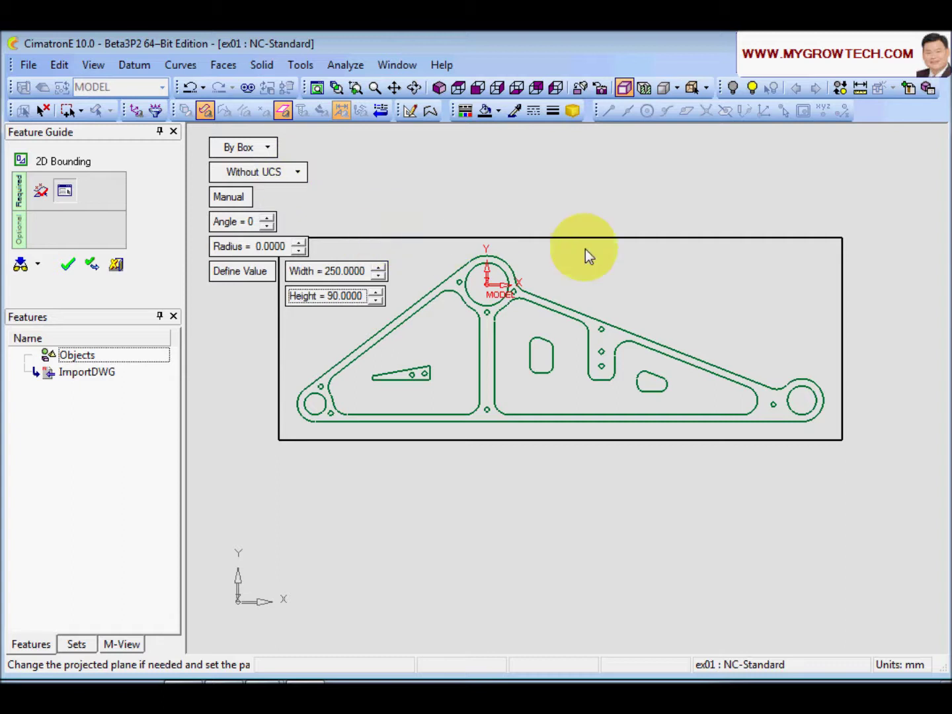
Step: Set the box to Create UCS, commit it as 2D Bounding12, and inspect UCS12_1
{"action": "left_click", "coordinate": [299, 176]}
{"action": "left_click", "coordinate": [290, 211]}
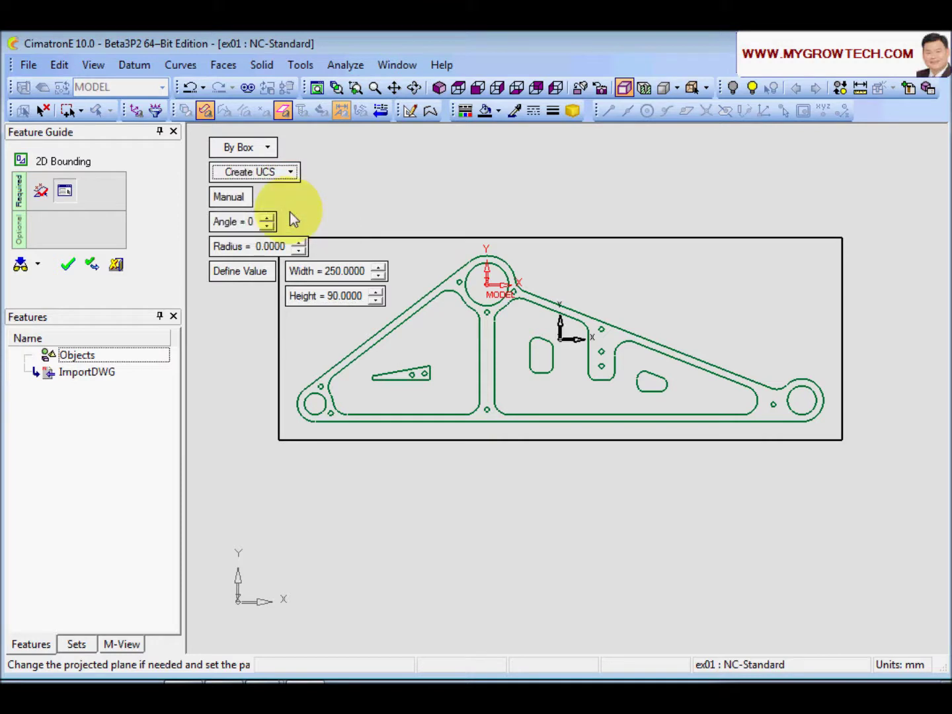
{"action": "left_click", "coordinate": [69, 264]}
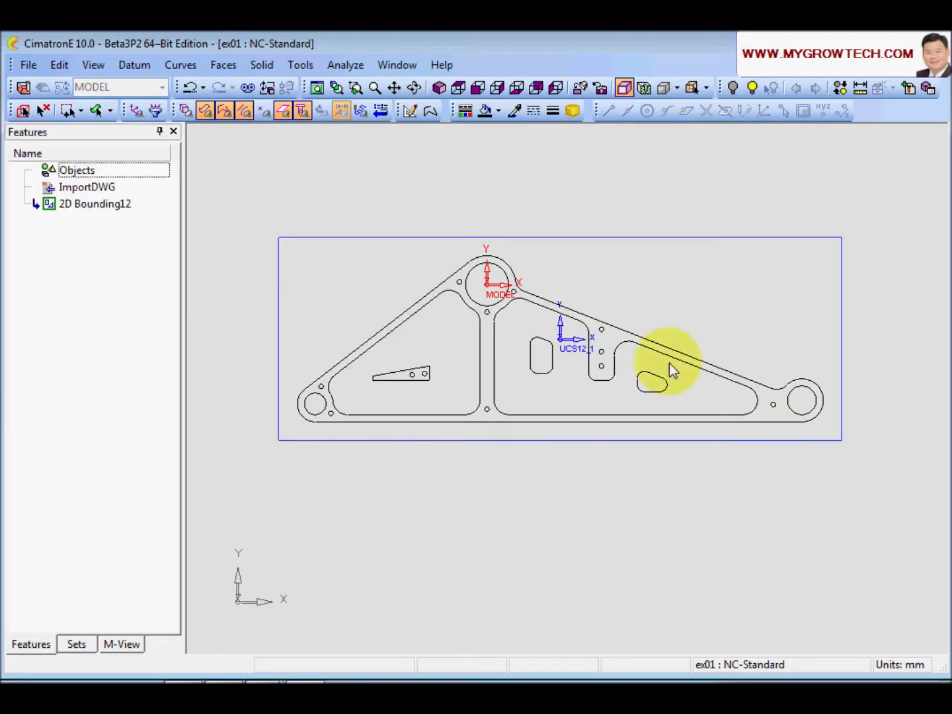
{"action": "middle_click_drag", "start_coordinate": [669, 364], "coordinate": [648, 367]}
{"action": "scroll", "coordinate": [688, 258], "scroll_direction": "up", "scroll_amount": 5}
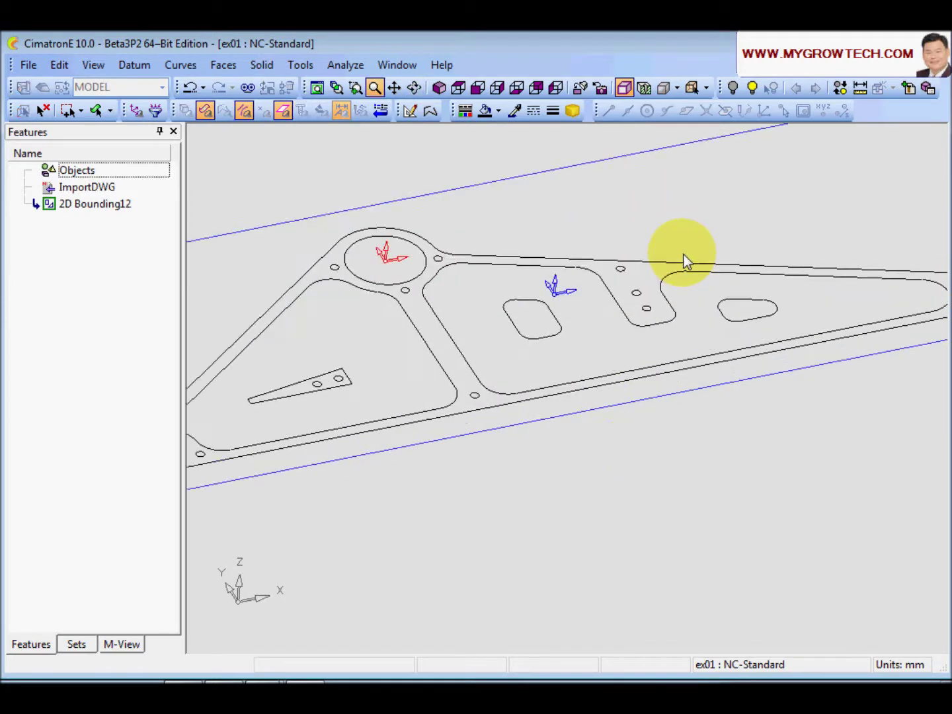
{"action": "middle_click_drag", "start_coordinate": [687, 258], "coordinate": [573, 439]}
{"action": "scroll", "coordinate": [657, 437], "scroll_direction": "down", "scroll_amount": 4}
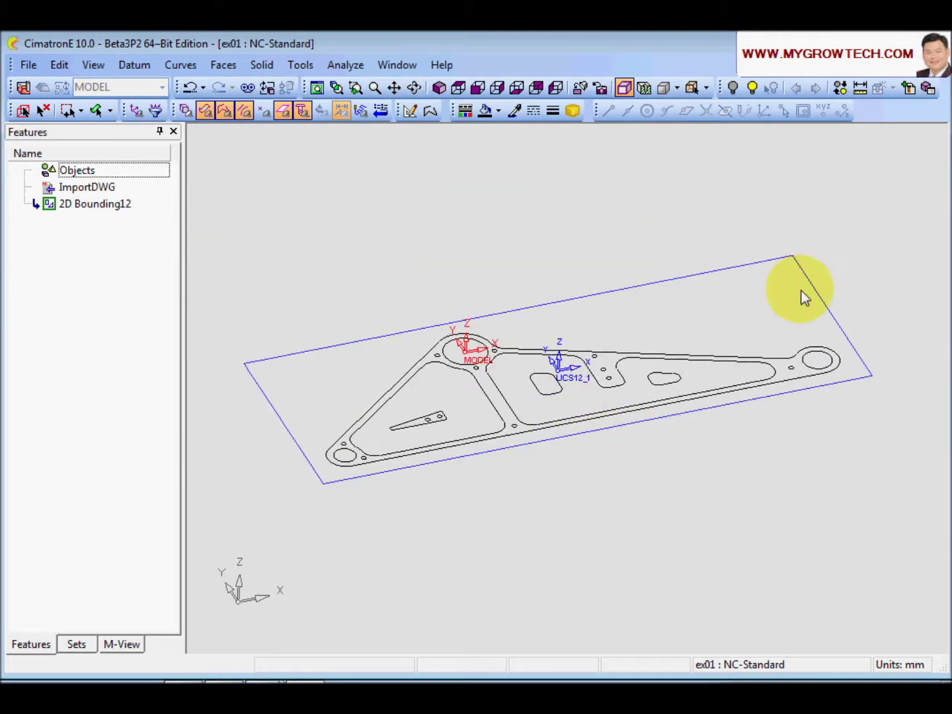
{"action": "scroll", "coordinate": [639, 444], "scroll_direction": "up", "scroll_amount": 3}
{"action": "middle_click_drag", "start_coordinate": [668, 323], "coordinate": [602, 428]}
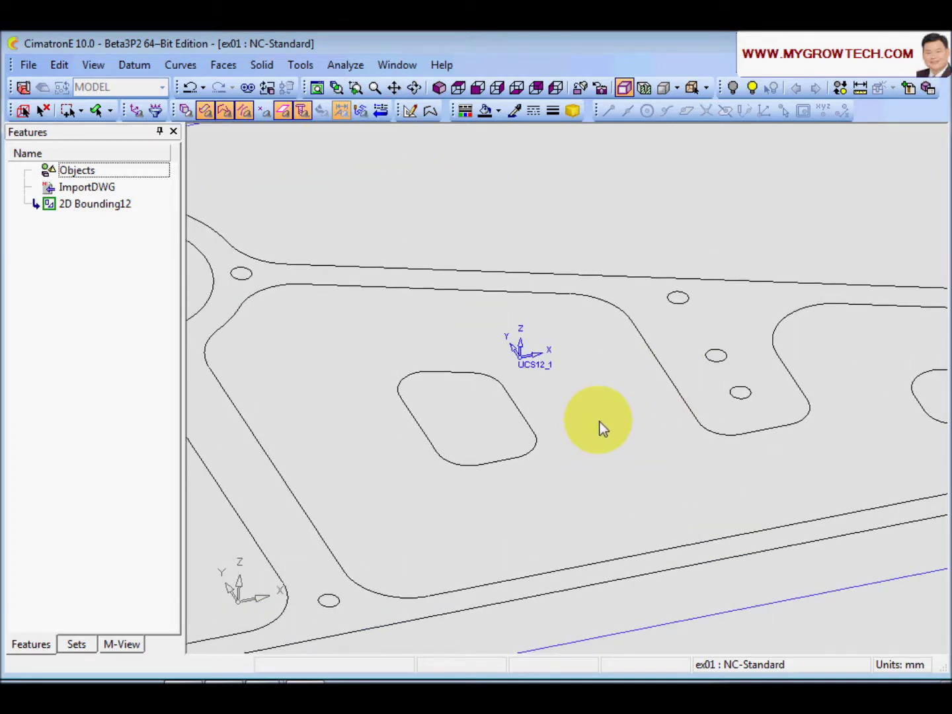
Step: Rename coordinate system UCS12_1 to G54 and zoom out to the whole plate
{"action": "right_click", "coordinate": [525, 357]}
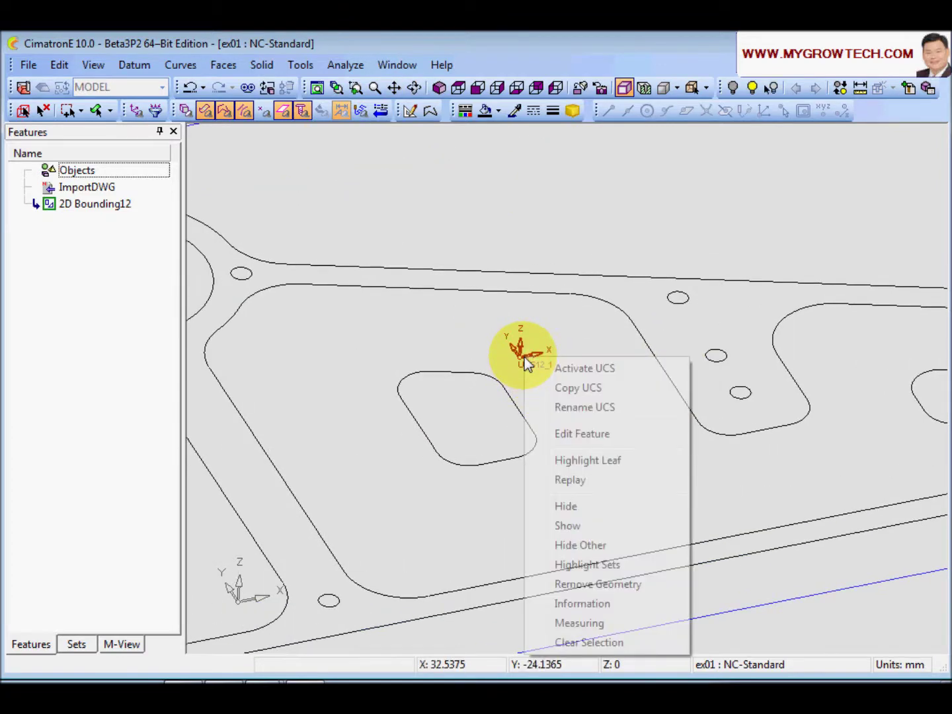
{"action": "left_click", "coordinate": [577, 408]}
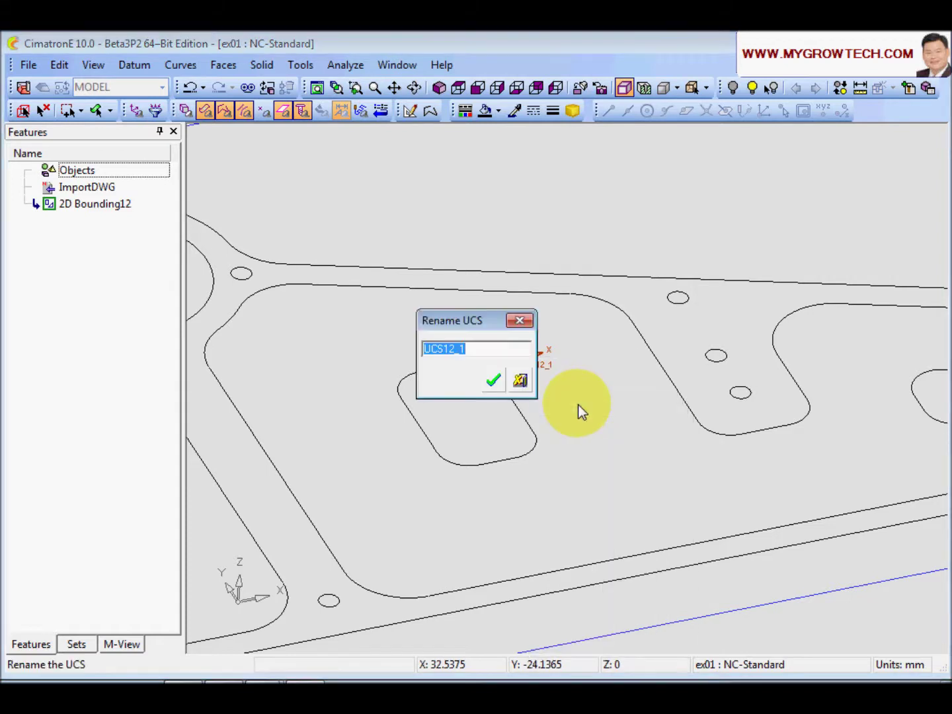
{"action": "type", "text": "G54"}
{"action": "left_click", "coordinate": [492, 379]}
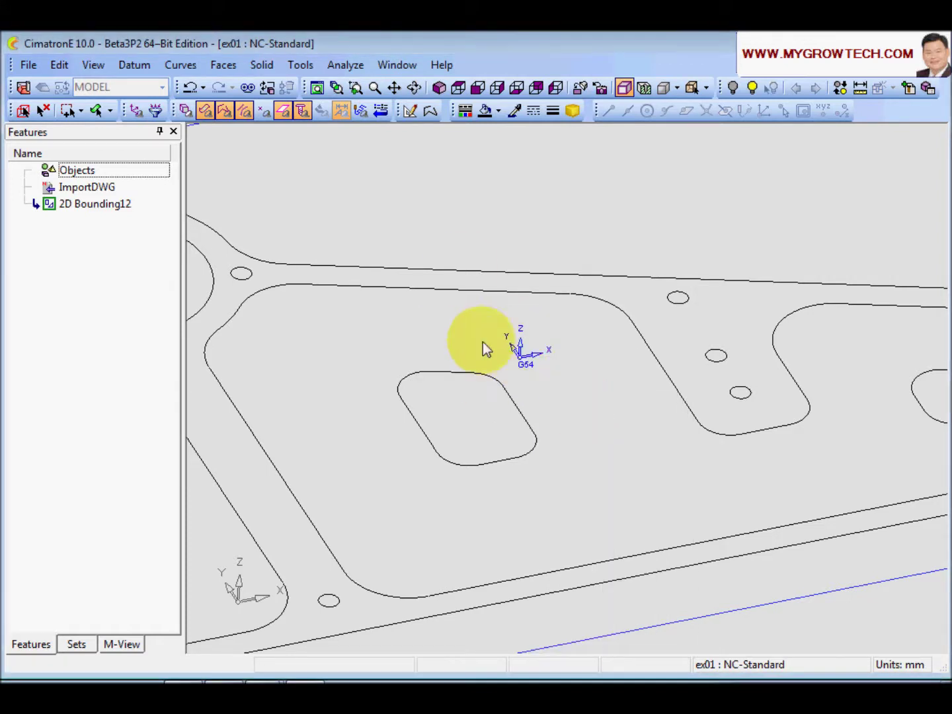
{"action": "middle_click_drag", "start_coordinate": [487, 347], "coordinate": [383, 184], "text": "ctrl"}
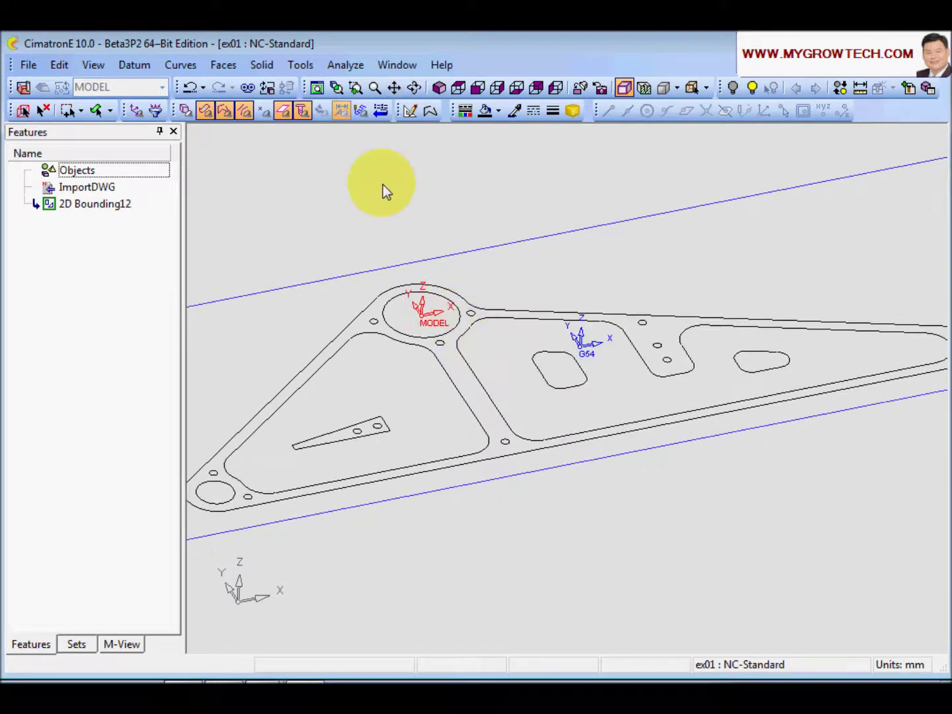
Step: Activate the G54 coordinate system in the UCS Manager
{"action": "left_click", "coordinate": [136, 112]}
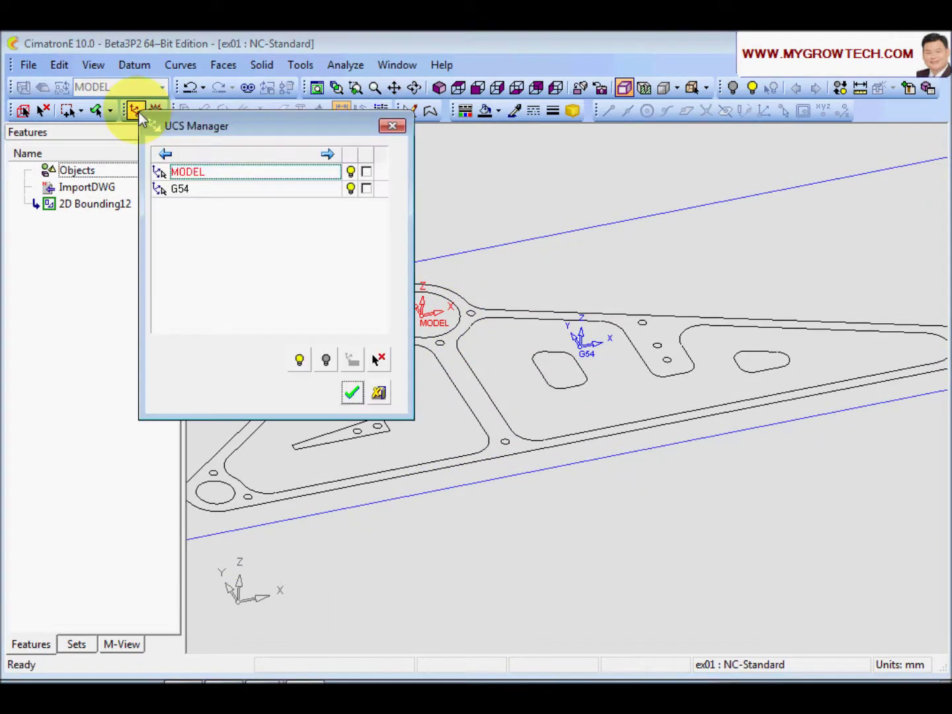
{"action": "left_click", "coordinate": [351, 172]}
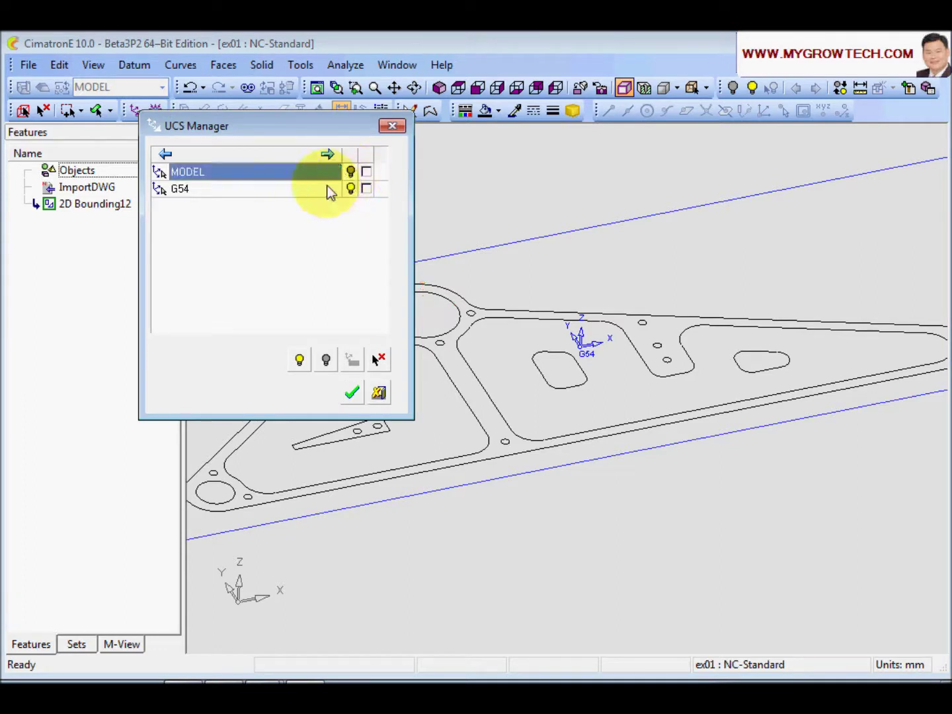
{"action": "left_click", "coordinate": [306, 192]}
{"action": "right_click", "coordinate": [307, 192]}
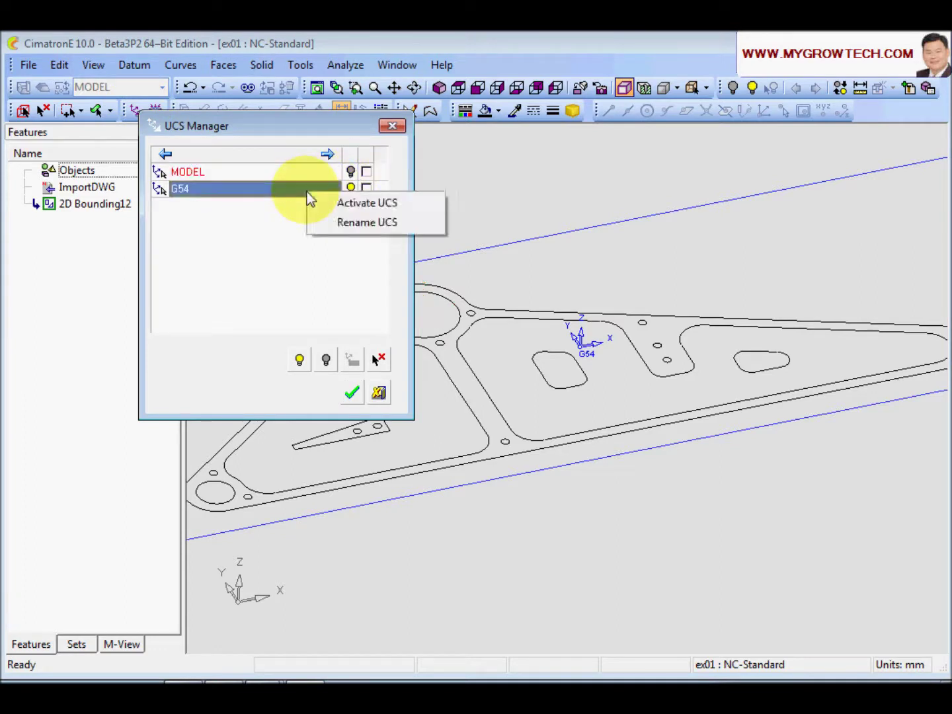
{"action": "left_click", "coordinate": [366, 203]}
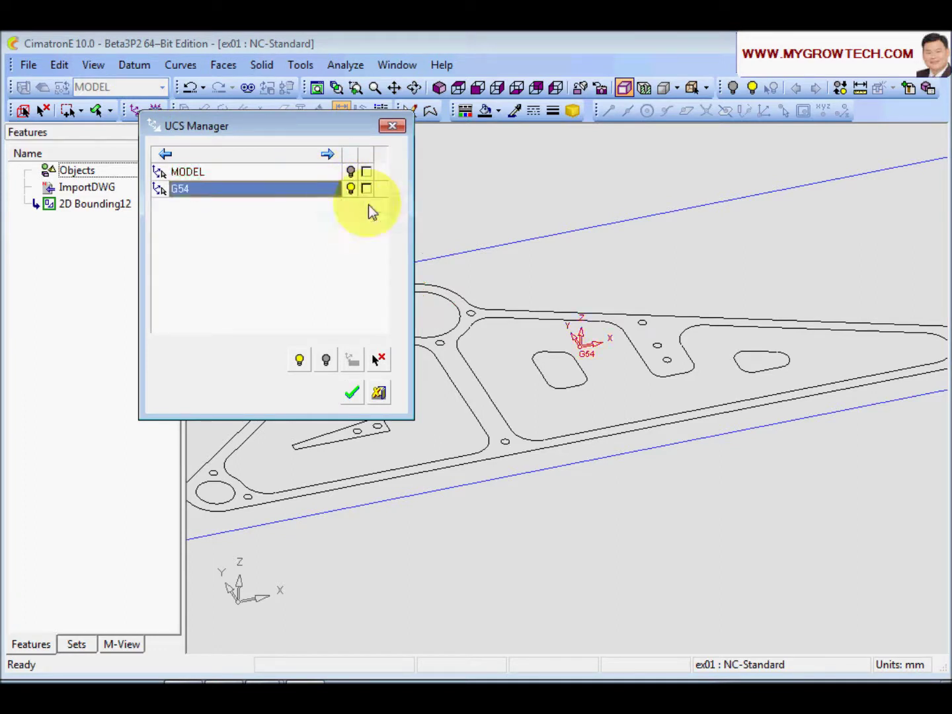
{"action": "left_click", "coordinate": [393, 126]}
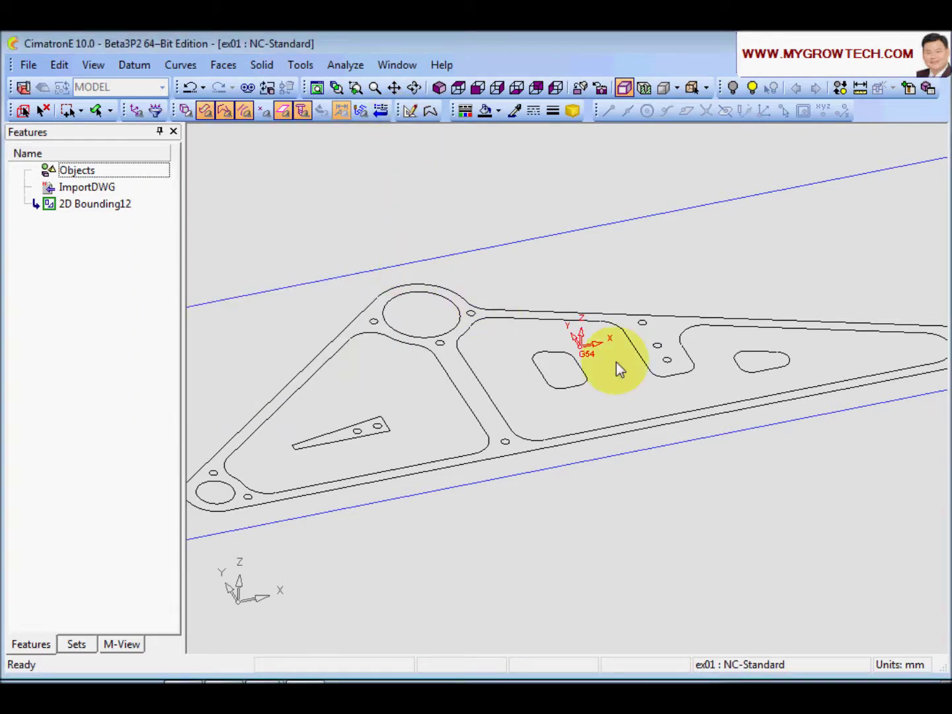
Step: Switch the file into CAM (NC) mode
{"action": "scroll", "coordinate": [609, 324], "scroll_direction": "down", "scroll_amount": 2}
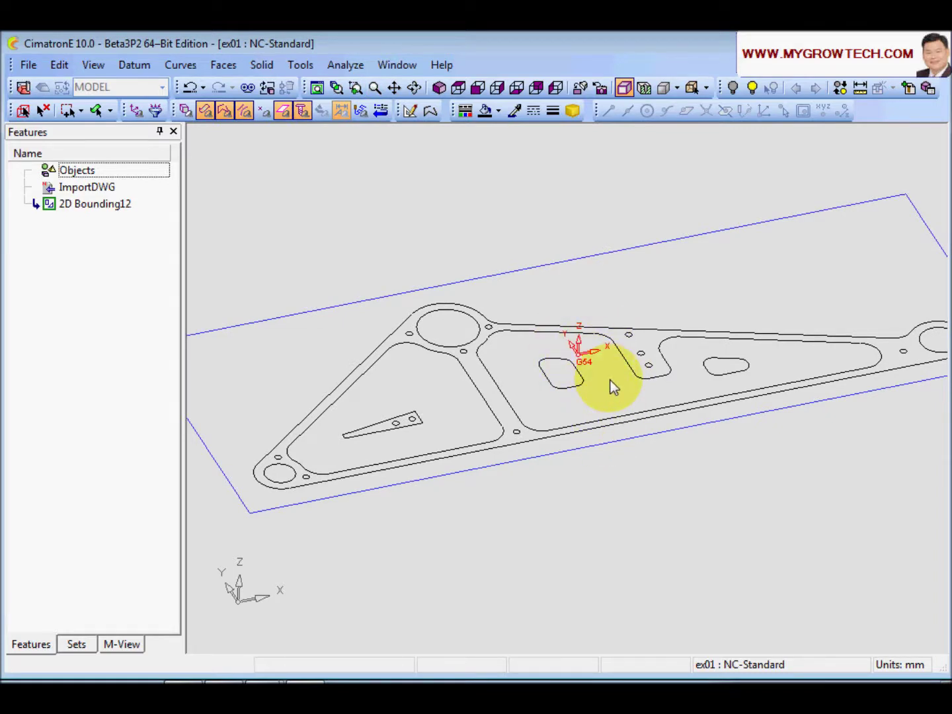
{"action": "scroll", "coordinate": [610, 384], "scroll_direction": "down", "scroll_amount": 1}
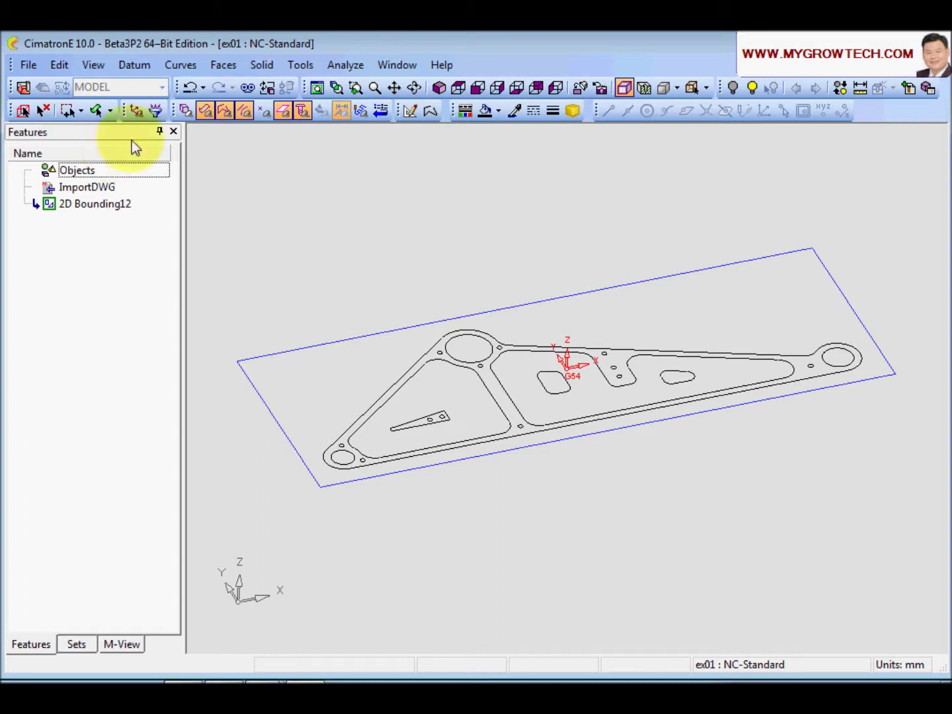
{"action": "left_click", "coordinate": [22, 88]}
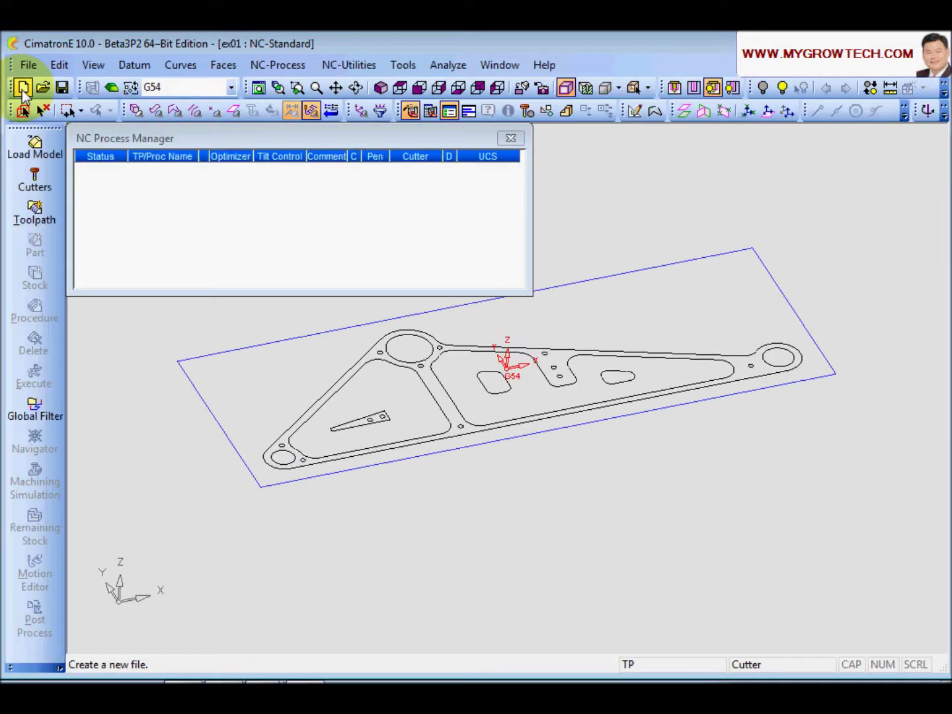
Step: Save the file and begin a new toolpath, proposed as TP_G54 on UCS G54
{"action": "middle_click_drag", "start_coordinate": [575, 446], "coordinate": [536, 497]}
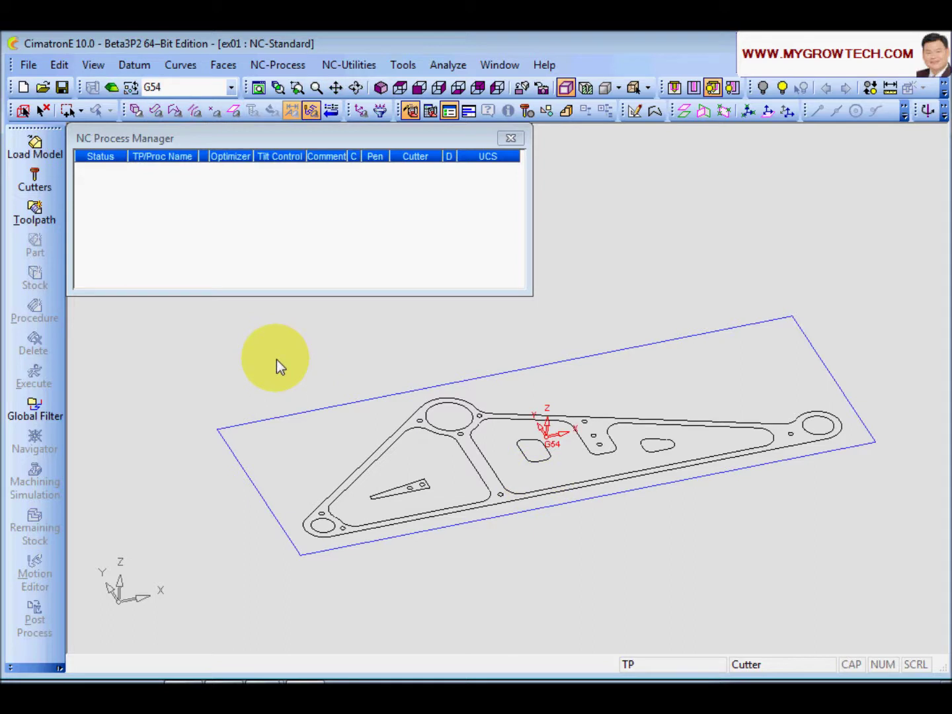
{"action": "left_click", "coordinate": [62, 87]}
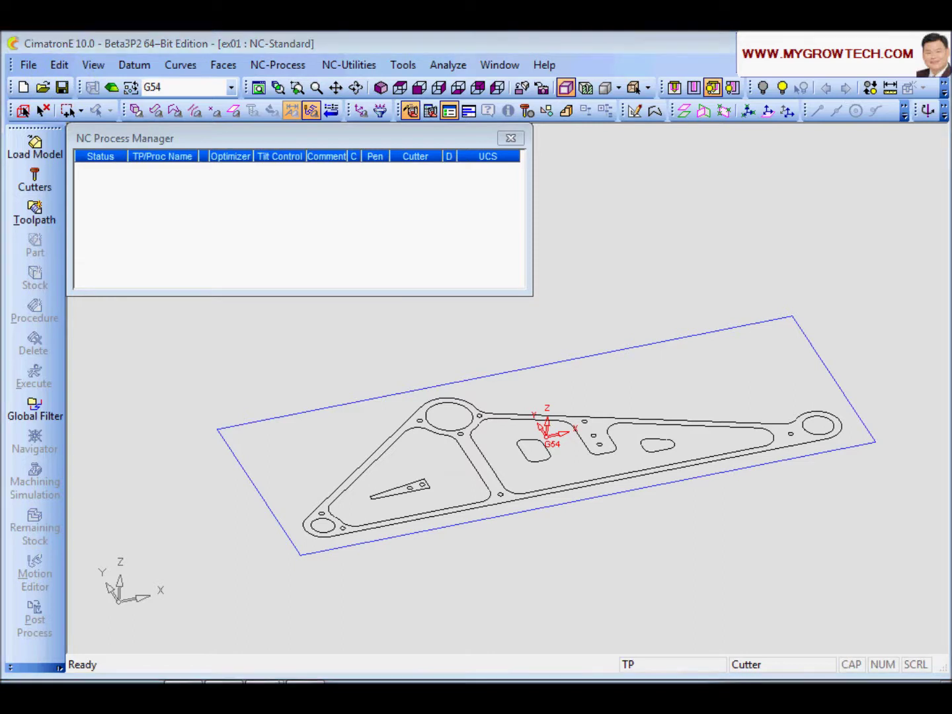
{"action": "scroll", "coordinate": [654, 469], "scroll_direction": "up", "scroll_amount": 1}
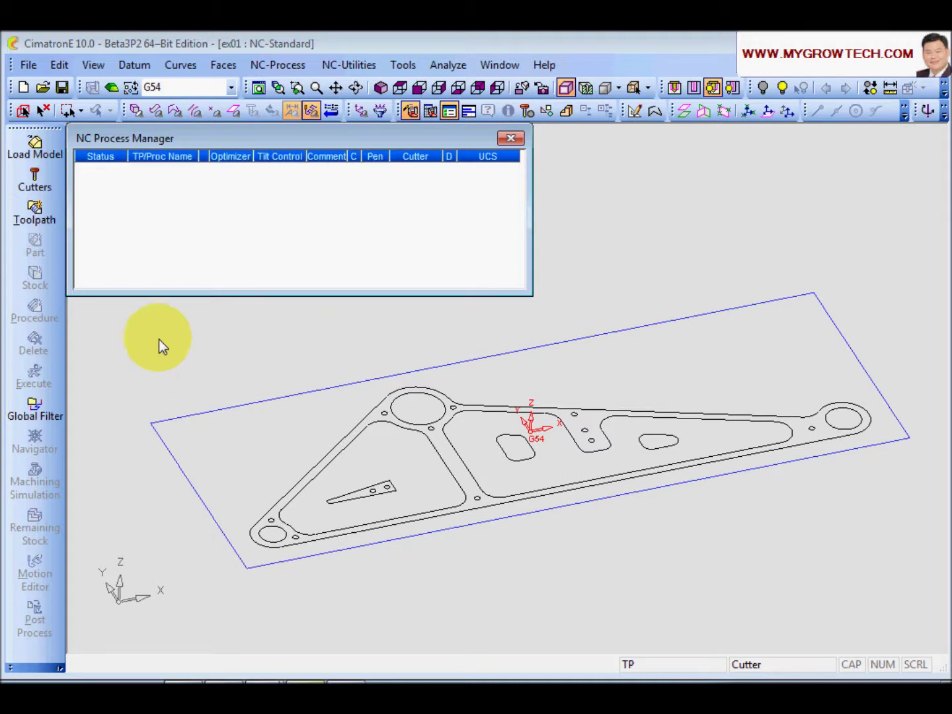
{"action": "left_click", "coordinate": [37, 213]}
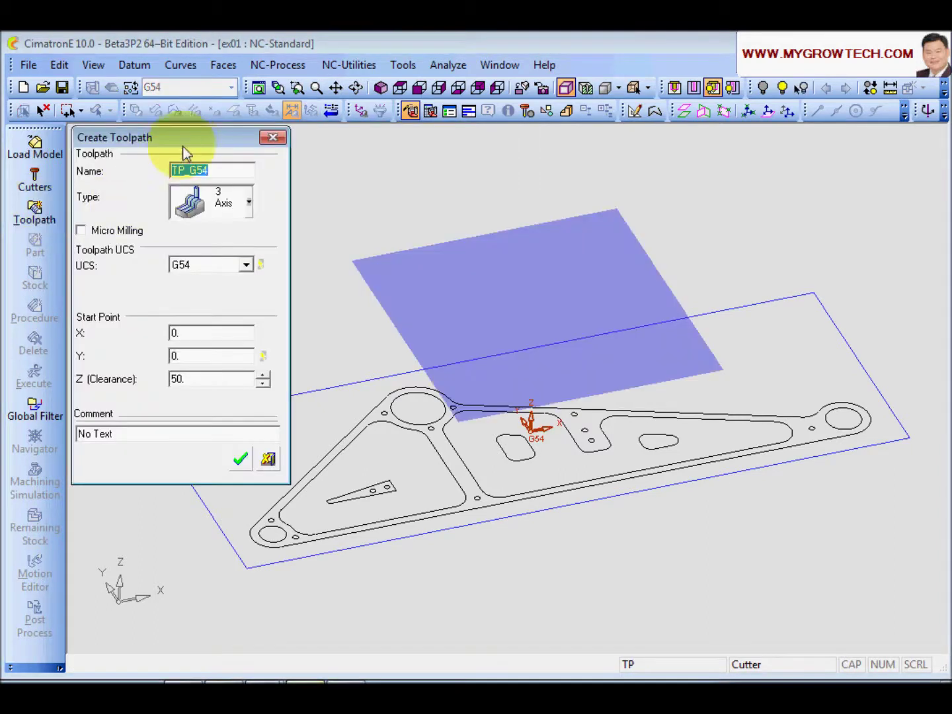
{"action": "mouse_move", "coordinate": [191, 139]}
{"action": "left_mouse_down"}
{"action": "mouse_move", "coordinate": [216, 144]}
{"action": "mouse_move", "coordinate": [205, 144]}
{"action": "left_mouse_up"}
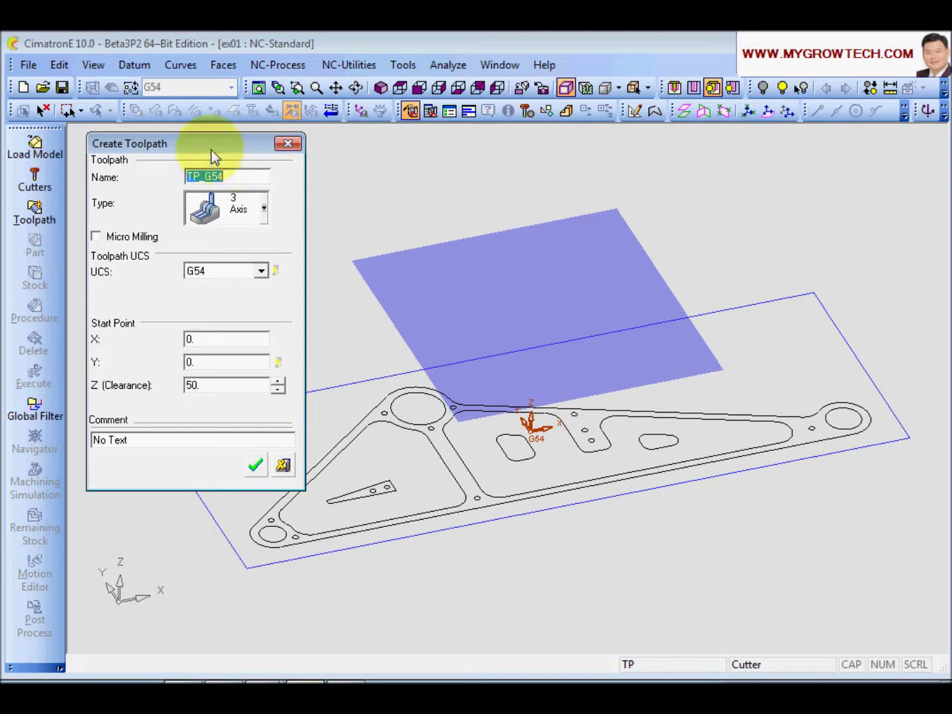
{"action": "left_click_drag", "start_coordinate": [212, 150], "coordinate": [206, 151]}
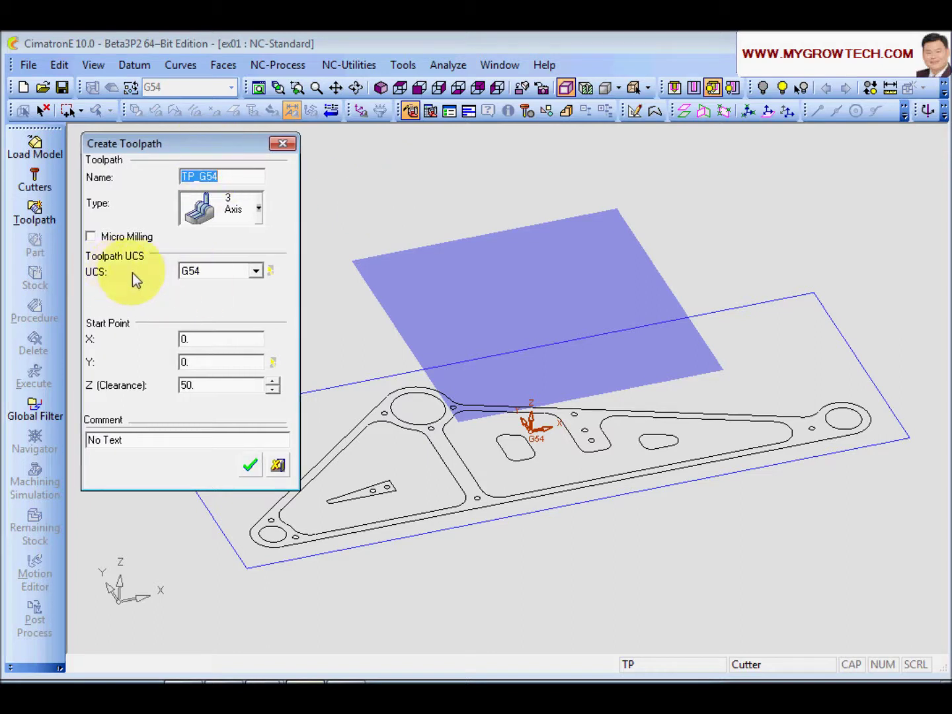
{"action": "left_click", "coordinate": [255, 271]}
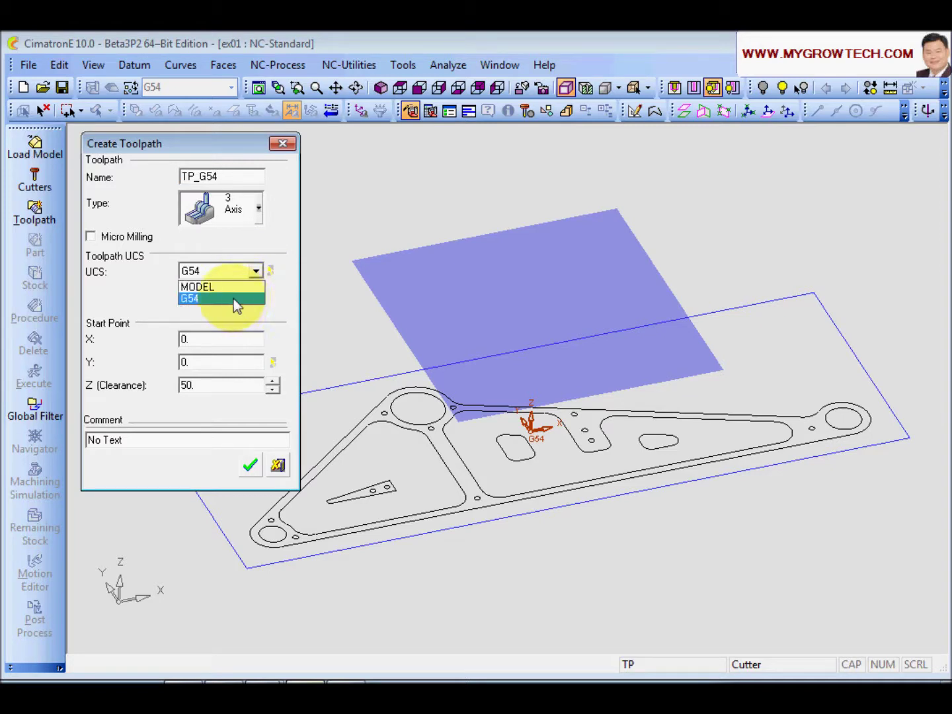
{"action": "left_click", "coordinate": [192, 299]}
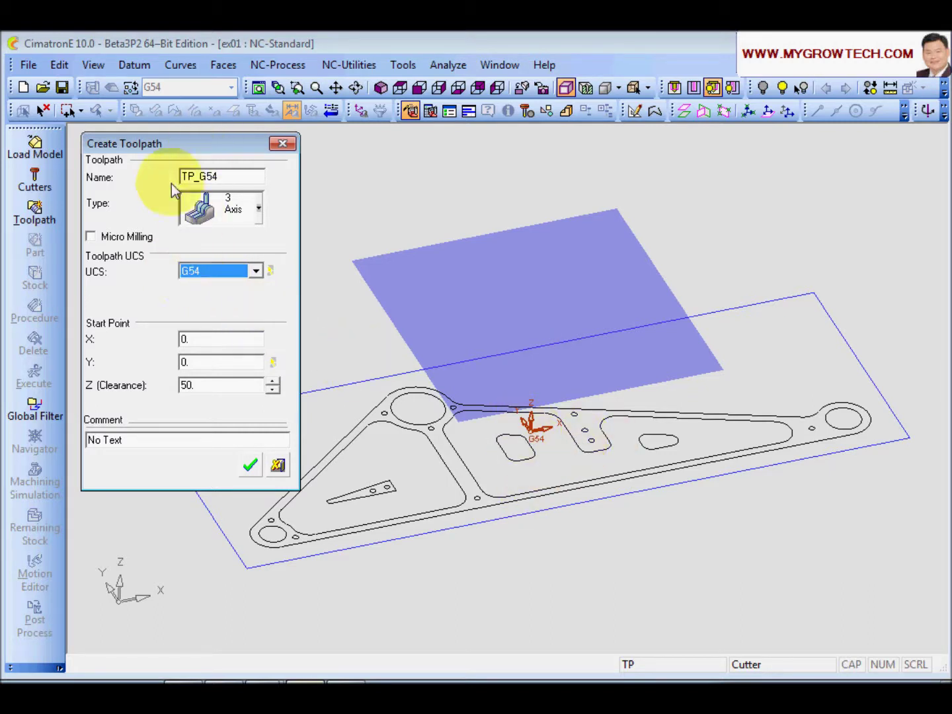
{"action": "left_click", "coordinate": [221, 177]}
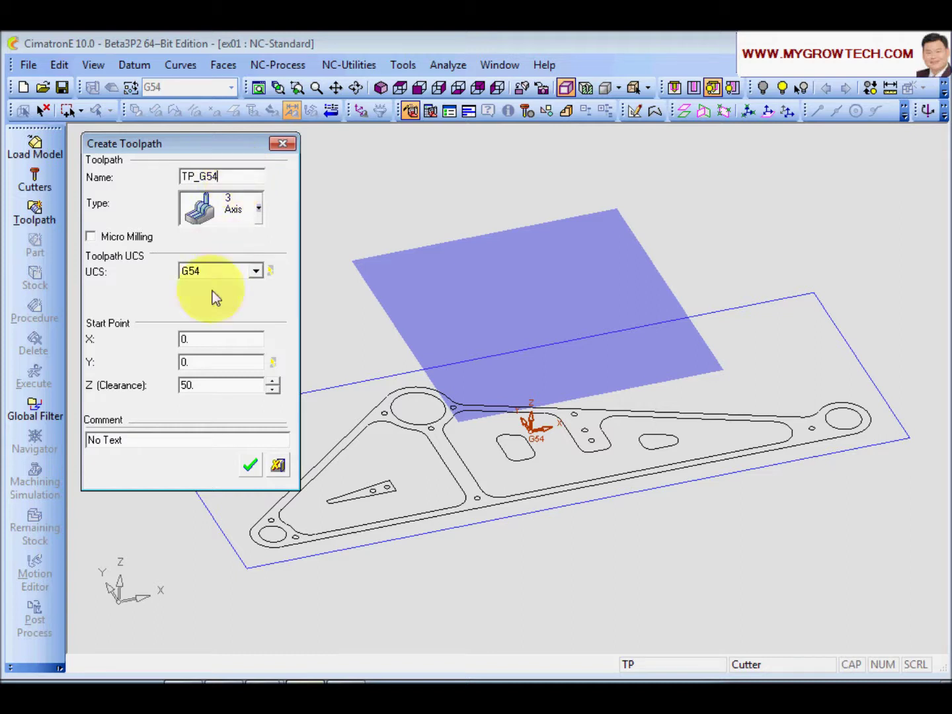
{"action": "left_click", "coordinate": [258, 213]}
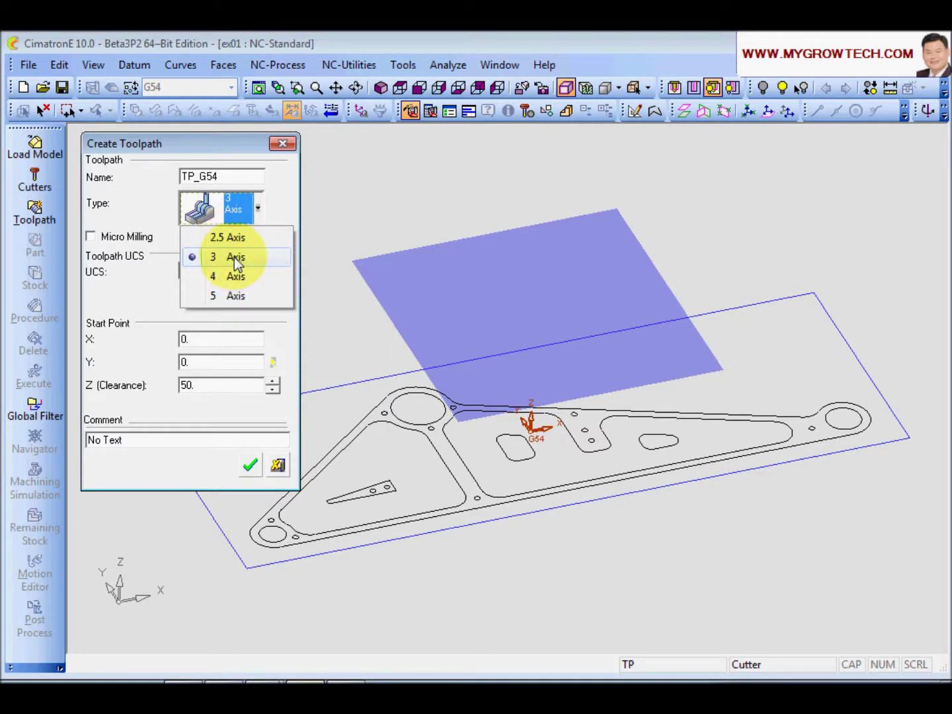
{"action": "left_click", "coordinate": [234, 258]}
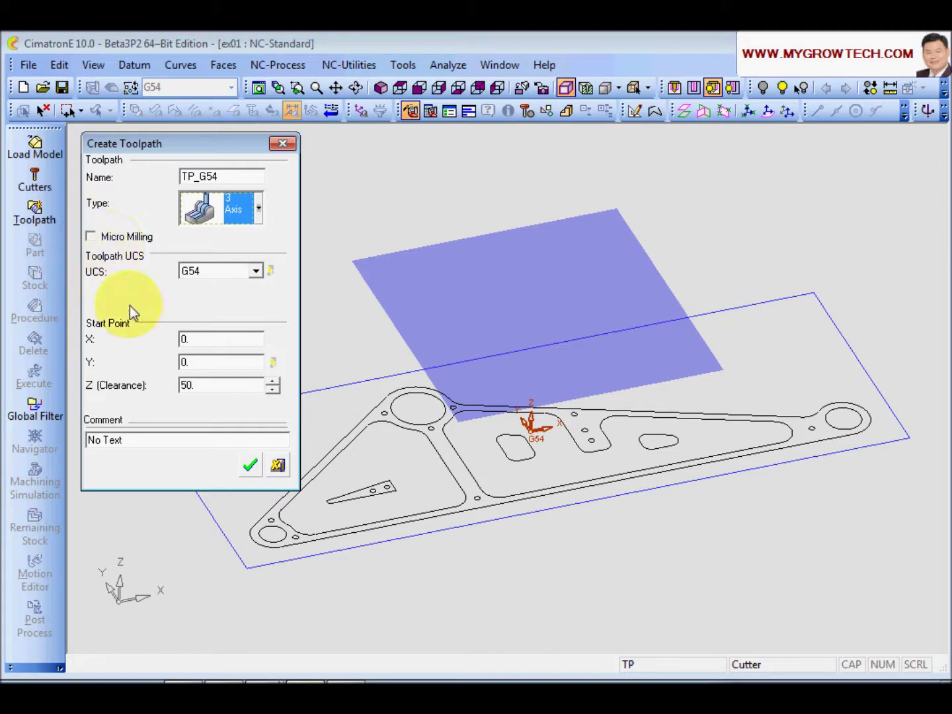
{"action": "left_click", "coordinate": [206, 341]}
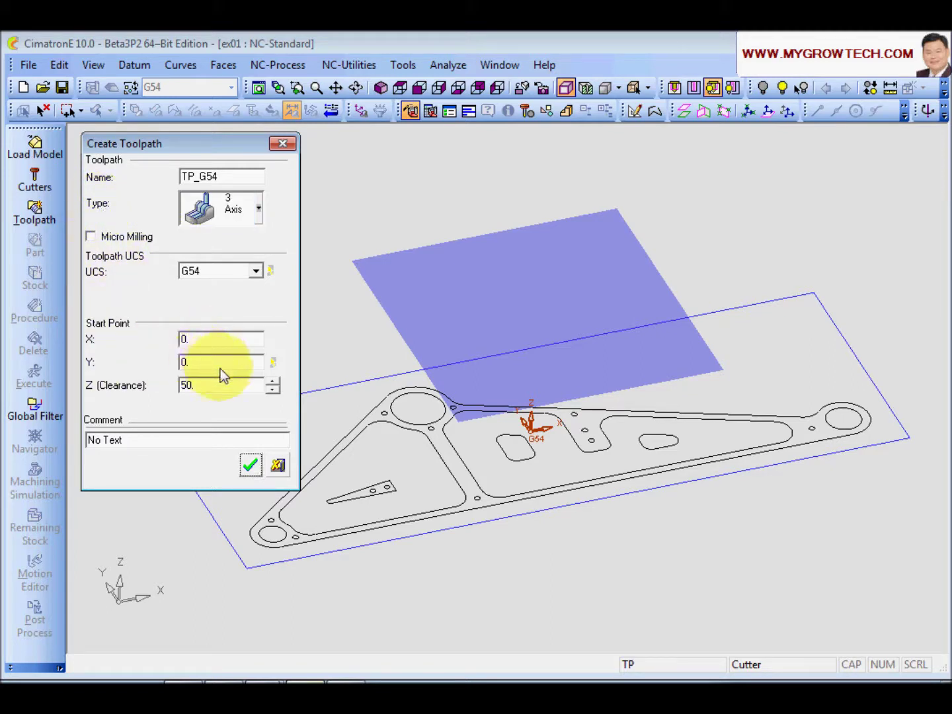
{"action": "key", "text": "Return"}
{"action": "left_click", "coordinate": [273, 365]}
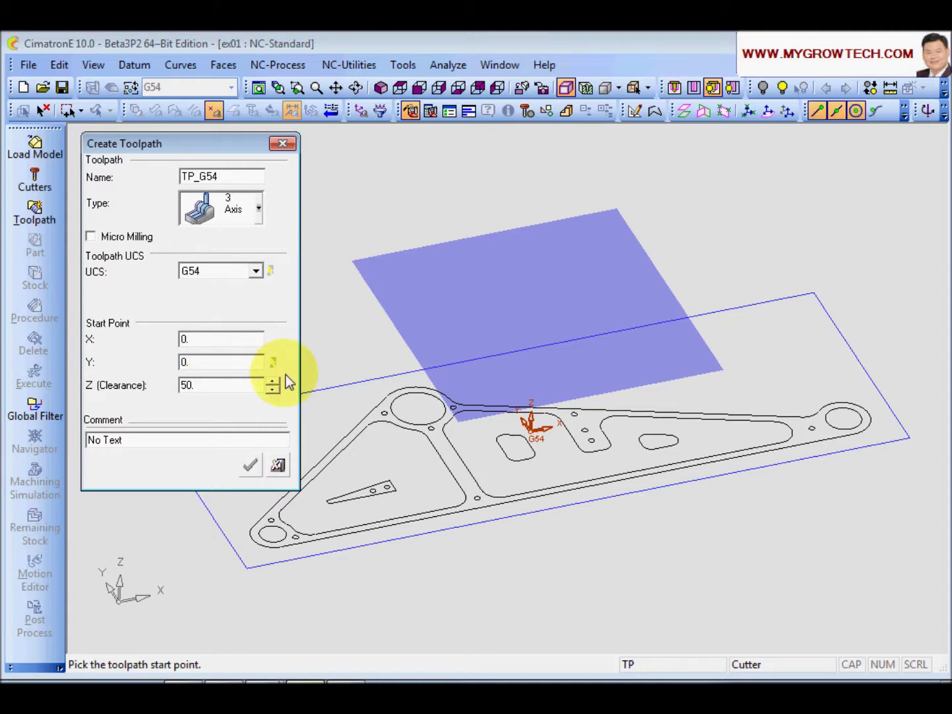
Step: Set the toolpath start point to X 0, Y 0 with clearance 50
{"action": "left_click", "coordinate": [375, 490]}
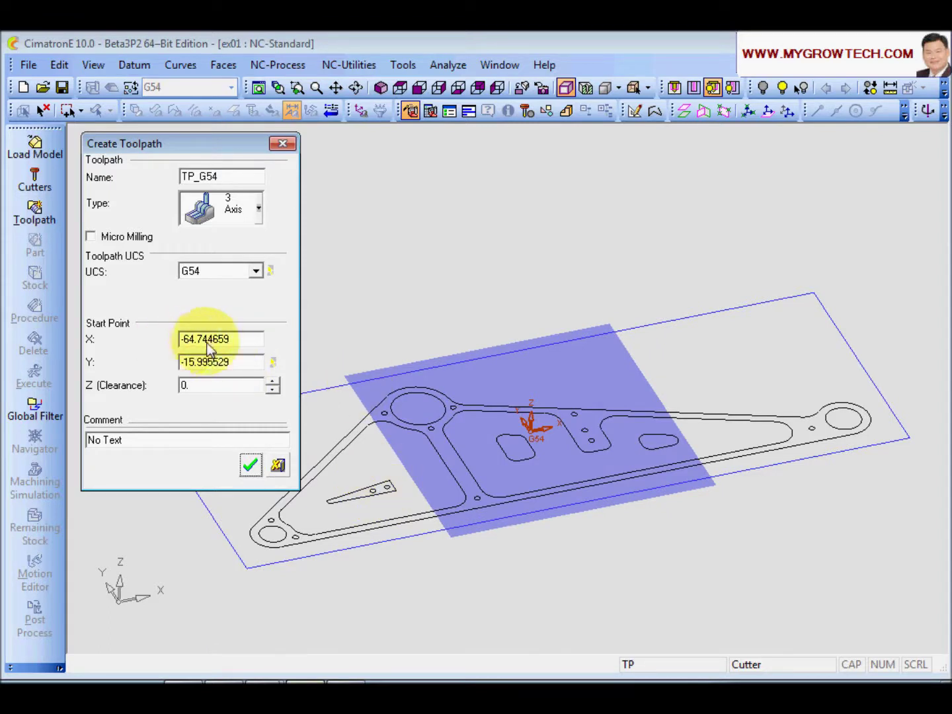
{"action": "left_click_drag", "start_coordinate": [243, 341], "coordinate": [131, 337]}
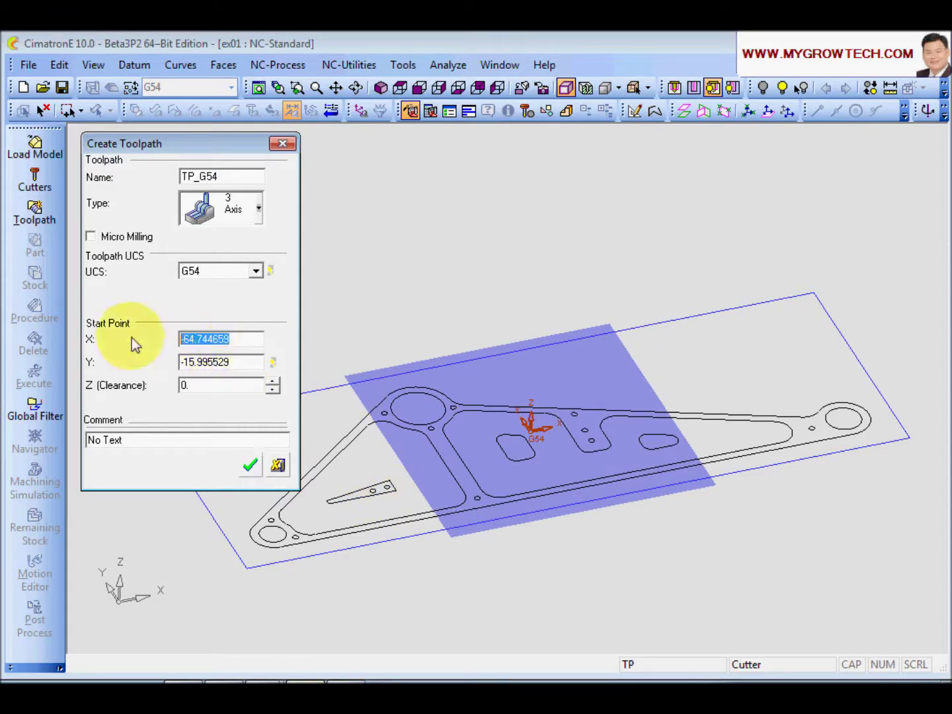
{"action": "left_click_drag", "start_coordinate": [180, 362], "coordinate": [232, 364]}
{"action": "type", "text": "0"}
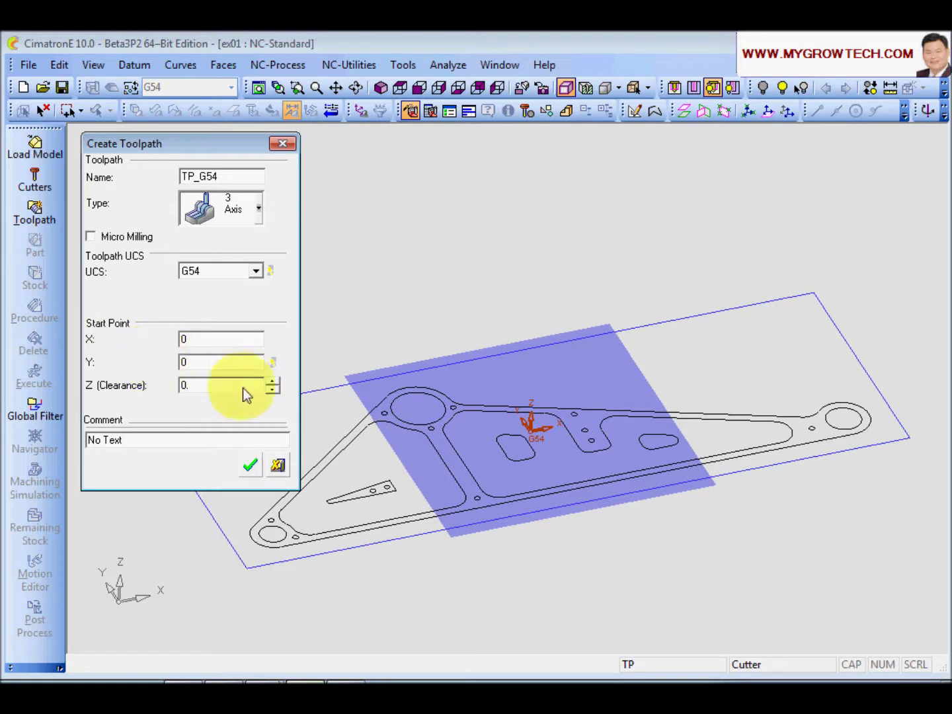
{"action": "left_click", "coordinate": [273, 382]}
{"action": "left_click", "coordinate": [275, 382]}
{"action": "left_click", "coordinate": [275, 382]}
{"action": "left_click", "coordinate": [273, 383]}
{"action": "left_click", "coordinate": [273, 382]}
{"action": "left_click", "coordinate": [273, 383]}
{"action": "left_click", "coordinate": [273, 382]}
{"action": "left_click", "coordinate": [273, 382]}
{"action": "left_click", "coordinate": [273, 382]}
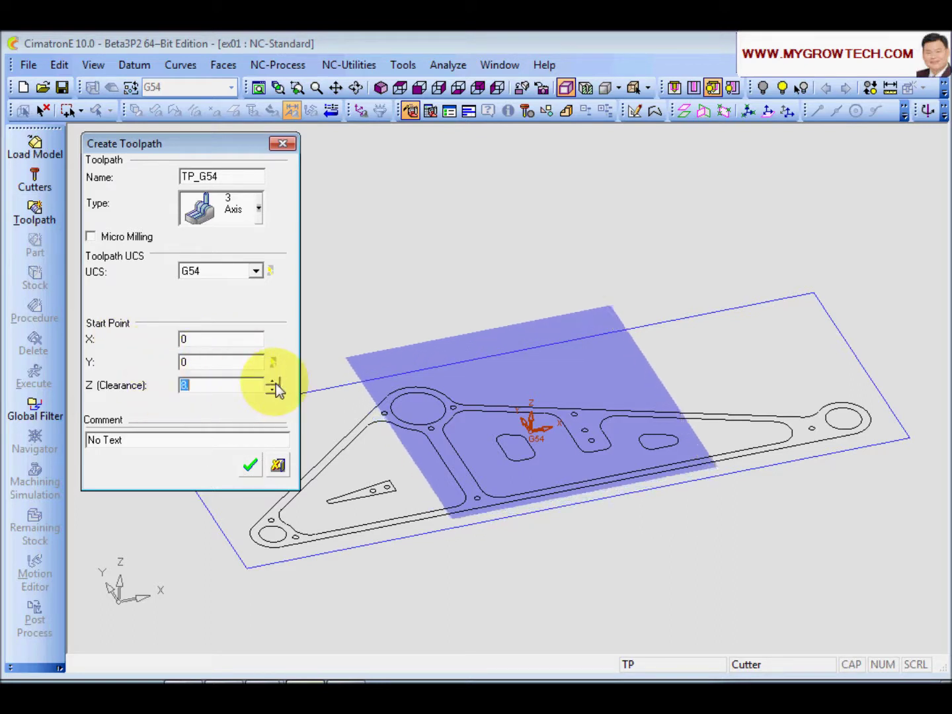
{"action": "left_click_drag", "start_coordinate": [212, 388], "coordinate": [164, 387]}
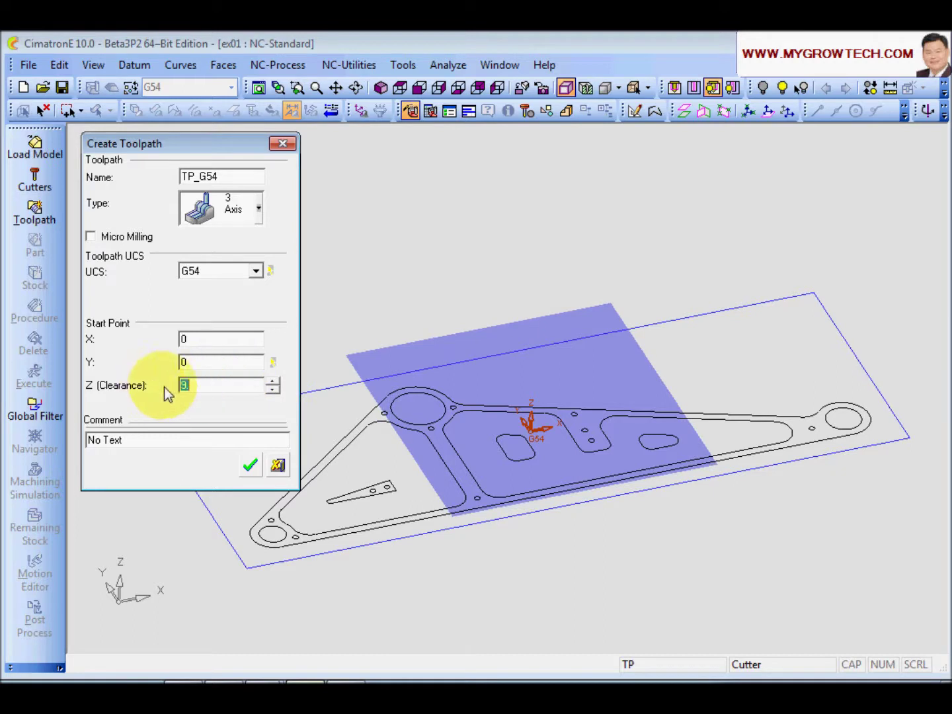
{"action": "left_click", "coordinate": [273, 382]}
{"action": "left_click", "coordinate": [273, 390]}
{"action": "left_click", "coordinate": [223, 389]}
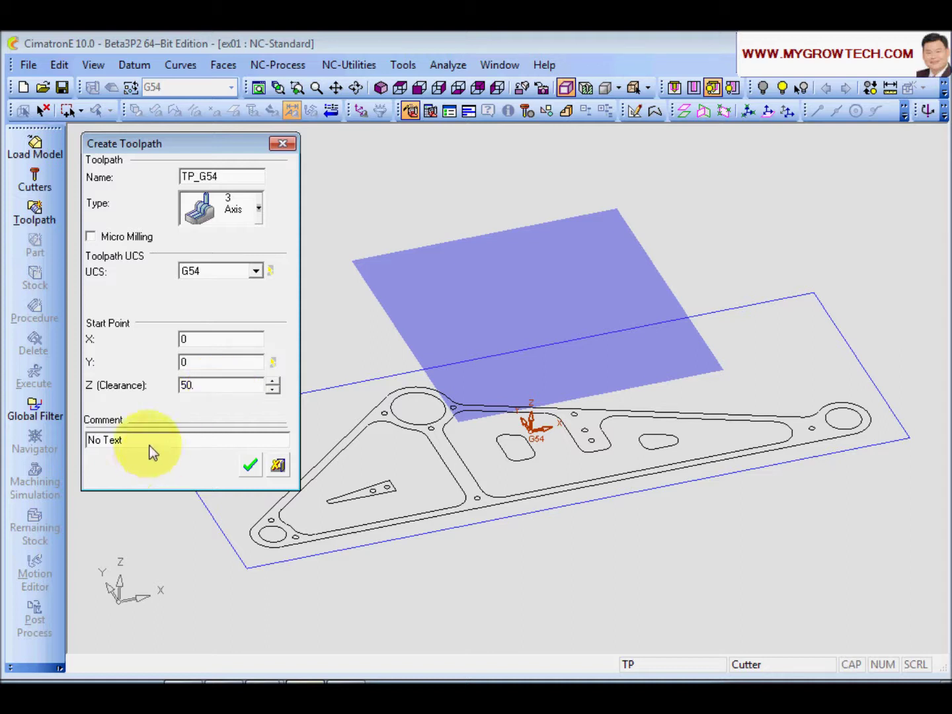
Step: Enter the comment '2.5x mill' and create the TP_G54 toolpath
{"action": "double_click", "coordinate": [105, 445]}
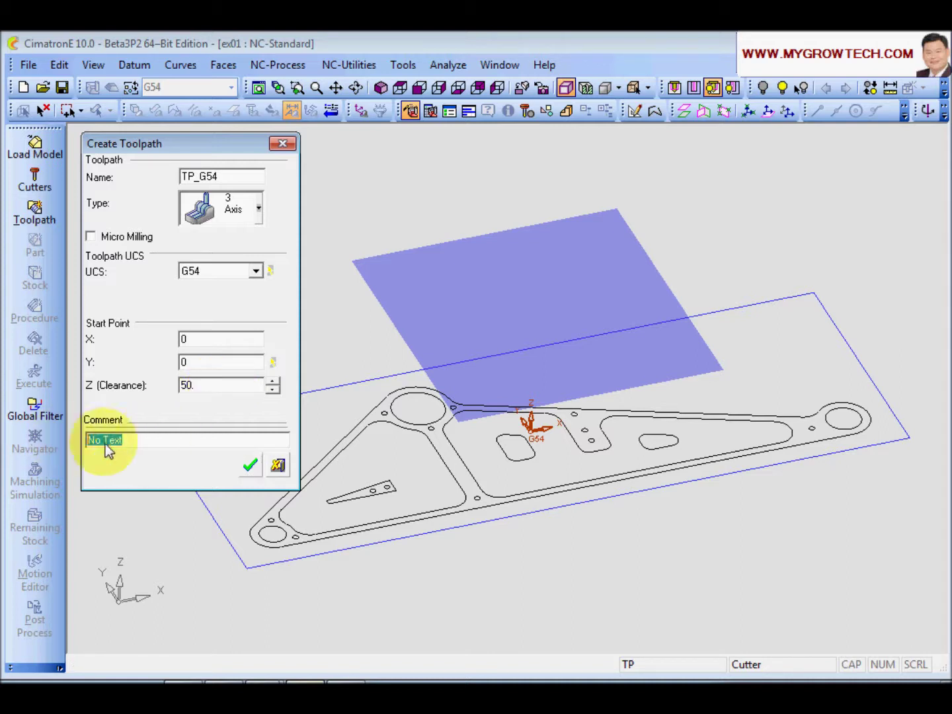
{"action": "type", "text": "2.5x mill"}
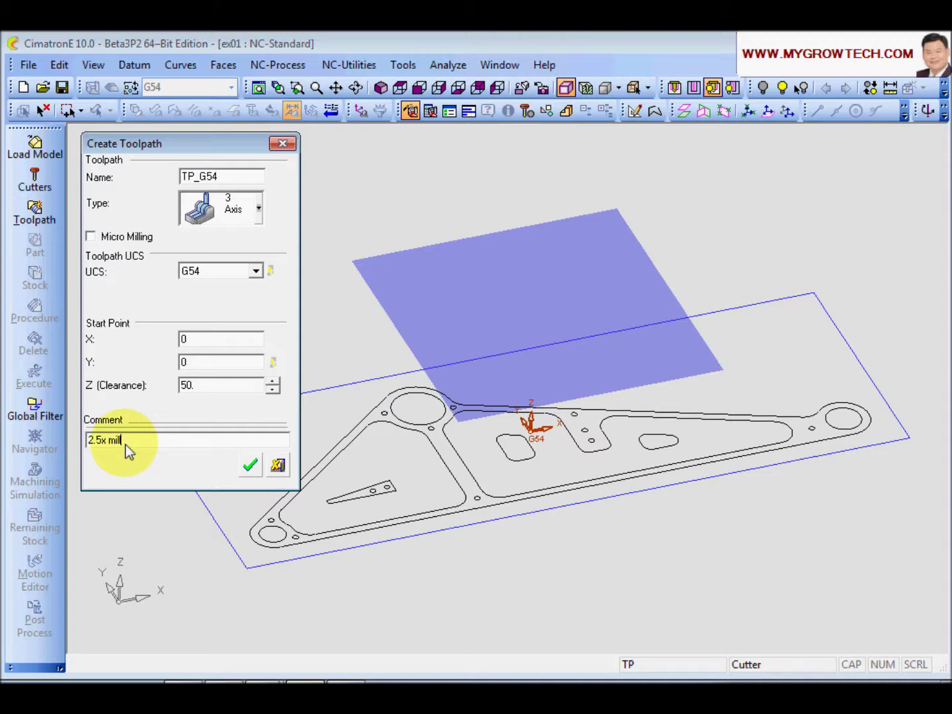
{"action": "left_click", "coordinate": [249, 466]}
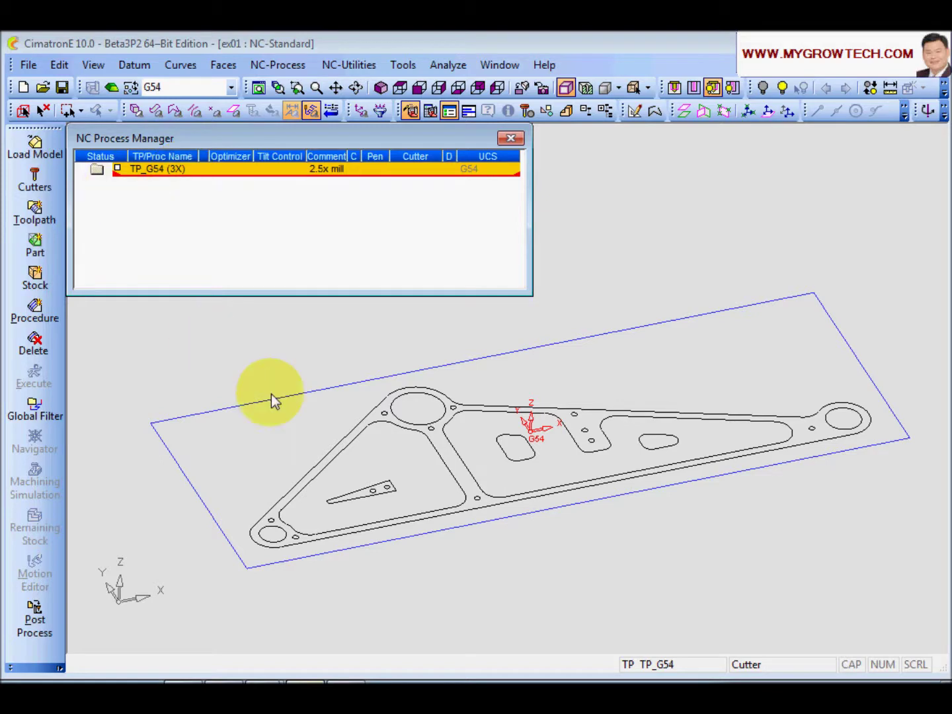
Step: Open the Initial Stock dialog for toolpath TP_G54
{"action": "mouse_move", "coordinate": [325, 378]}
{"action": "middle_mouse_down"}
{"action": "mouse_move", "coordinate": [324, 437]}
{"action": "mouse_move", "coordinate": [348, 496]}
{"action": "mouse_move", "coordinate": [388, 522]}
{"action": "mouse_move", "coordinate": [401, 434]}
{"action": "mouse_move", "coordinate": [415, 434]}
{"action": "mouse_move", "coordinate": [443, 362]}
{"action": "mouse_move", "coordinate": [453, 404]}
{"action": "mouse_move", "coordinate": [438, 366]}
{"action": "mouse_move", "coordinate": [403, 472]}
{"action": "mouse_move", "coordinate": [422, 450]}
{"action": "mouse_move", "coordinate": [426, 404]}
{"action": "mouse_move", "coordinate": [474, 450]}
{"action": "mouse_move", "coordinate": [423, 430]}
{"action": "middle_mouse_up"}
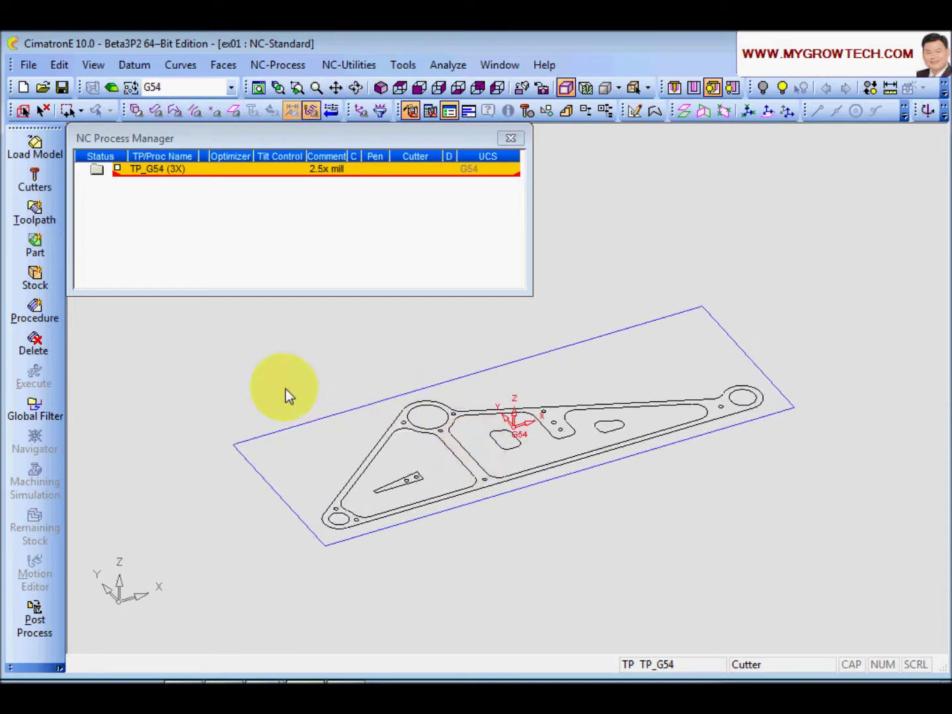
{"action": "left_click", "coordinate": [39, 283]}
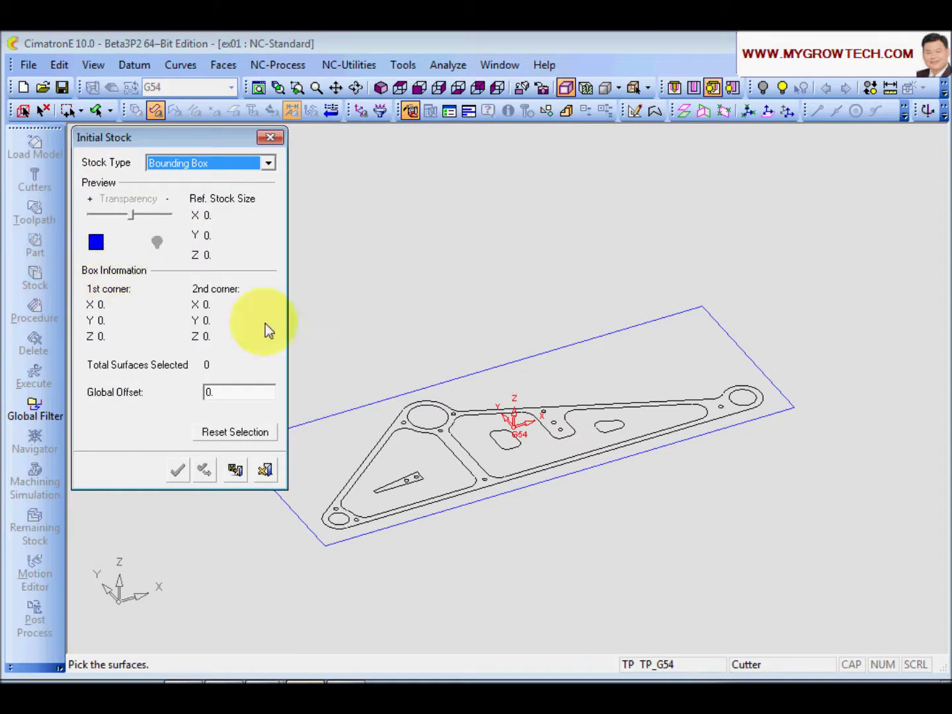
Step: Make a Box stock from the outline rectangle's two corners, with first-corner Z -50
{"action": "middle_click_drag", "start_coordinate": [394, 389], "coordinate": [506, 319]}
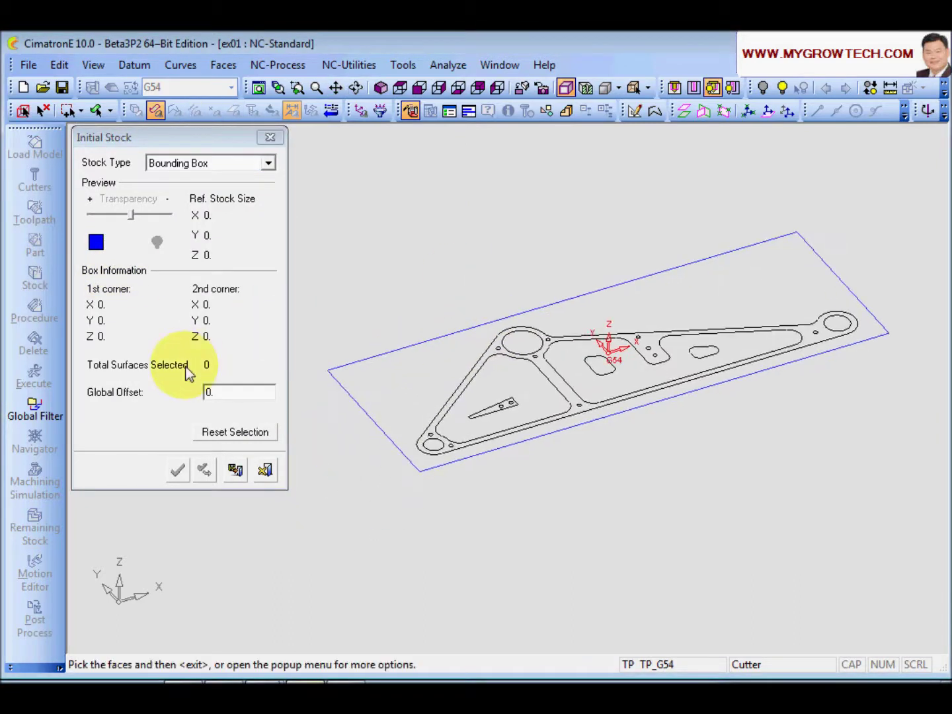
{"action": "left_click", "coordinate": [269, 166]}
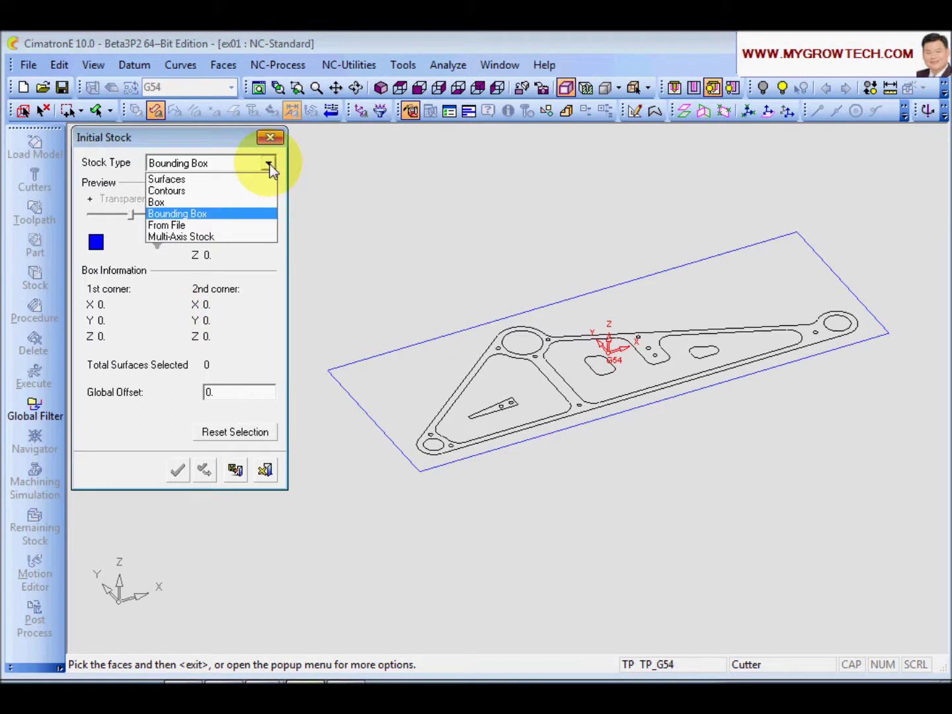
{"action": "left_click", "coordinate": [171, 203]}
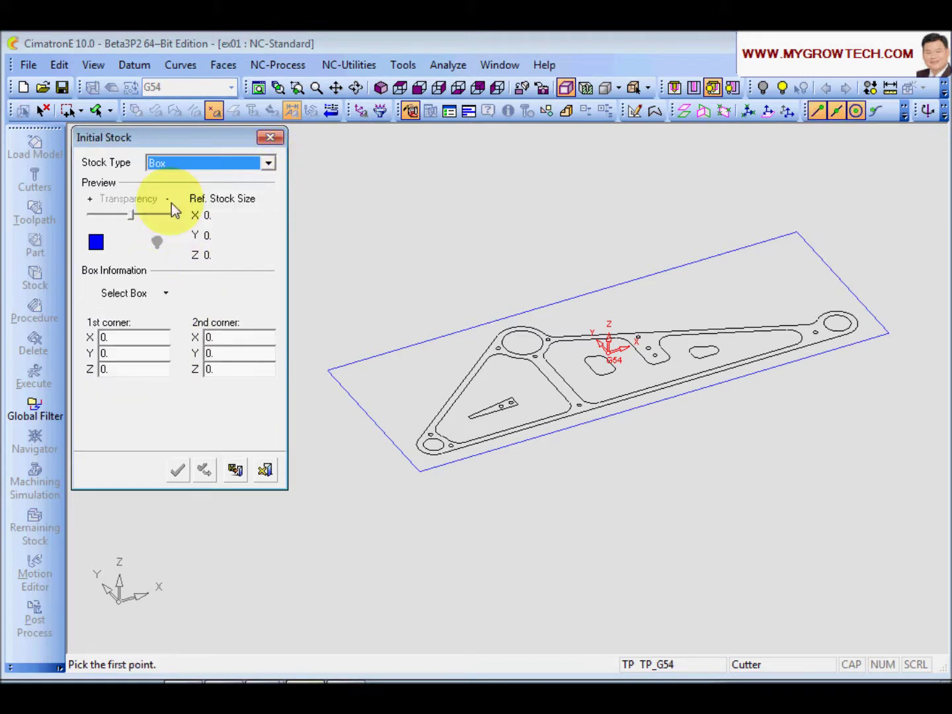
{"action": "left_click", "coordinate": [170, 295]}
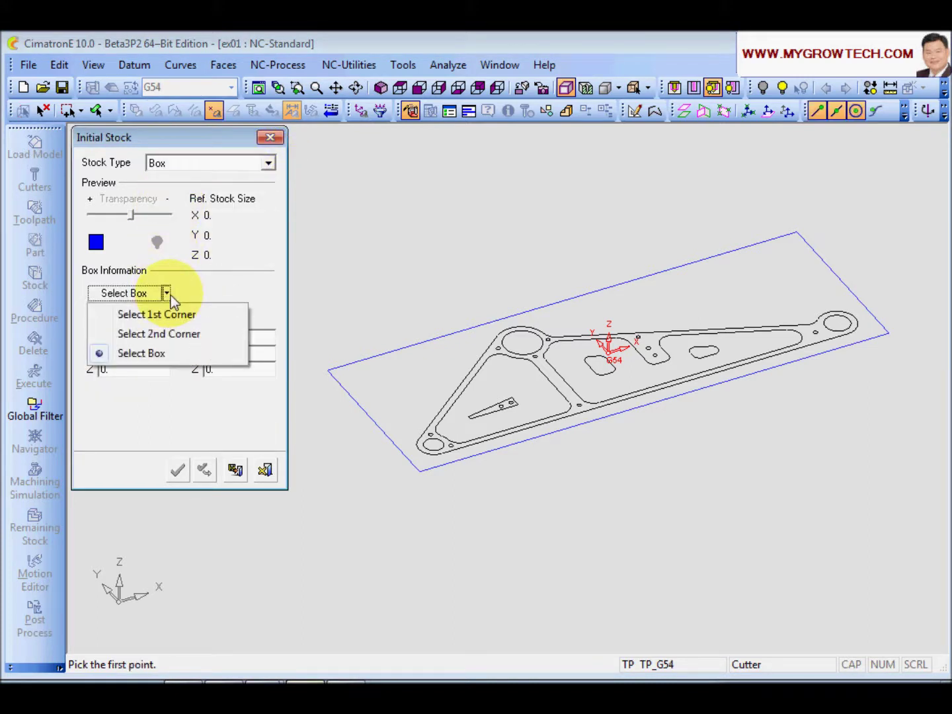
{"action": "left_click", "coordinate": [122, 353]}
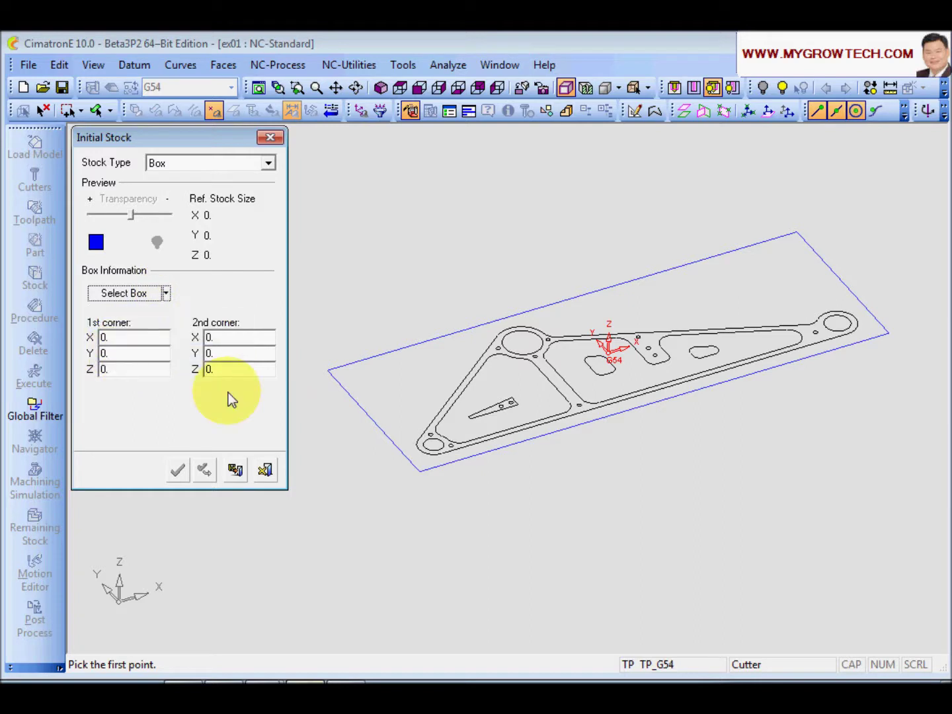
{"action": "left_click", "coordinate": [421, 471]}
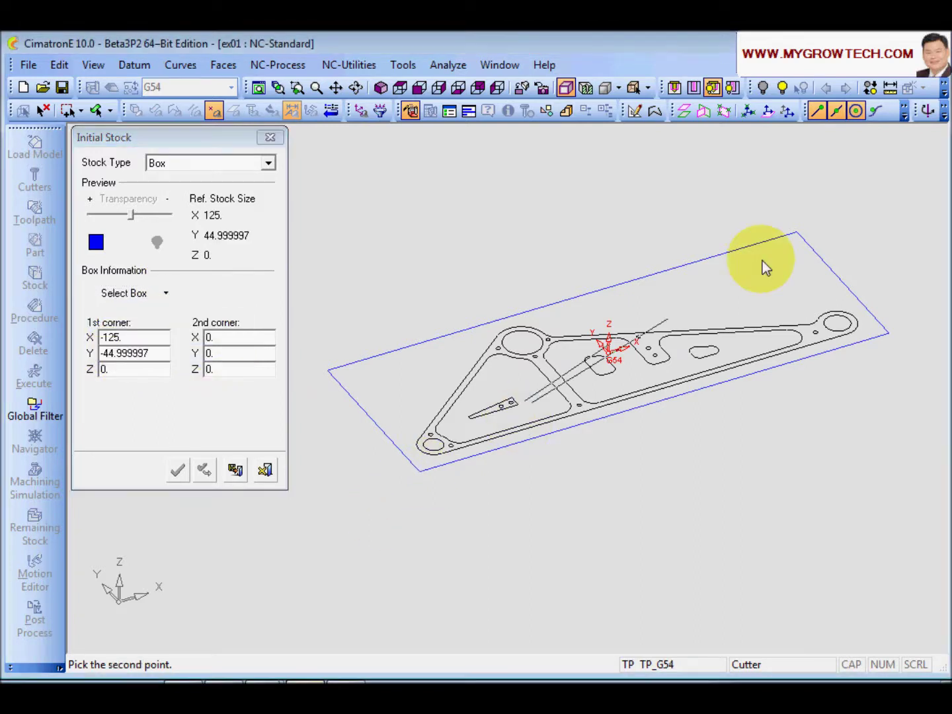
{"action": "left_click", "coordinate": [798, 233]}
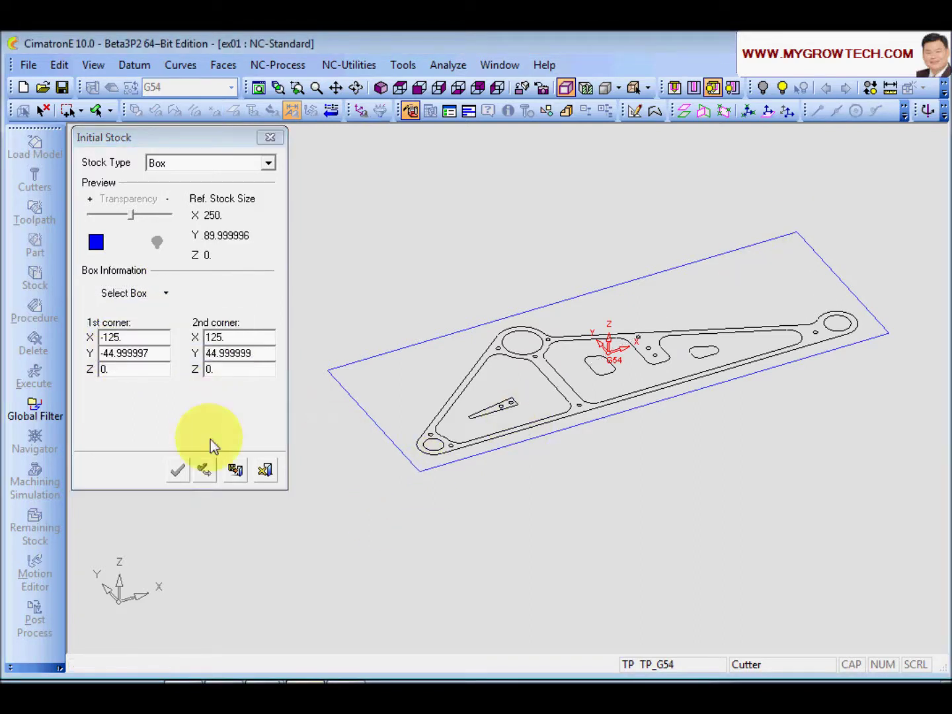
{"action": "left_click", "coordinate": [119, 371]}
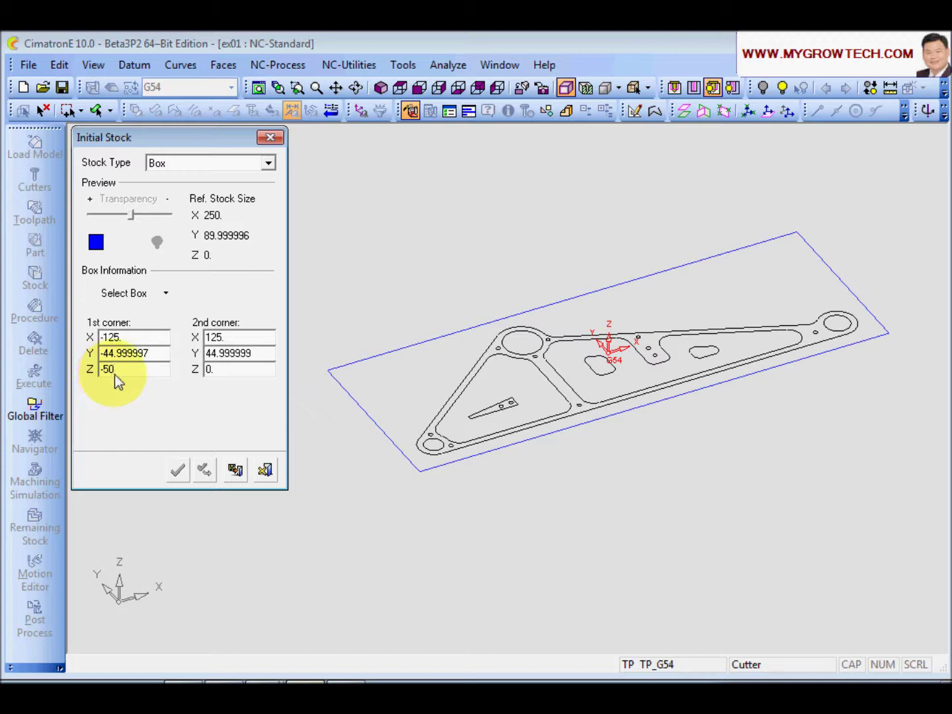
{"action": "left_click", "coordinate": [223, 370]}
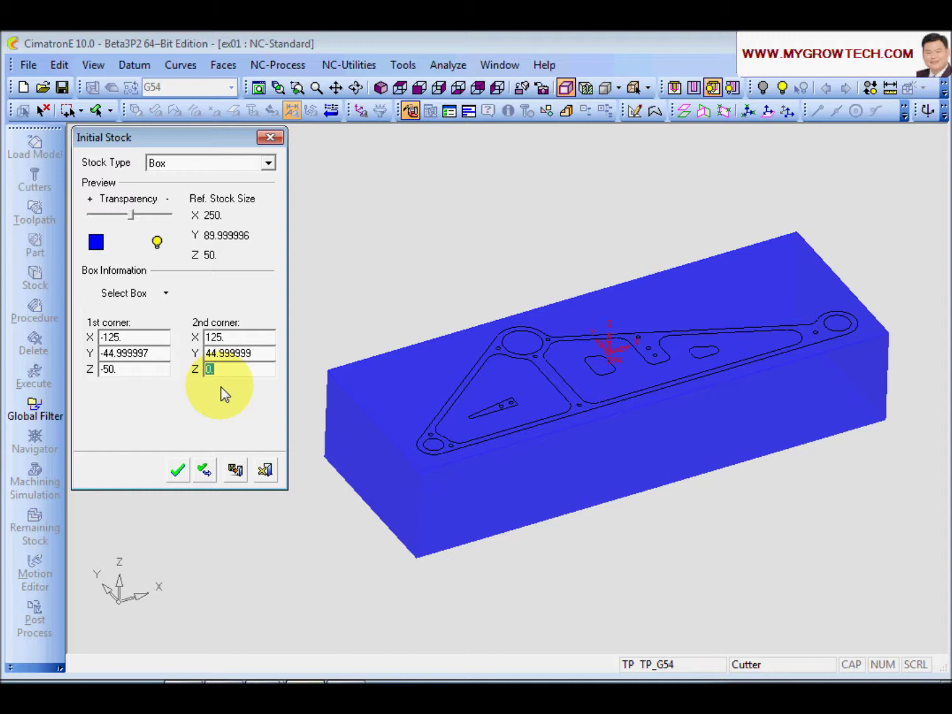
Step: Set the stock's top Z to 2 and check it in front view
{"action": "left_click", "coordinate": [229, 356]}
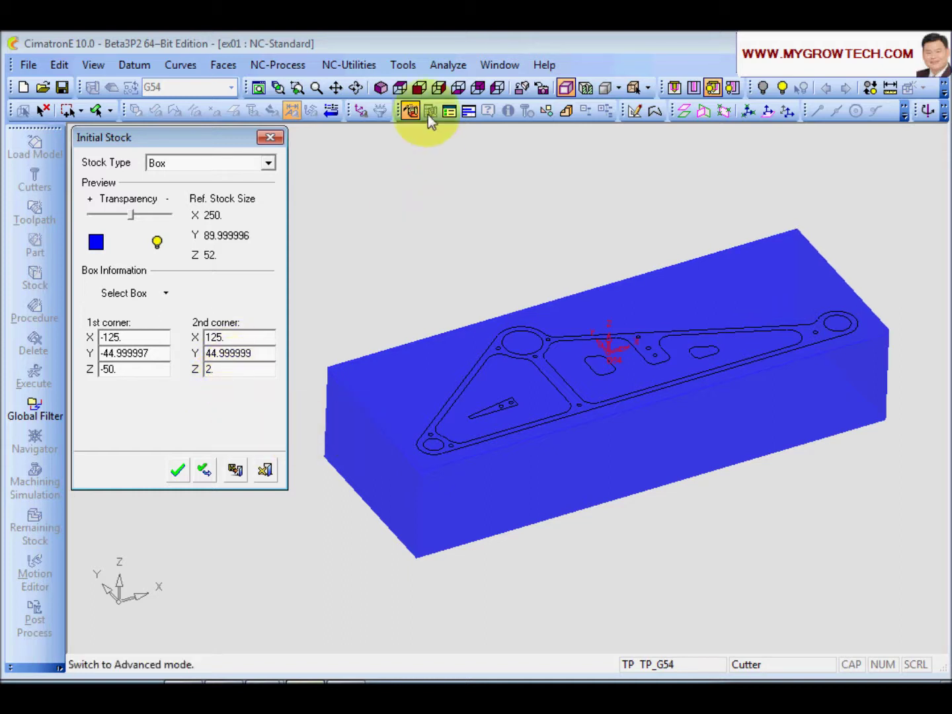
{"action": "left_click", "coordinate": [420, 87]}
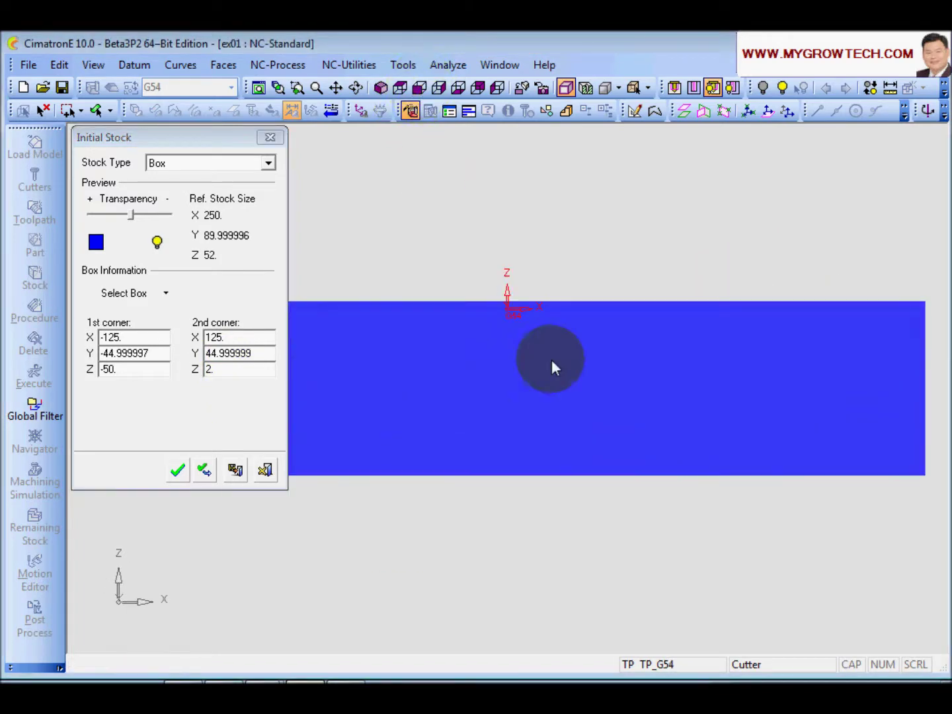
{"action": "middle_click_drag", "start_coordinate": [459, 397], "coordinate": [426, 320]}
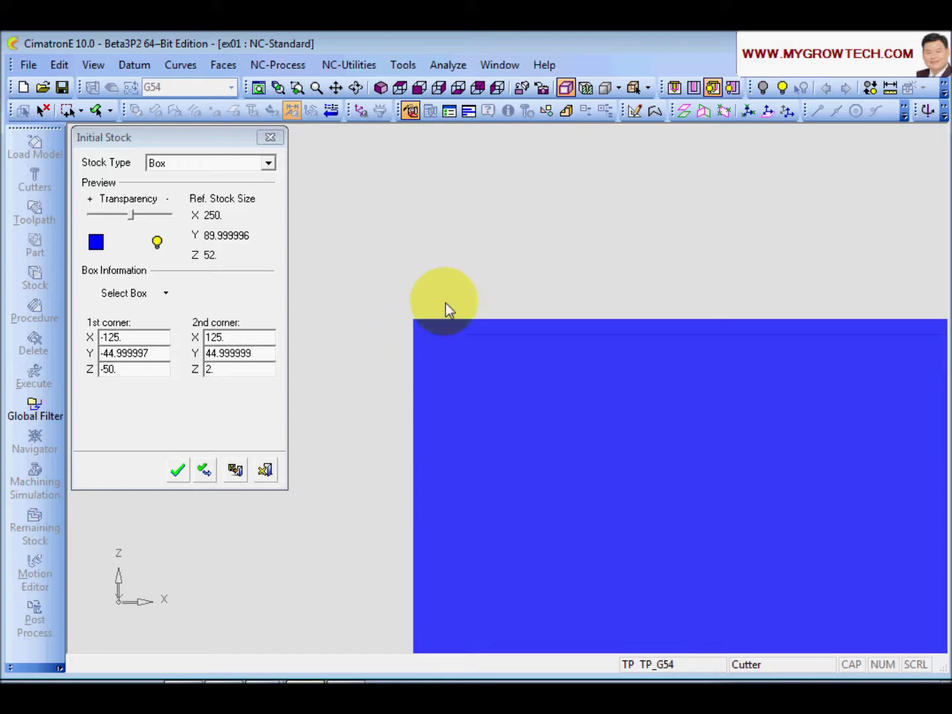
{"action": "scroll", "coordinate": [467, 371], "scroll_direction": "down", "scroll_amount": 3}
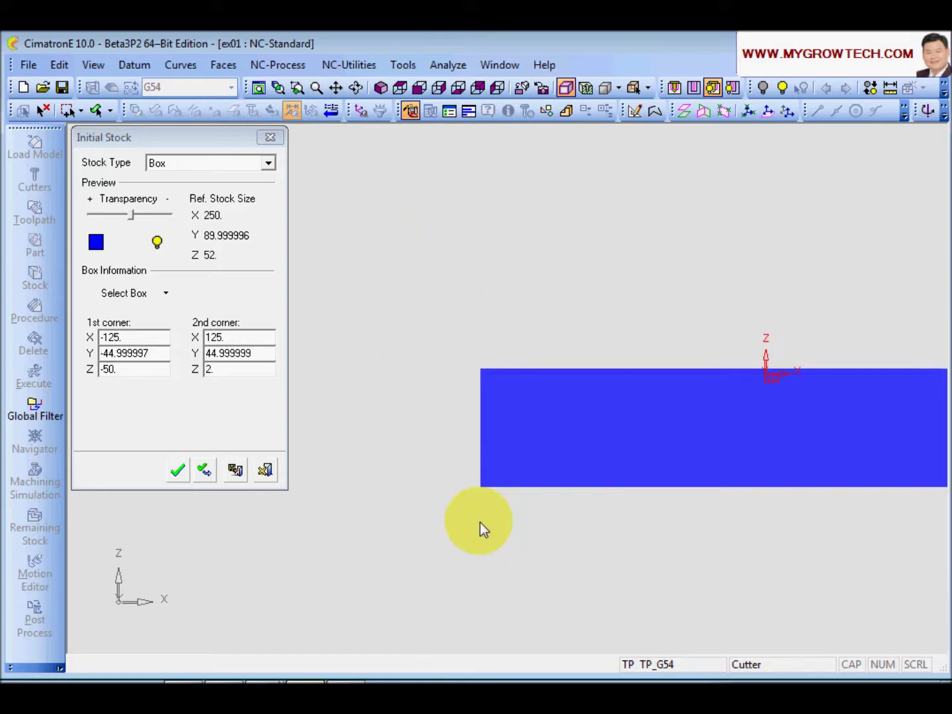
{"action": "middle_click_drag", "start_coordinate": [764, 479], "coordinate": [584, 311]}
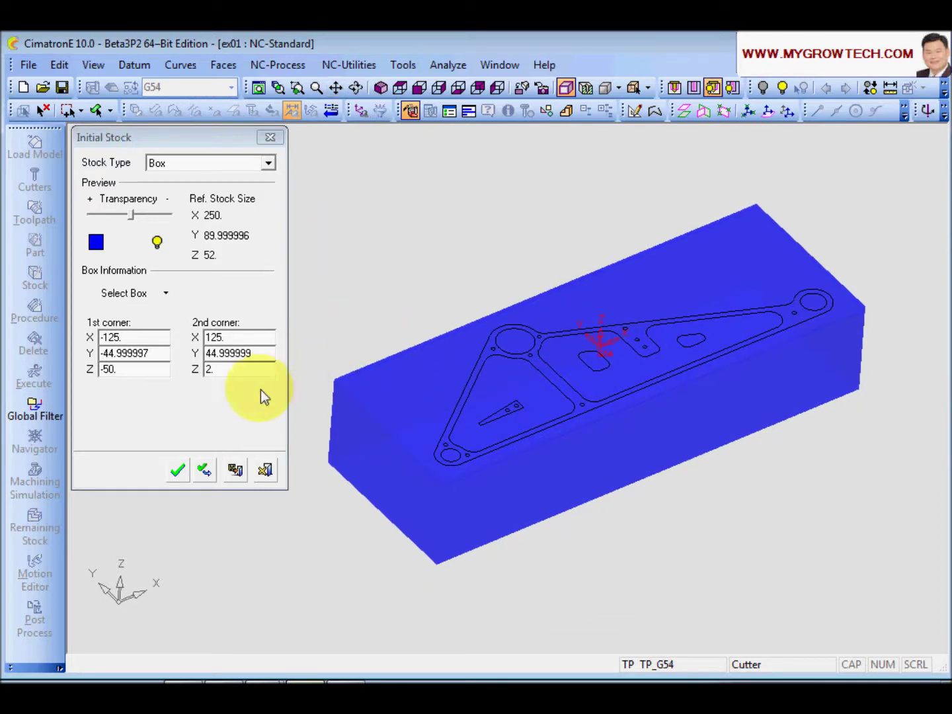
Step: Colour the box stock cyan, create it, and reselect toolpath TP_G54
{"action": "left_click", "coordinate": [96, 242]}
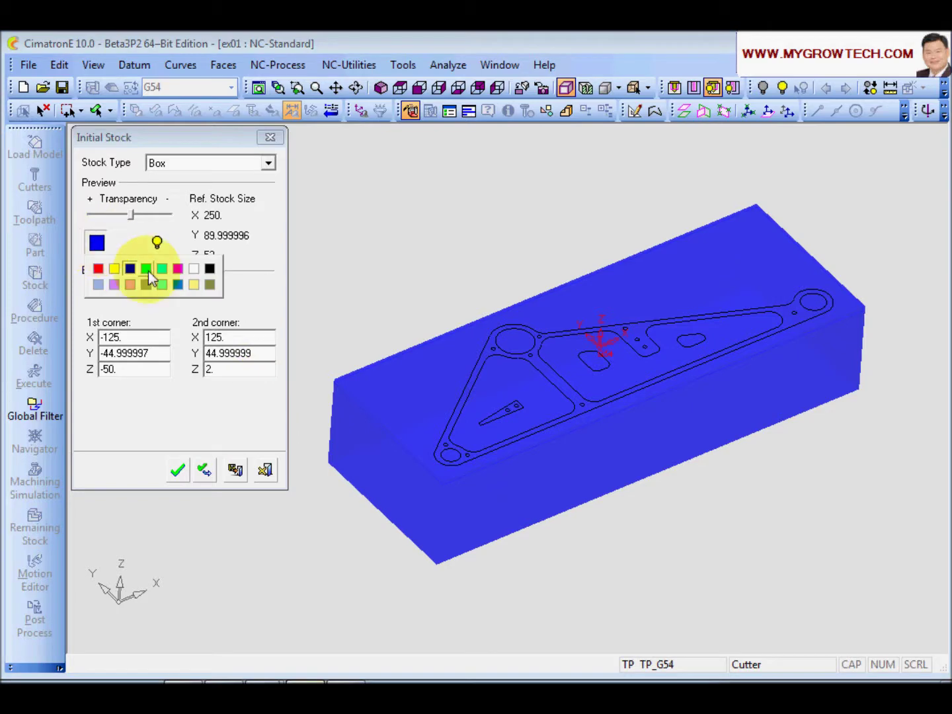
{"action": "left_click", "coordinate": [160, 269]}
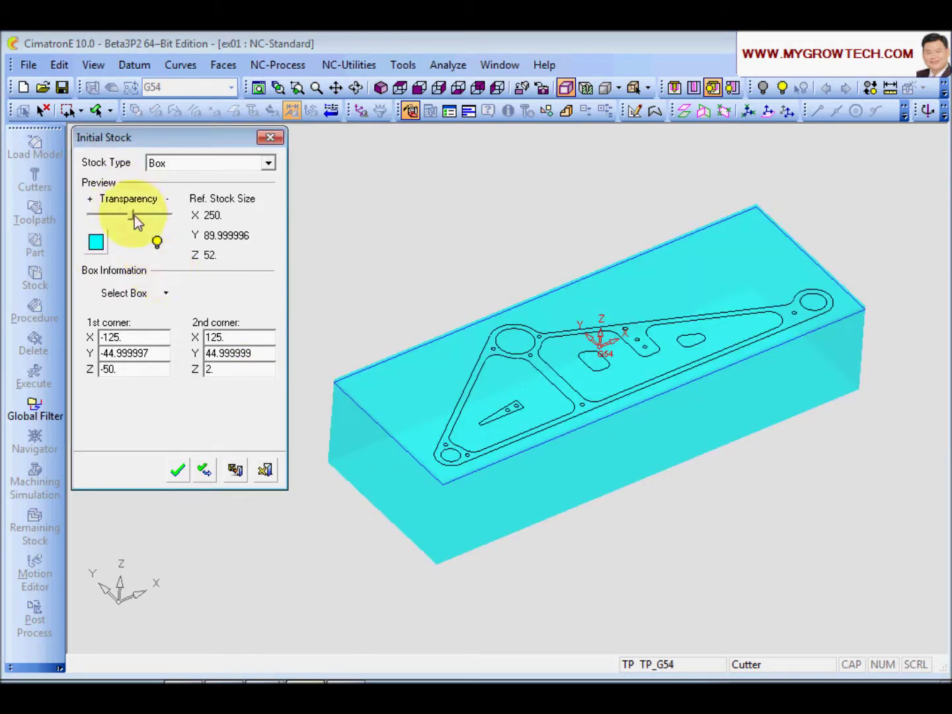
{"action": "mouse_move", "coordinate": [133, 213]}
{"action": "left_mouse_down"}
{"action": "mouse_move", "coordinate": [195, 223]}
{"action": "mouse_move", "coordinate": [93, 213]}
{"action": "mouse_move", "coordinate": [189, 223]}
{"action": "mouse_move", "coordinate": [139, 227]}
{"action": "left_mouse_up"}
{"action": "left_click", "coordinate": [177, 470]}
{"action": "scroll", "coordinate": [534, 499], "scroll_direction": "up", "scroll_amount": 1}
{"action": "middle_click_drag", "start_coordinate": [534, 499], "coordinate": [426, 518]}
{"action": "scroll", "coordinate": [422, 510], "scroll_direction": "up", "scroll_amount": 1}
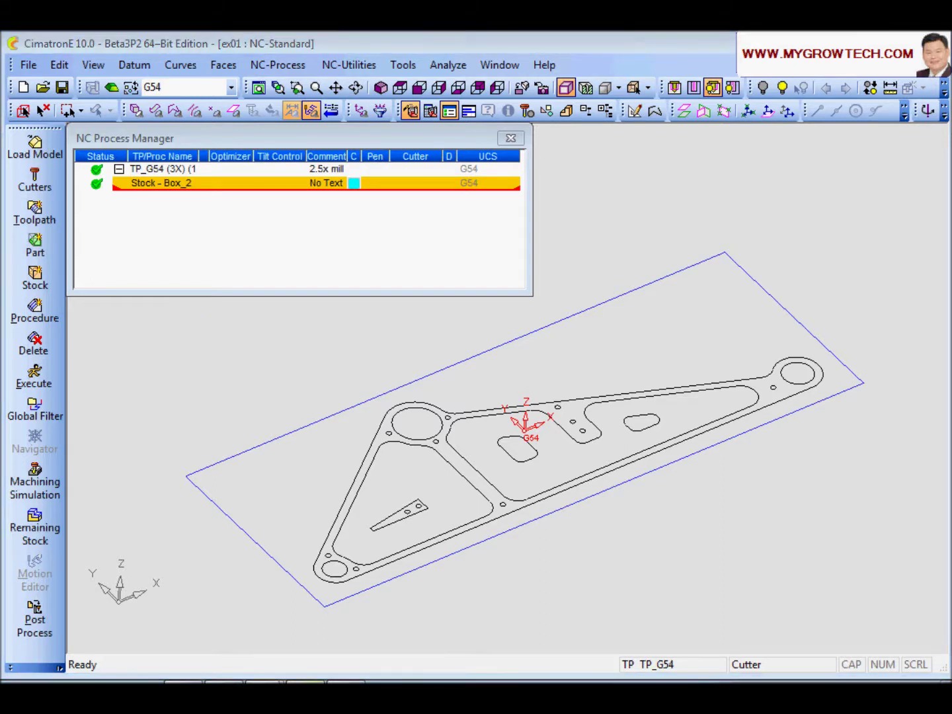
{"action": "left_click", "coordinate": [229, 450]}
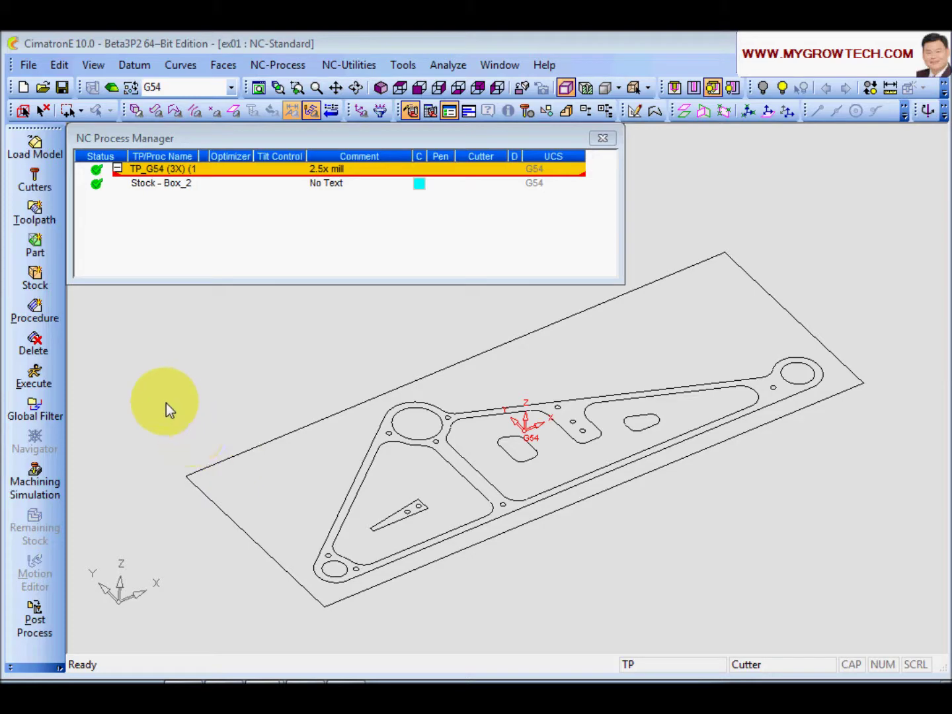
{"action": "left_click", "coordinate": [36, 180]}
Step: Define flat cutter FM50 with diameter 50 and 4 teeth, and save it
{"action": "left_click_drag", "start_coordinate": [247, 89], "coordinate": [230, 74]}
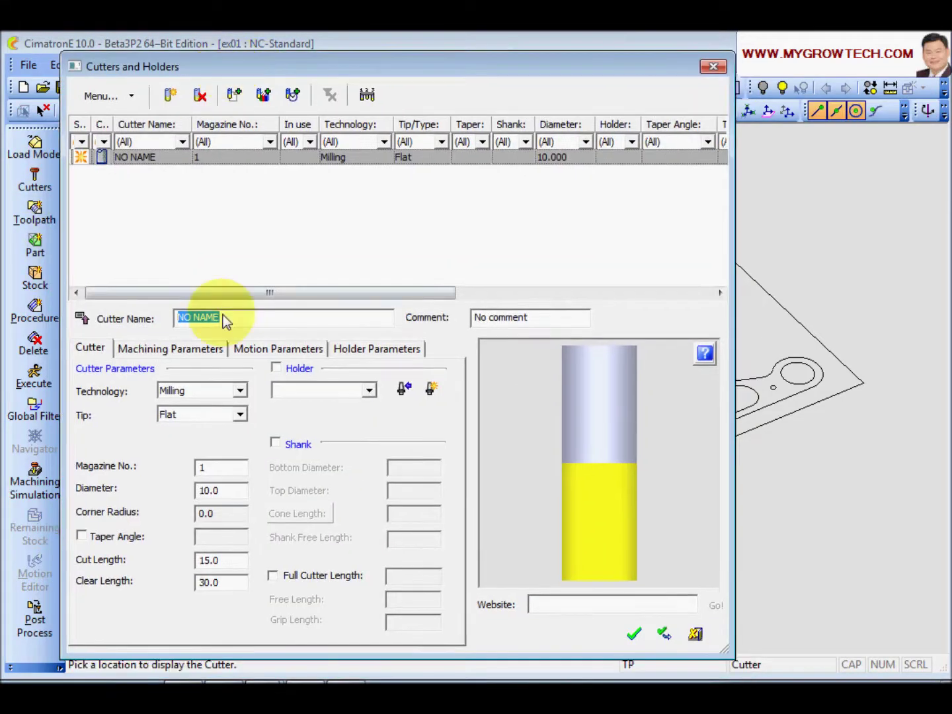
{"action": "type", "text": "F"}
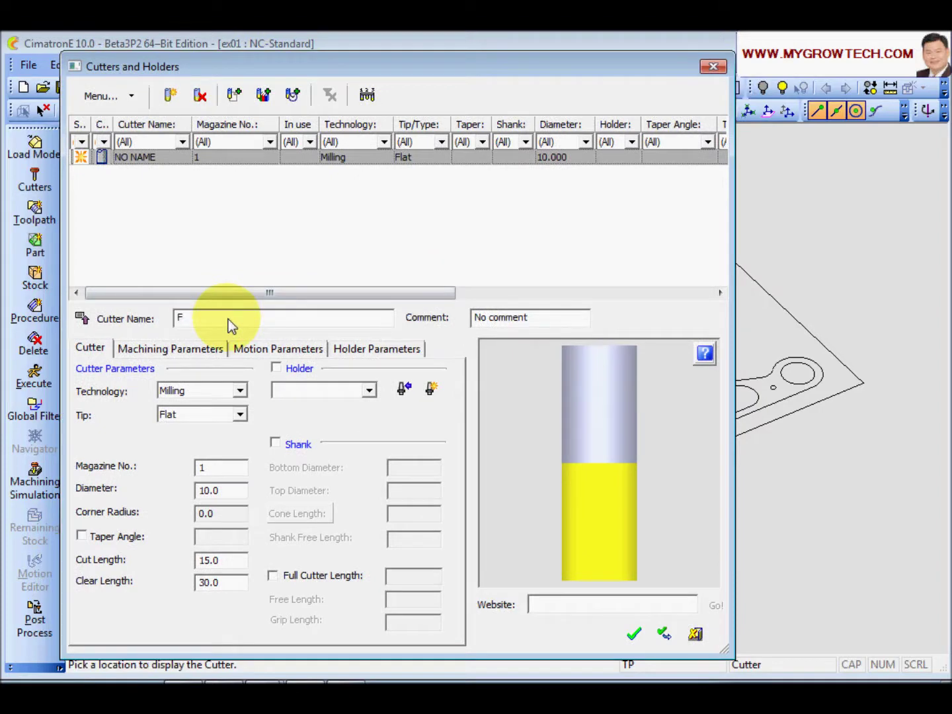
{"action": "type", "text": "M50"}
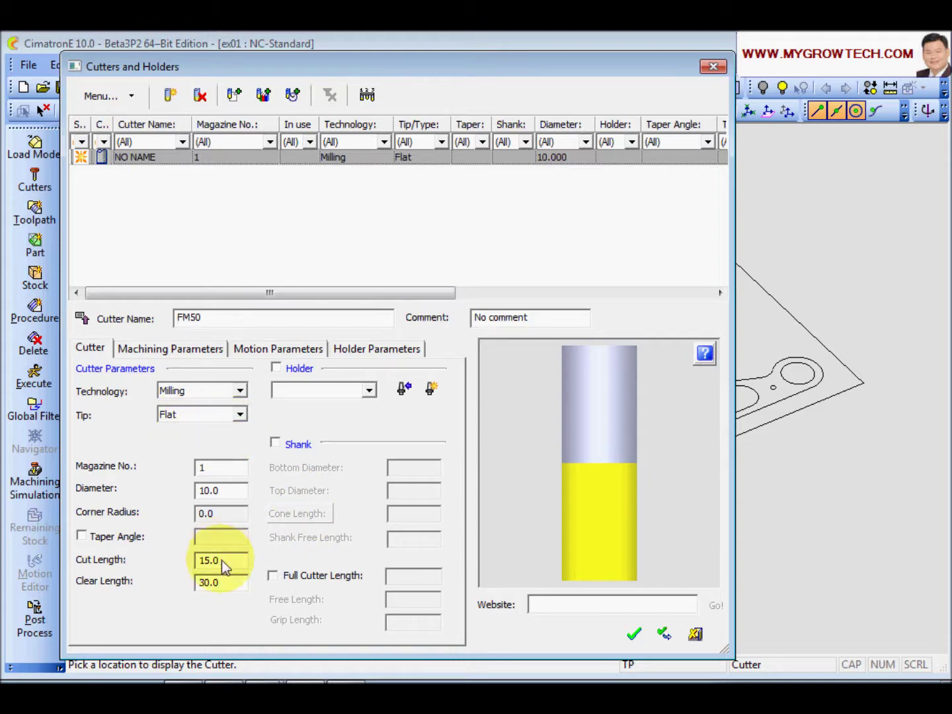
{"action": "double_click", "coordinate": [222, 490]}
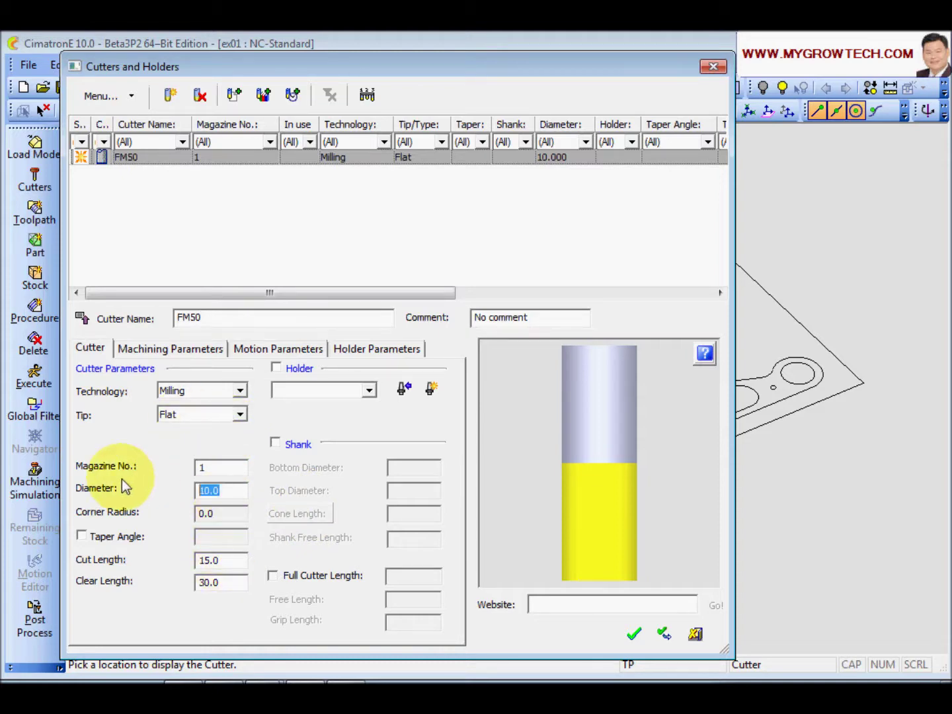
{"action": "type", "text": "50"}
{"action": "left_click", "coordinate": [237, 562]}
{"action": "left_click", "coordinate": [231, 582]}
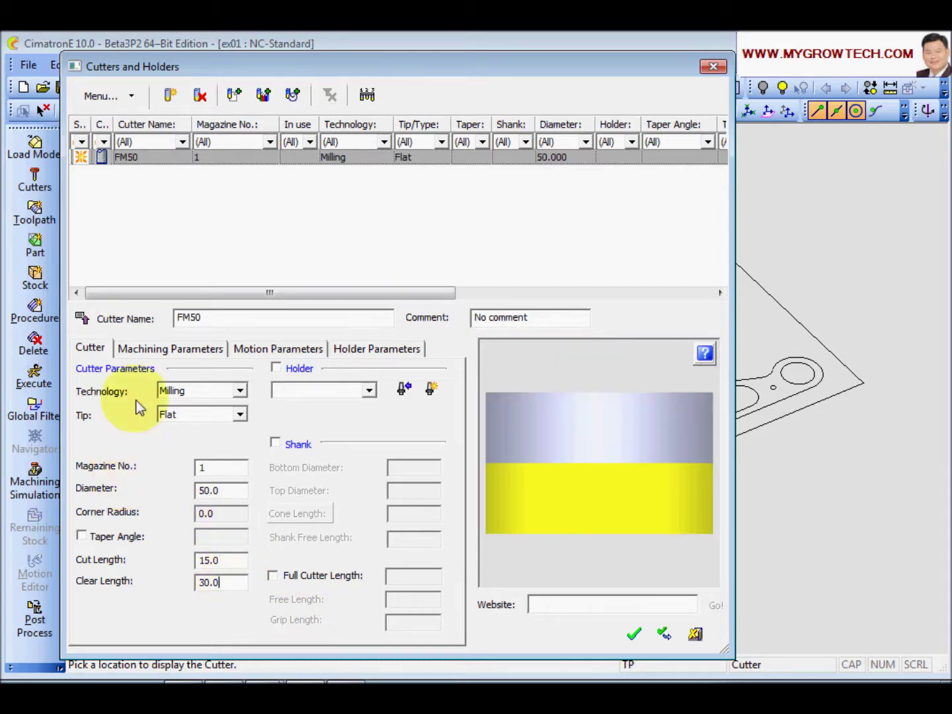
{"action": "left_click", "coordinate": [159, 354]}
{"action": "type", "text": "4"}
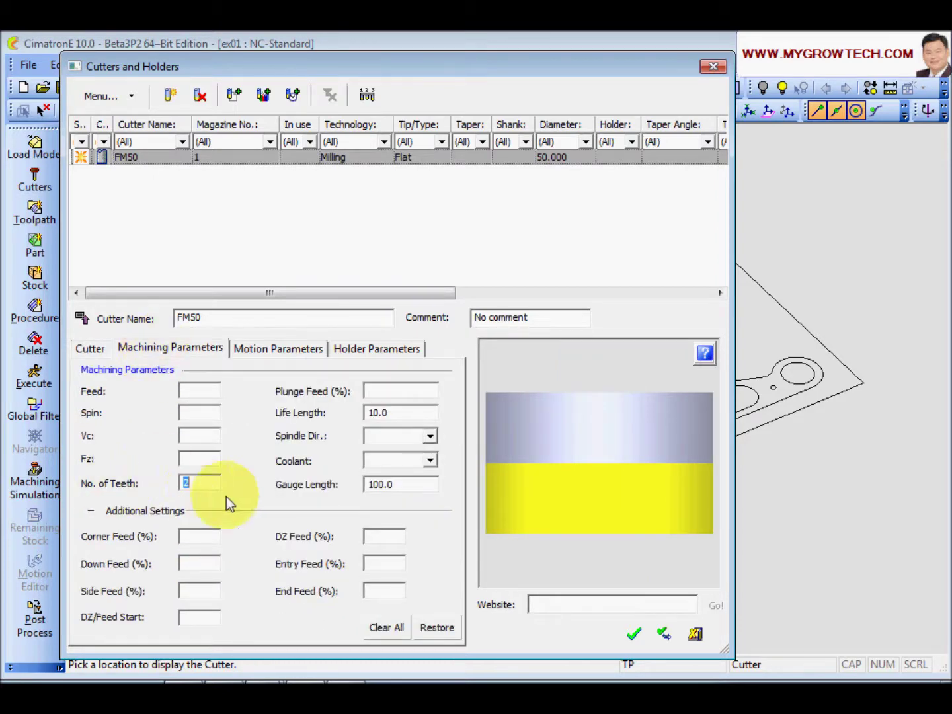
{"action": "left_click", "coordinate": [91, 349]}
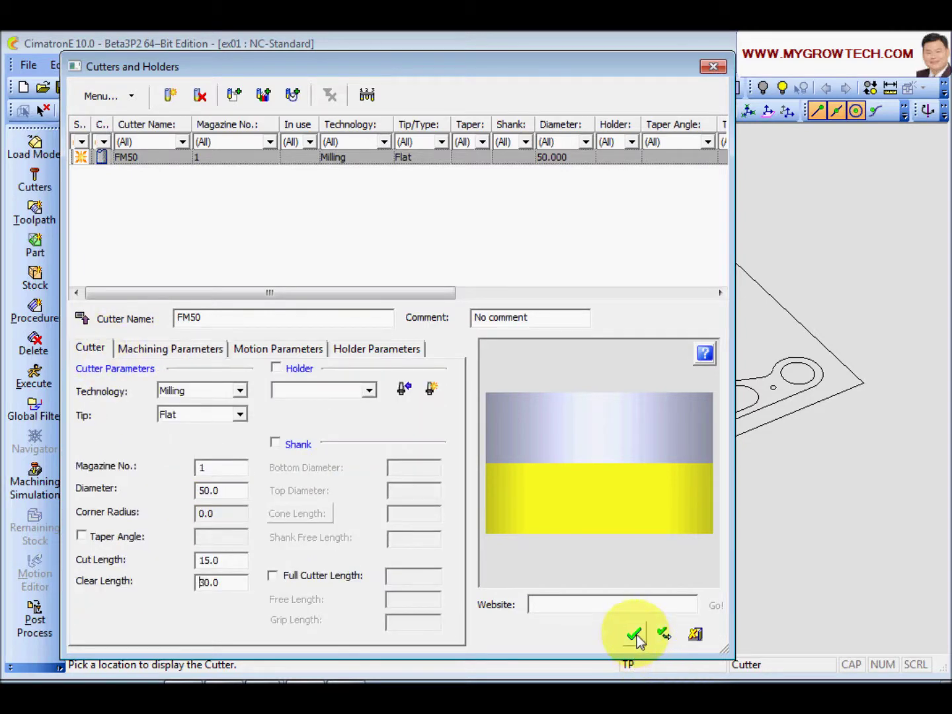
{"action": "left_click", "coordinate": [635, 634]}
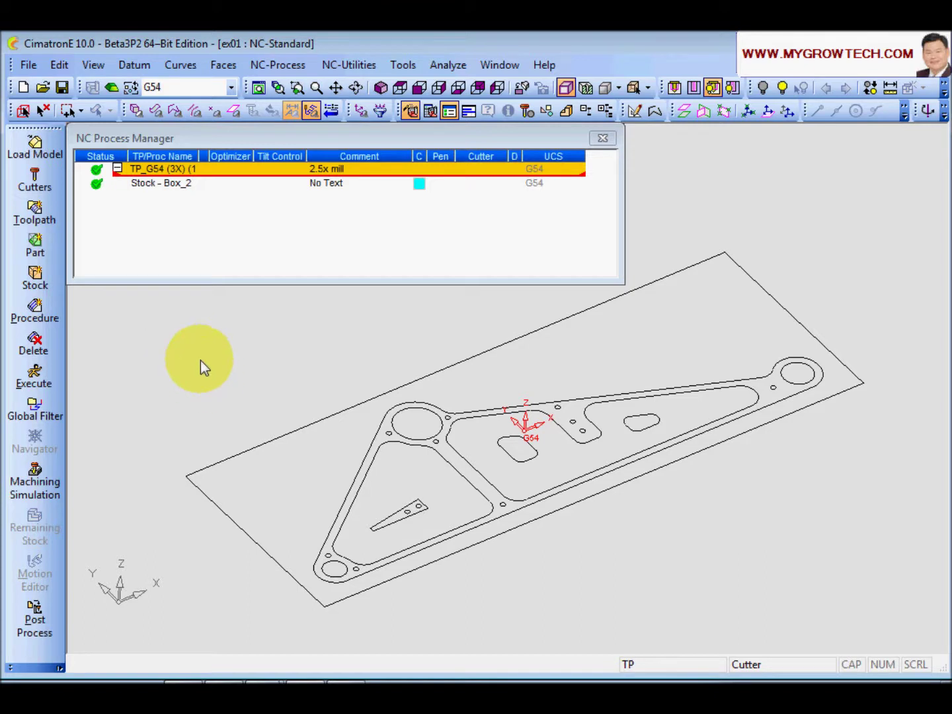
Step: Start a new procedure of type 2.5 Axes, Profile Open Contour
{"action": "left_click", "coordinate": [163, 188]}
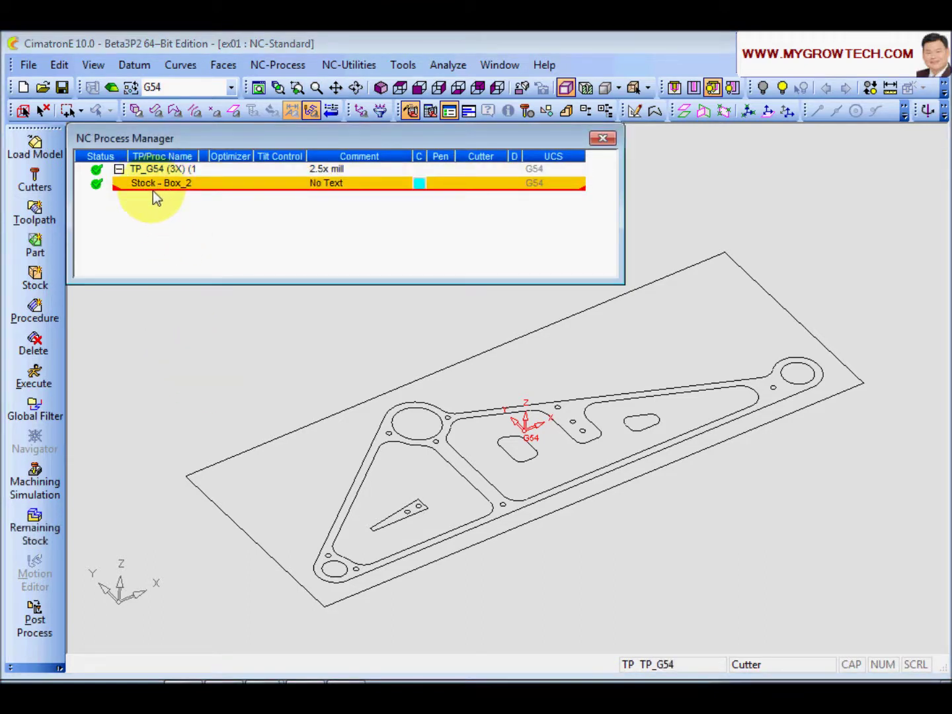
{"action": "left_click", "coordinate": [38, 318]}
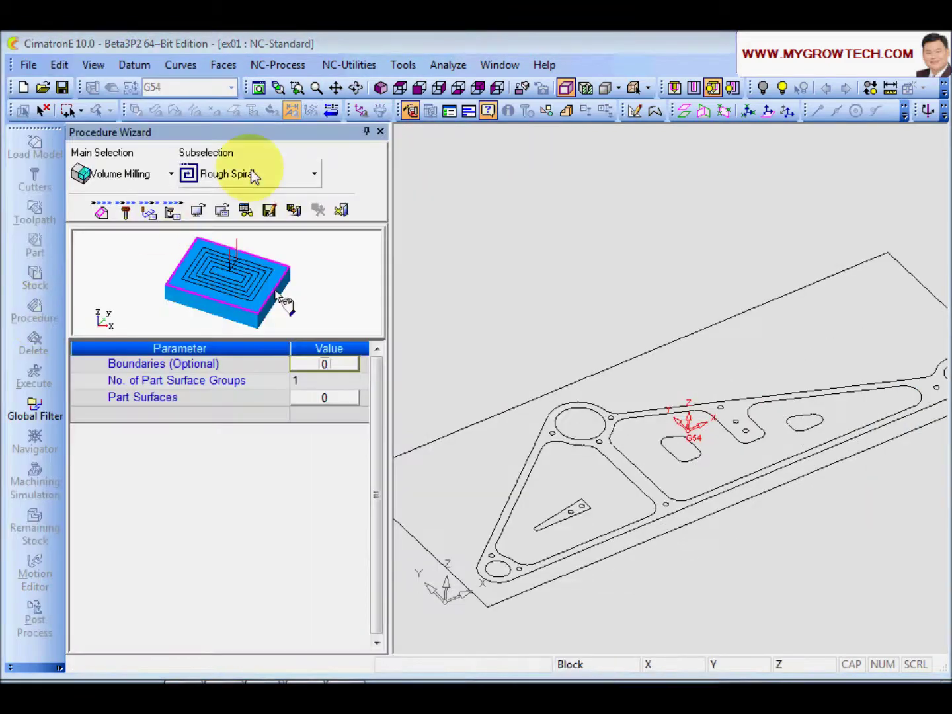
{"action": "left_click", "coordinate": [161, 175]}
{"action": "left_click", "coordinate": [132, 298]}
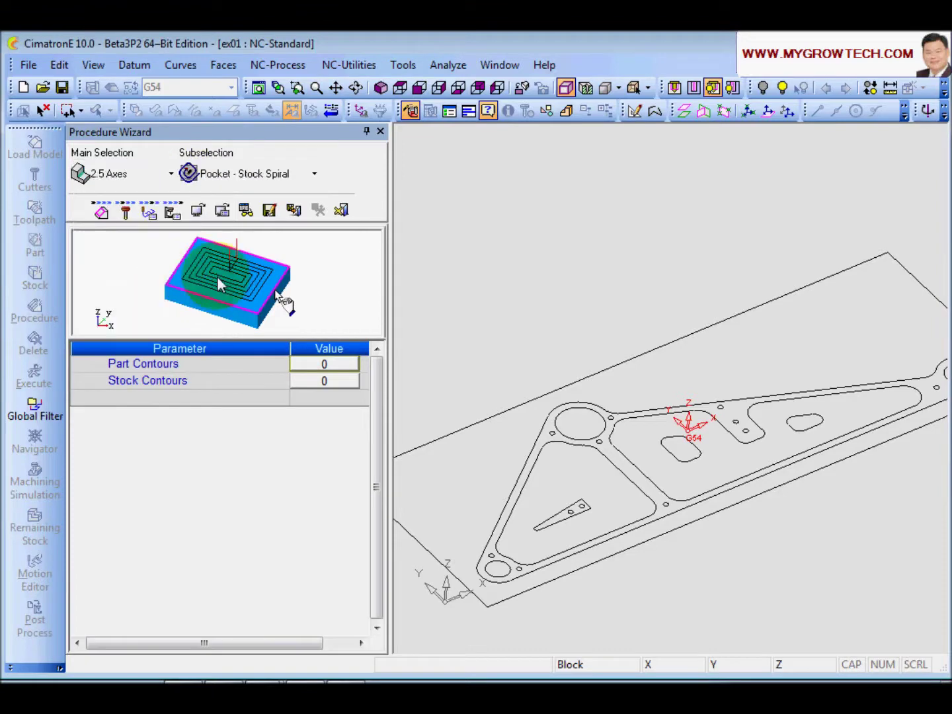
{"action": "left_click", "coordinate": [292, 178]}
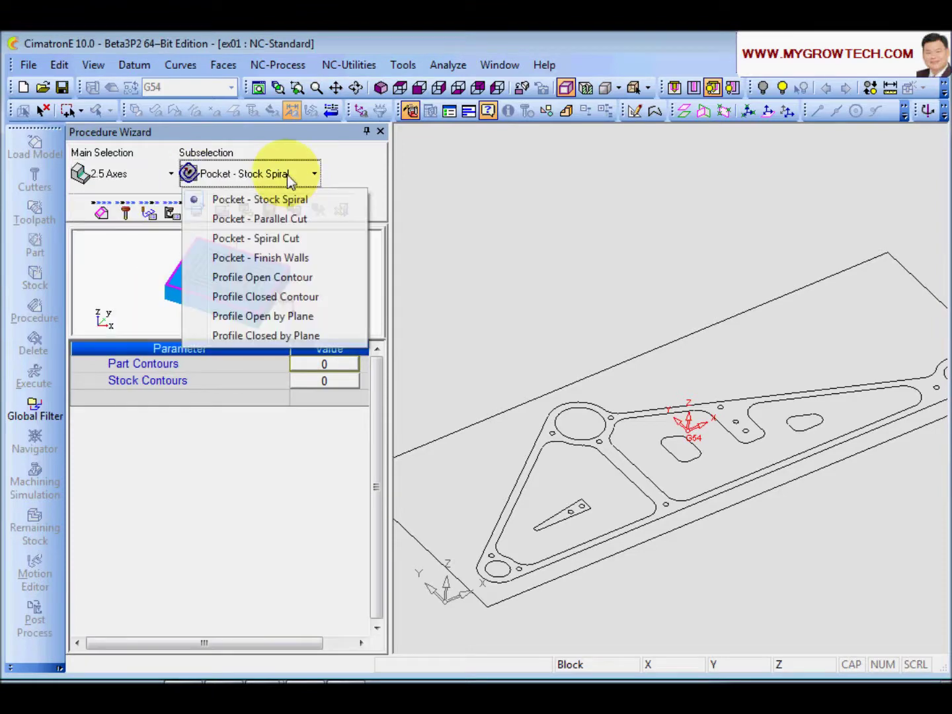
{"action": "left_click", "coordinate": [274, 277]}
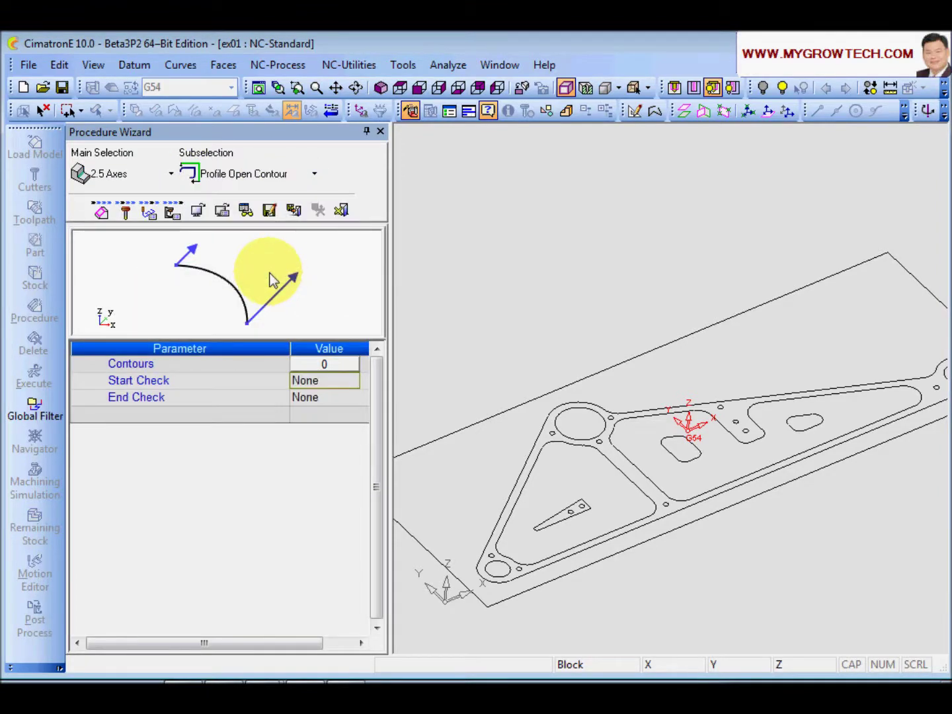
{"action": "scroll", "coordinate": [667, 395], "scroll_direction": "down", "scroll_amount": 2}
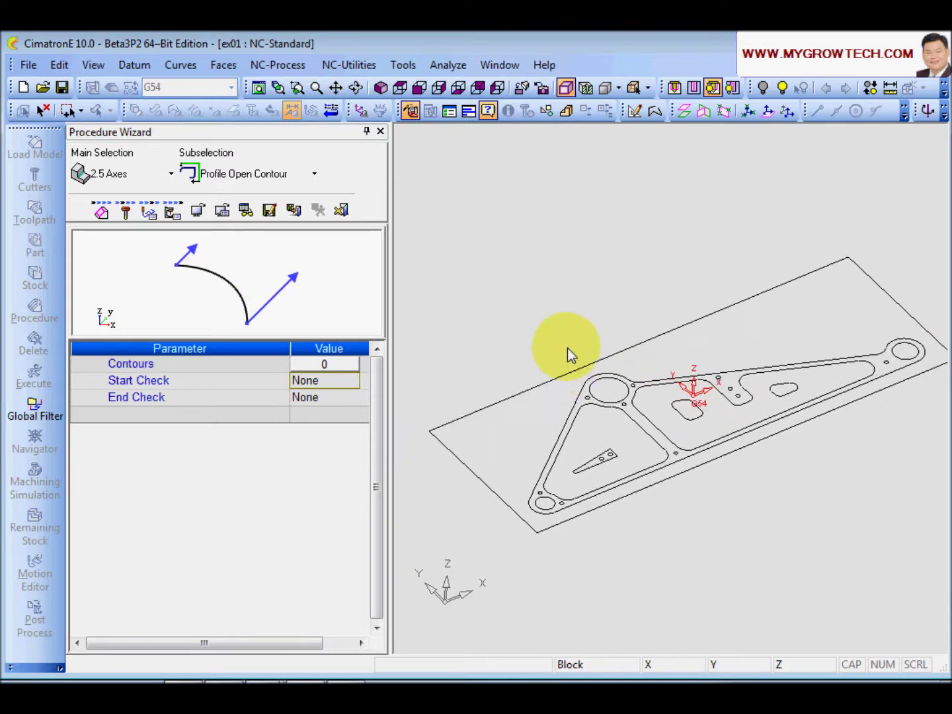
{"action": "scroll", "coordinate": [570, 339], "scroll_direction": "down", "scroll_amount": 1}
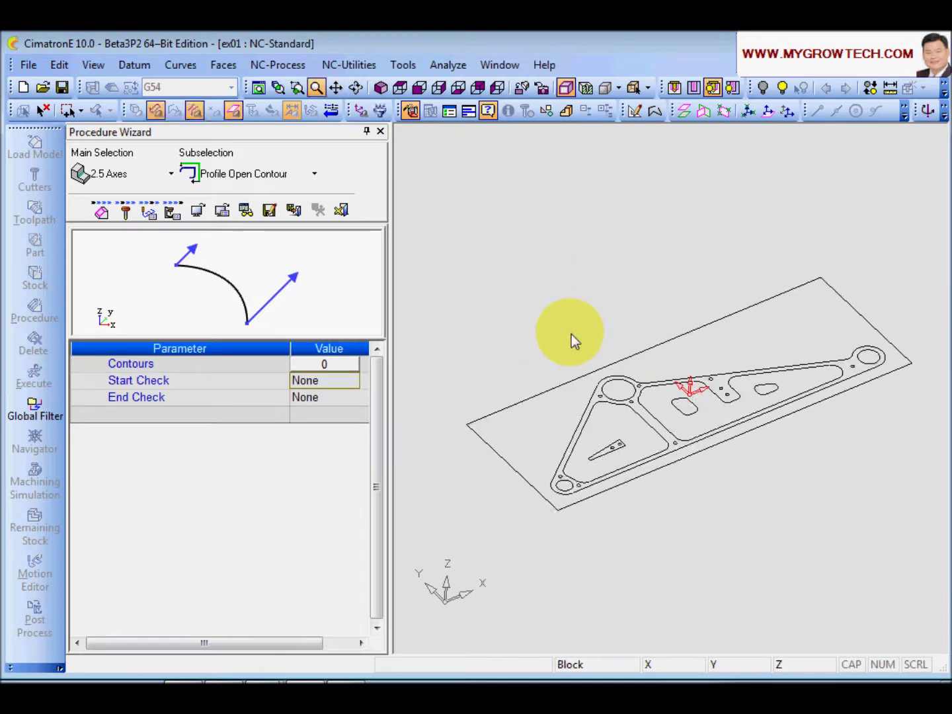
Step: Pick the rectangle's long top edge as the open contour, milling on the Right side
{"action": "left_click", "coordinate": [326, 365]}
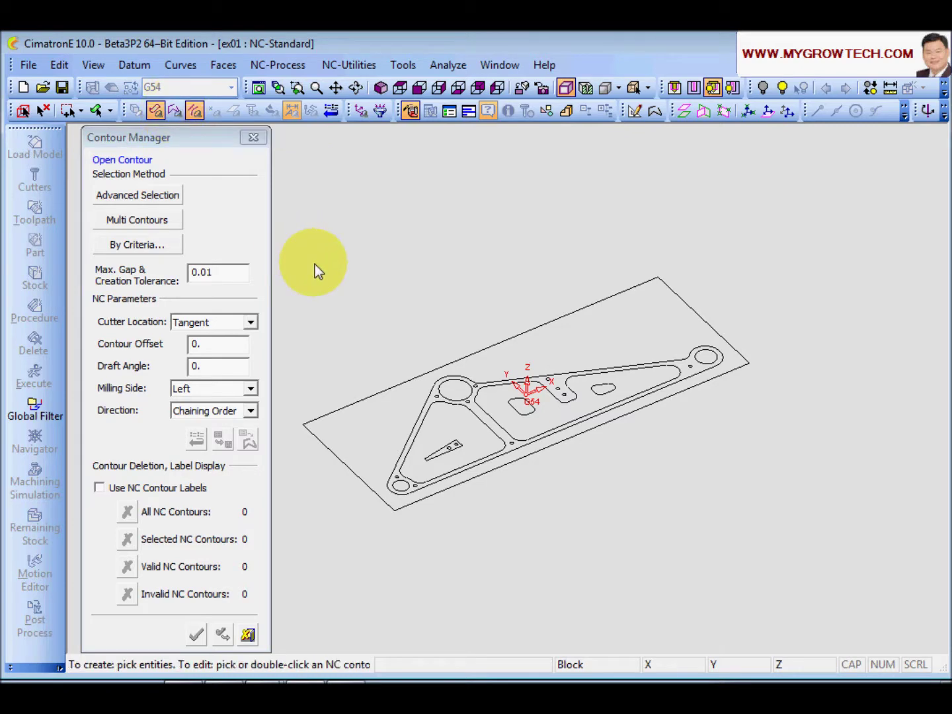
{"action": "left_click", "coordinate": [323, 417]}
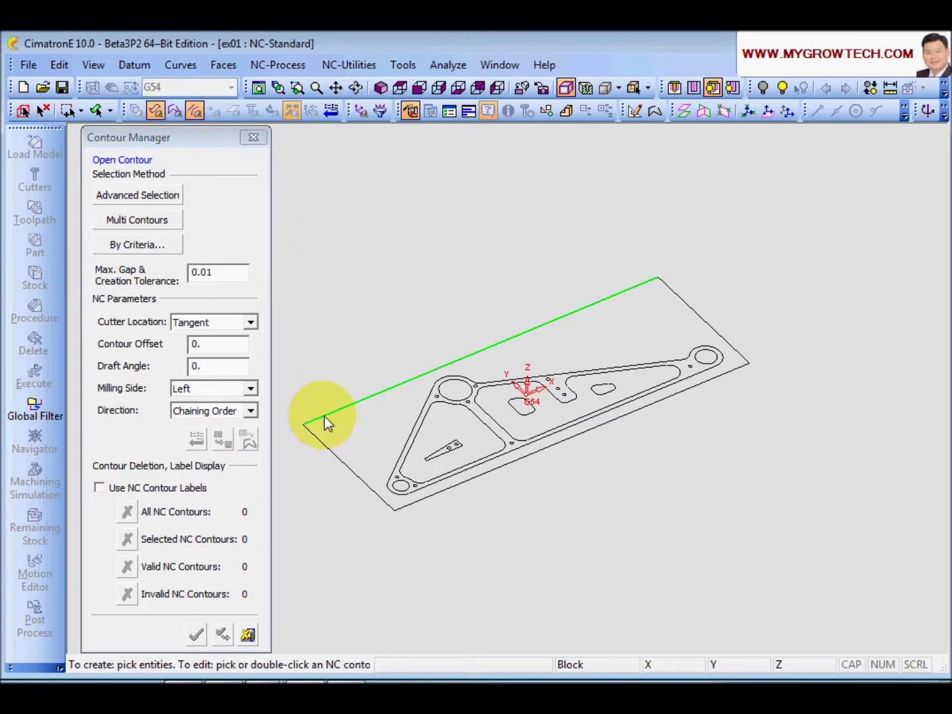
{"action": "left_click", "coordinate": [324, 423]}
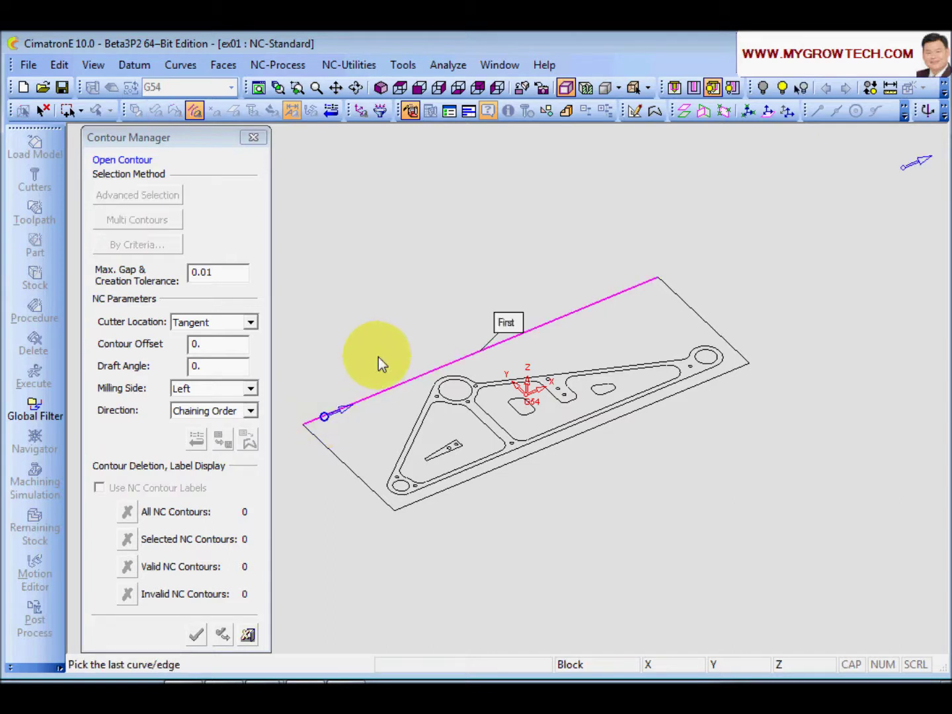
{"action": "scroll", "coordinate": [475, 306], "scroll_direction": "up", "scroll_amount": 3}
{"action": "middle_click_drag", "start_coordinate": [515, 329], "coordinate": [465, 376]}
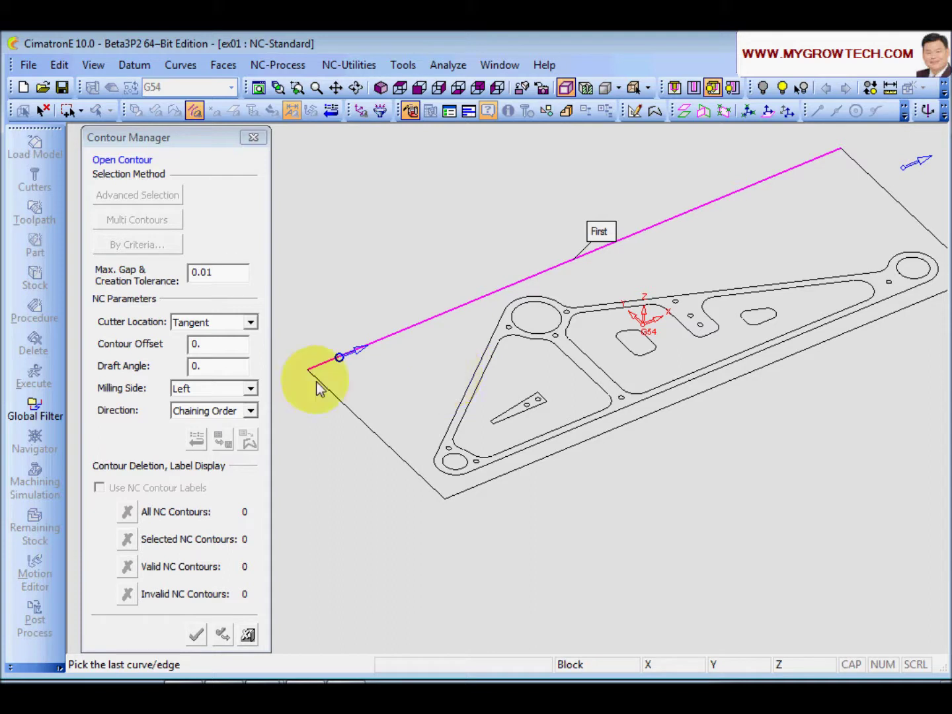
{"action": "left_click", "coordinate": [251, 389]}
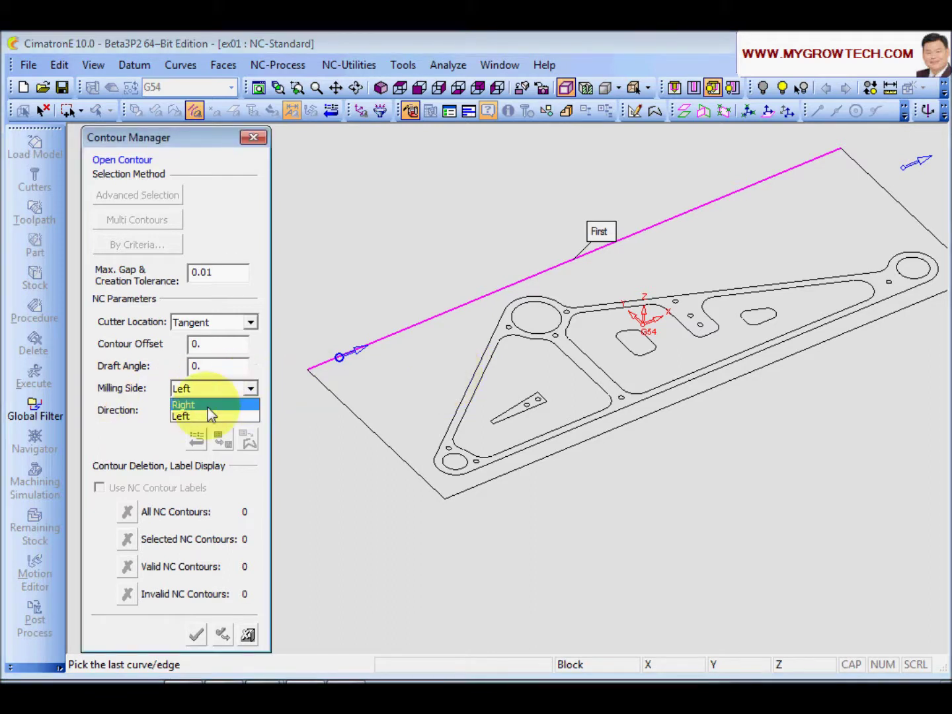
{"action": "left_click", "coordinate": [206, 405]}
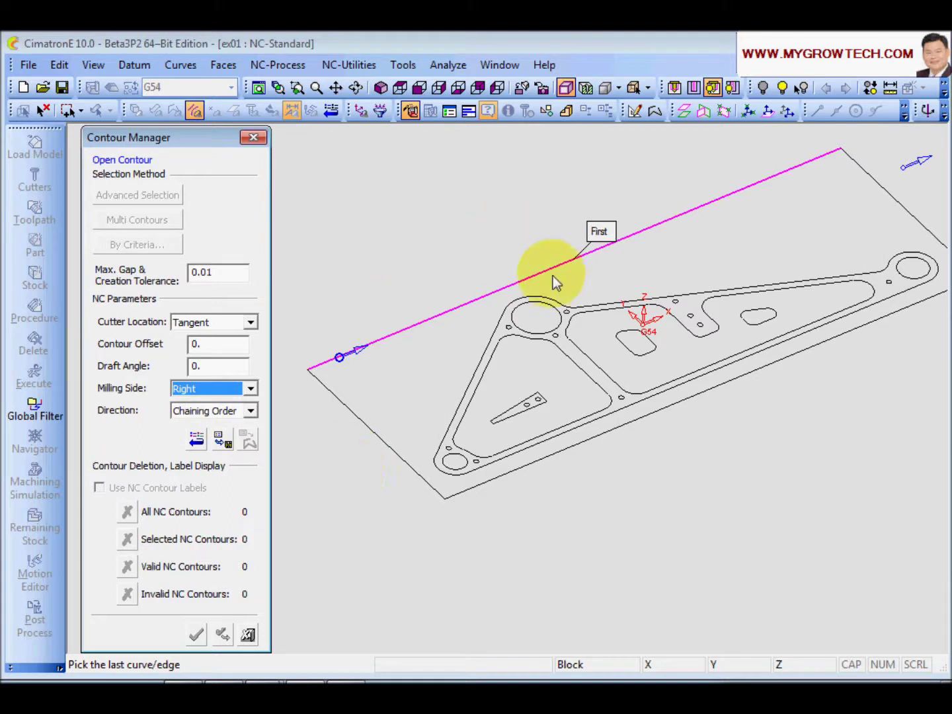
{"action": "middle_click", "coordinate": [438, 259]}
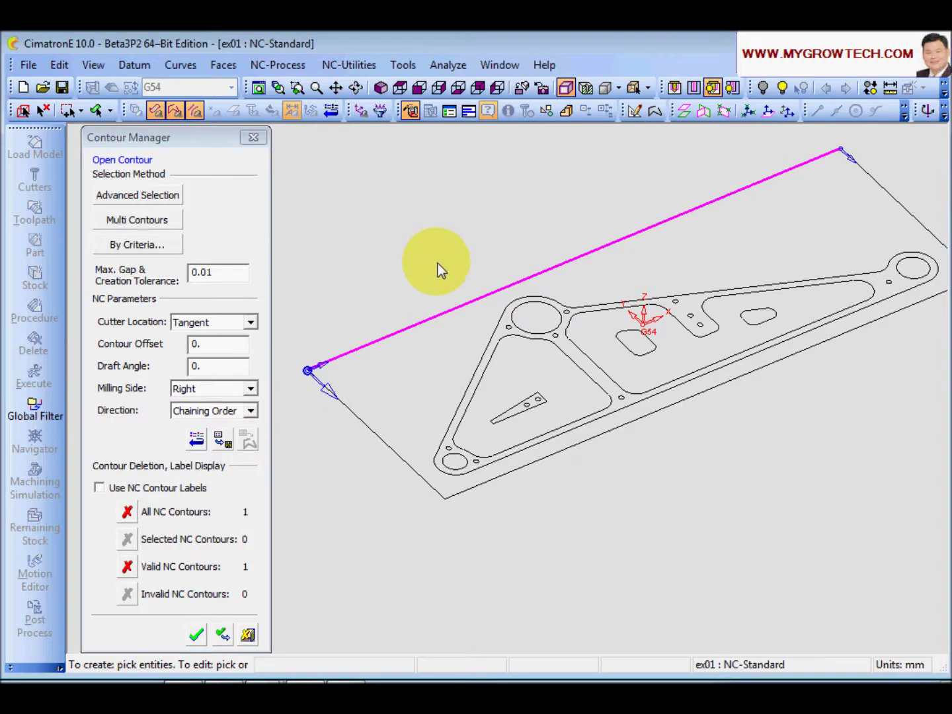
{"action": "middle_click", "coordinate": [431, 263]}
Step: Select FM50 in Cutters and Holders as the profile procedure's cutter
{"action": "scroll", "coordinate": [564, 426], "scroll_direction": "down", "scroll_amount": 3}
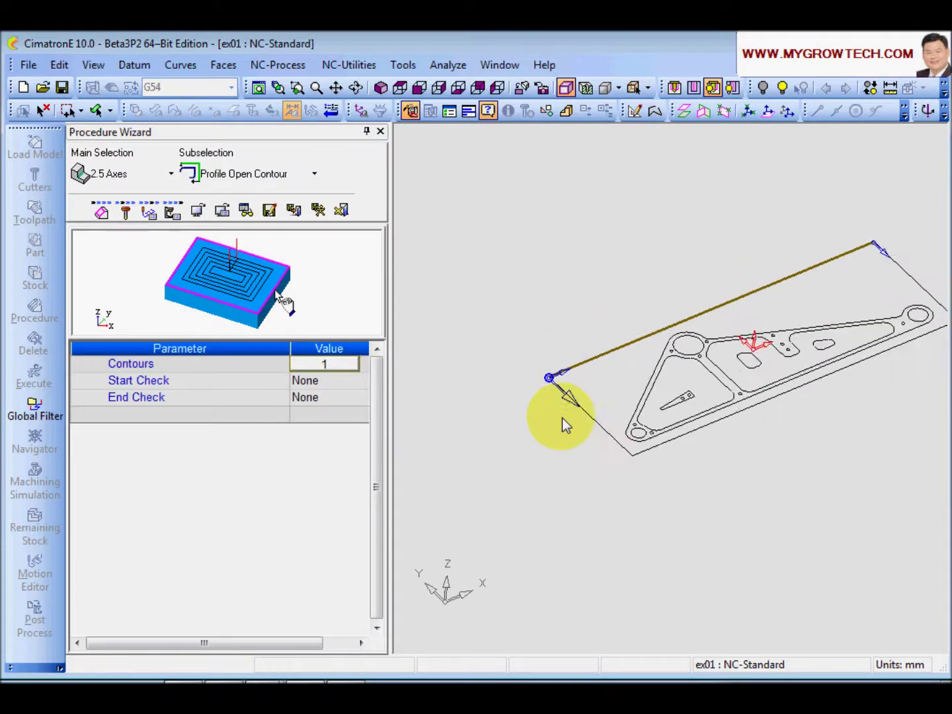
{"action": "scroll", "coordinate": [480, 343], "scroll_direction": "up", "scroll_amount": 3}
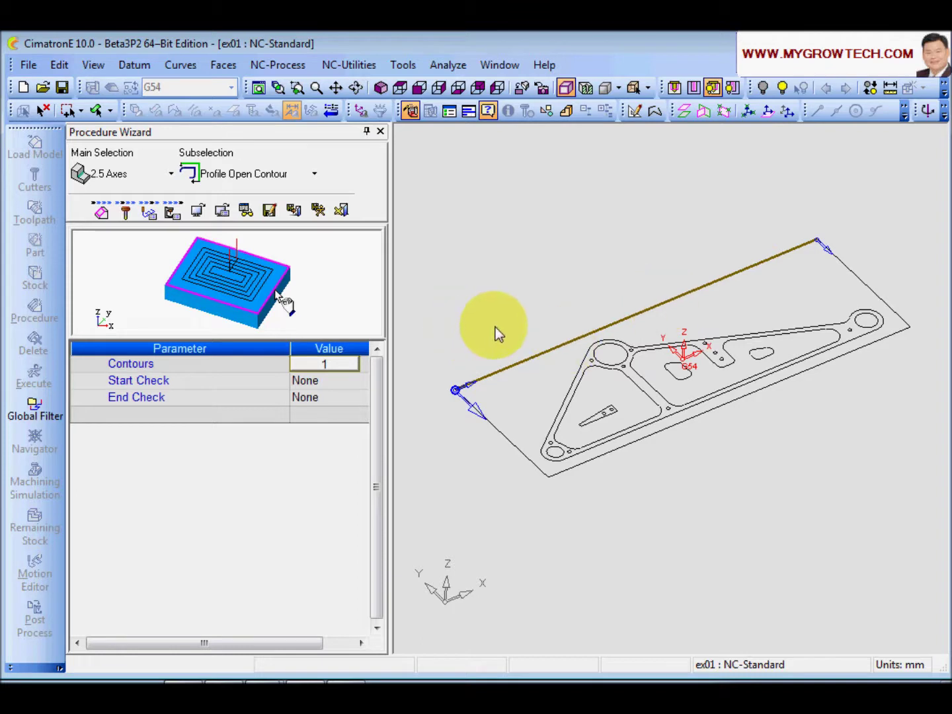
{"action": "middle_click_drag", "start_coordinate": [495, 331], "coordinate": [511, 323]}
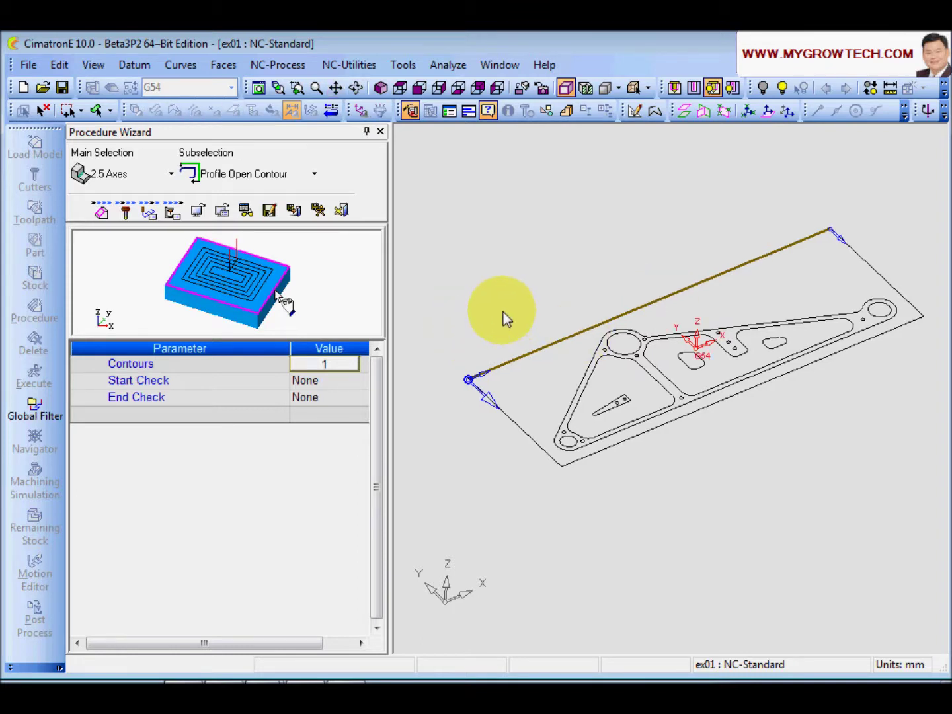
{"action": "left_click", "coordinate": [127, 212]}
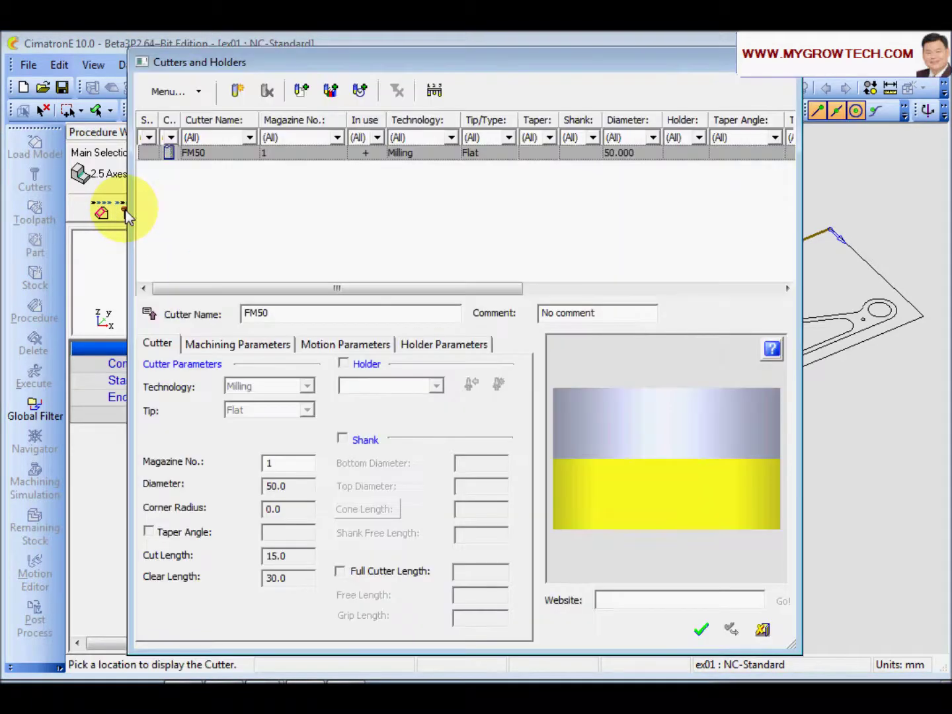
{"action": "left_click", "coordinate": [201, 154]}
{"action": "left_click", "coordinate": [700, 625]}
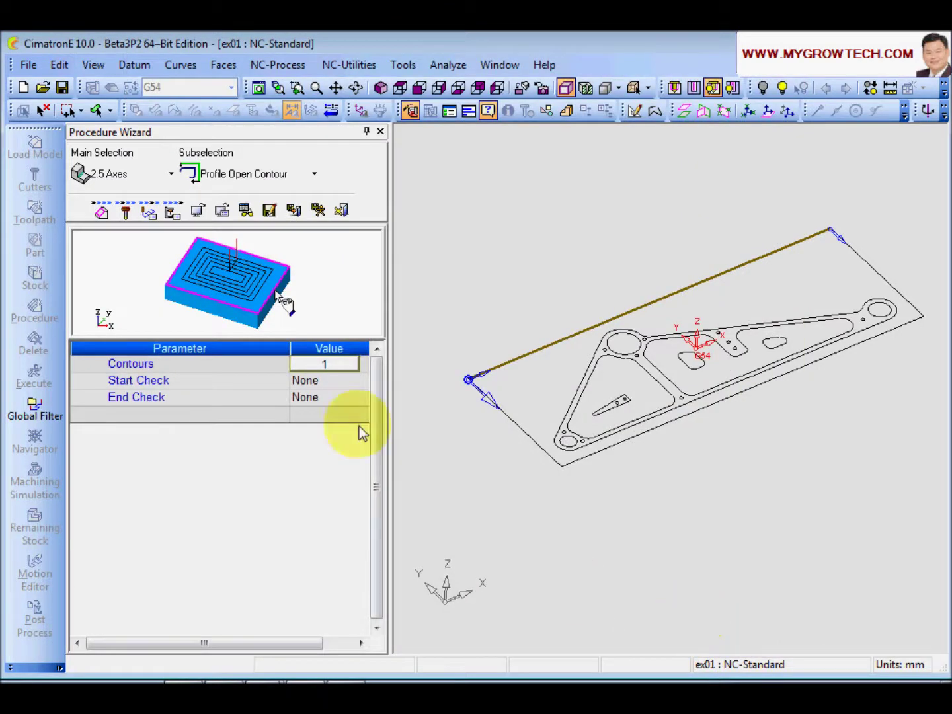
Step: Set Z-Top to 2 in the procedure's Tool Trajectory motion parameters
{"action": "left_click", "coordinate": [149, 212]}
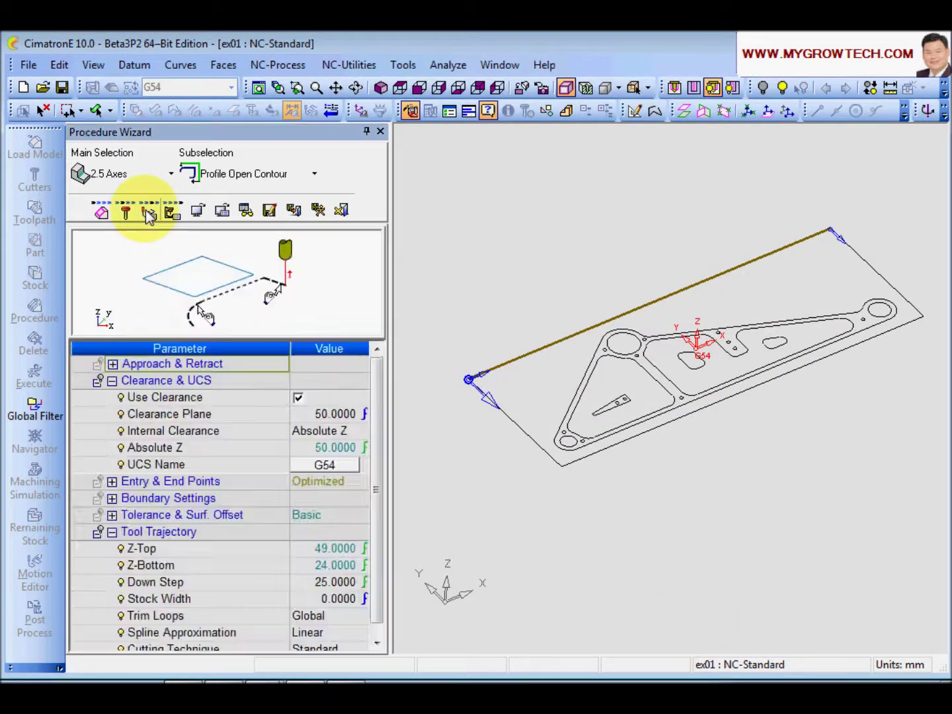
{"action": "left_click", "coordinate": [111, 380]}
{"action": "left_click", "coordinate": [112, 449]}
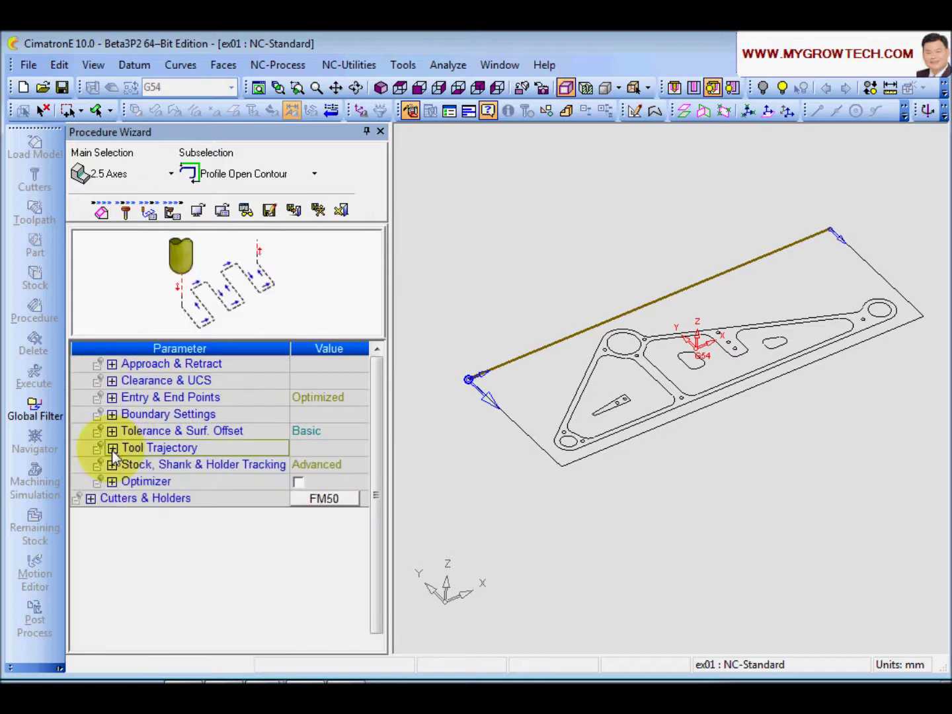
{"action": "left_click", "coordinate": [112, 448]}
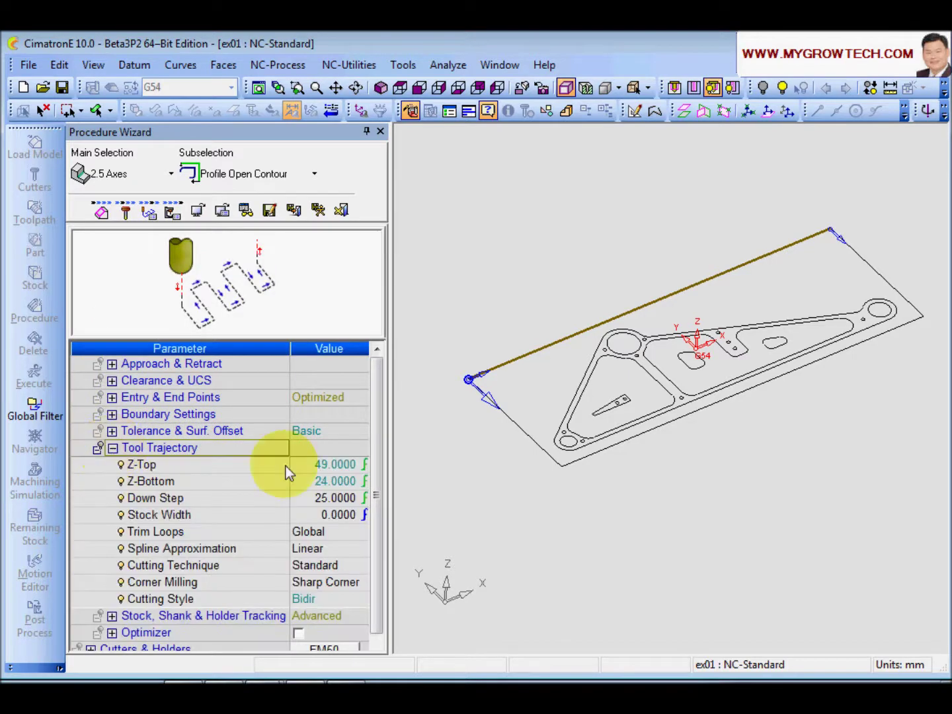
{"action": "left_click", "coordinate": [166, 466]}
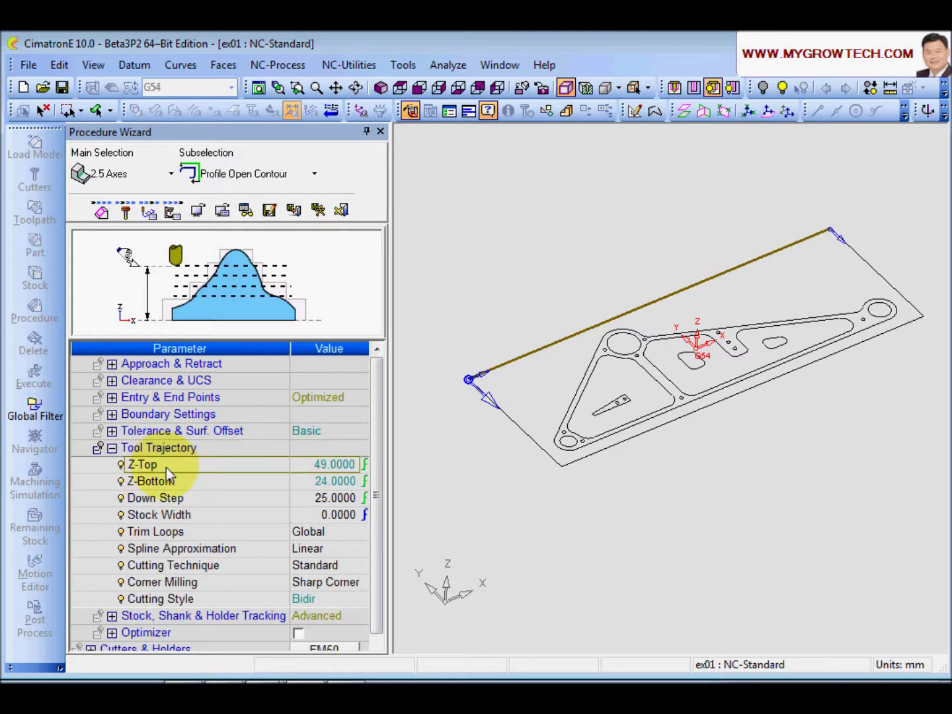
{"action": "left_click", "coordinate": [297, 466]}
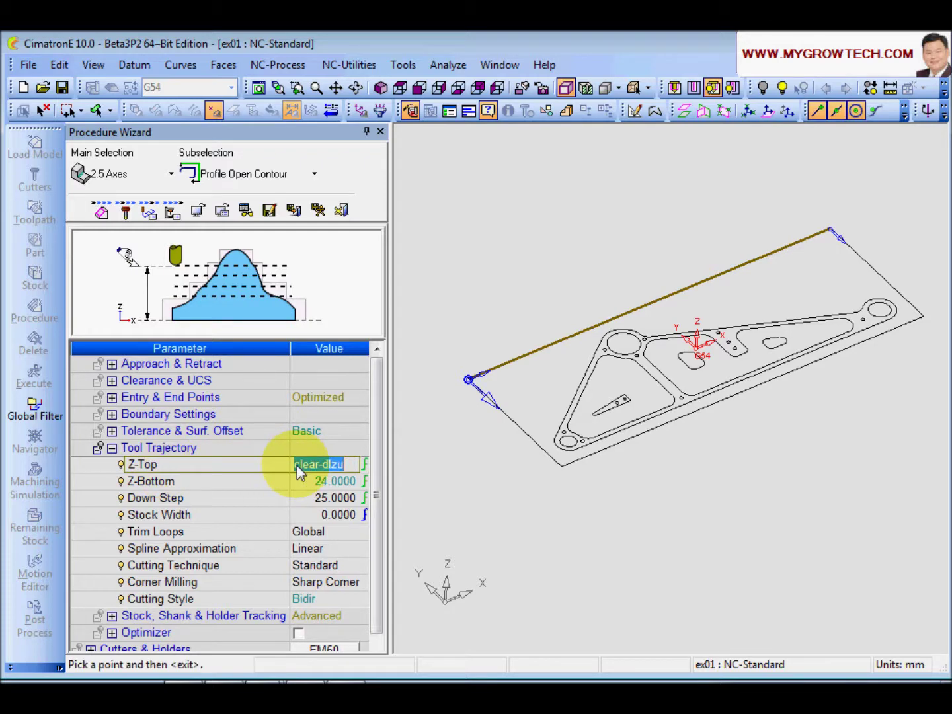
{"action": "type", "text": "2"}
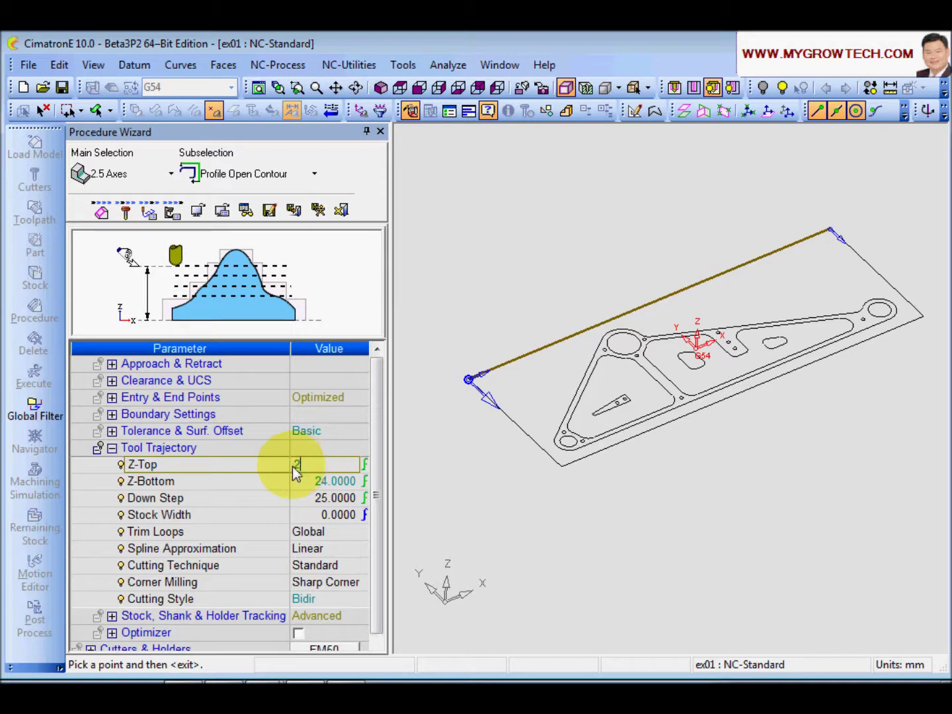
{"action": "key", "text": "Return"}
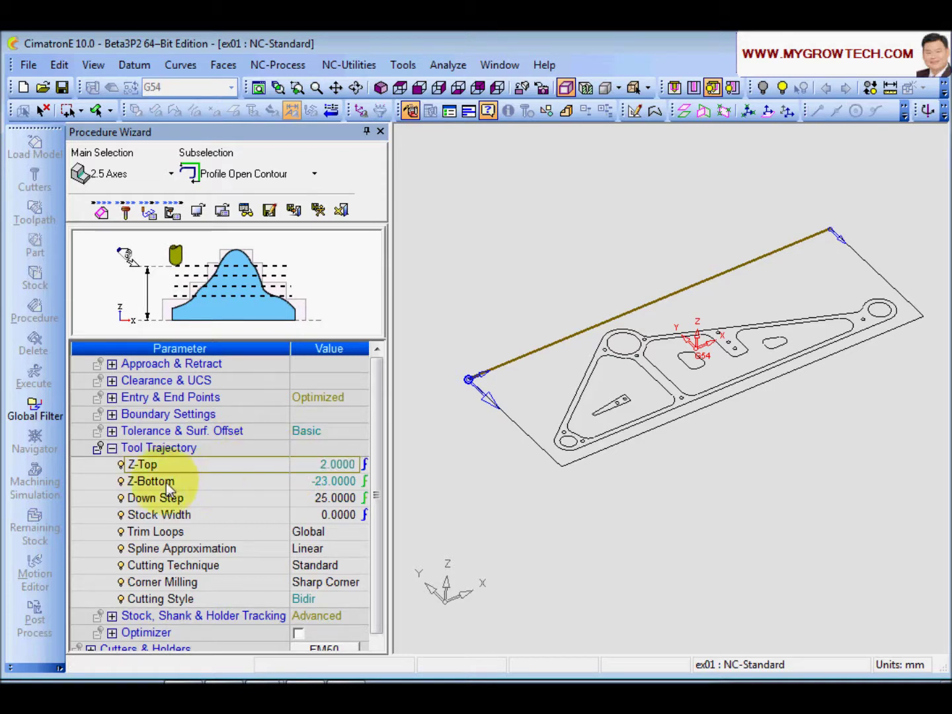
Step: Set Z-Bottom to 0 from the contour's left endpoint, then save and calculate the procedure
{"action": "left_click", "coordinate": [294, 482]}
{"action": "left_click", "coordinate": [469, 379]}
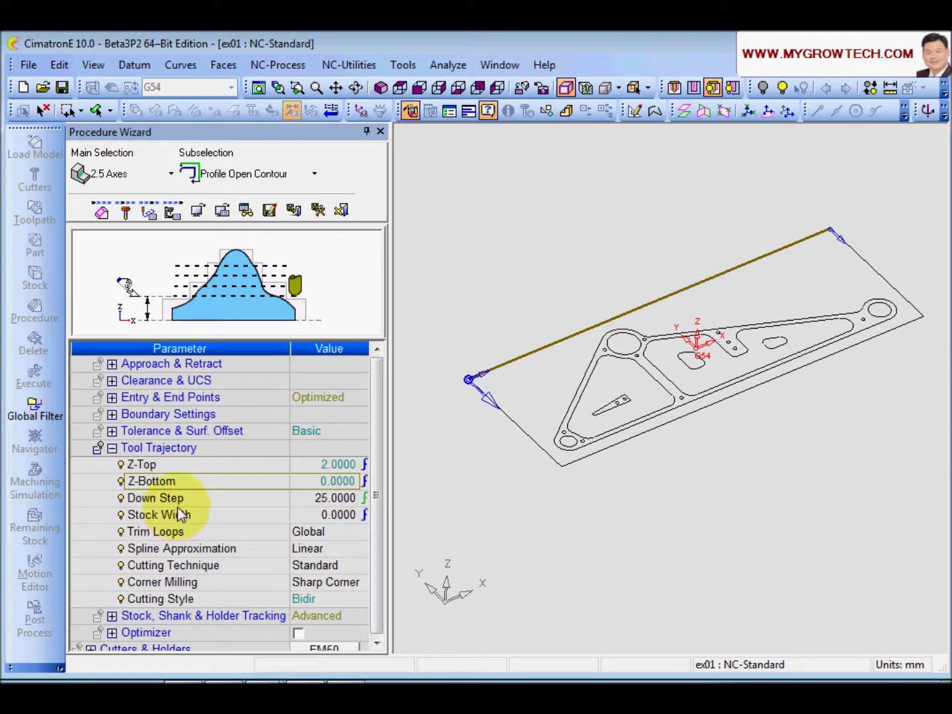
{"action": "left_click_drag", "start_coordinate": [377, 456], "coordinate": [376, 480]}
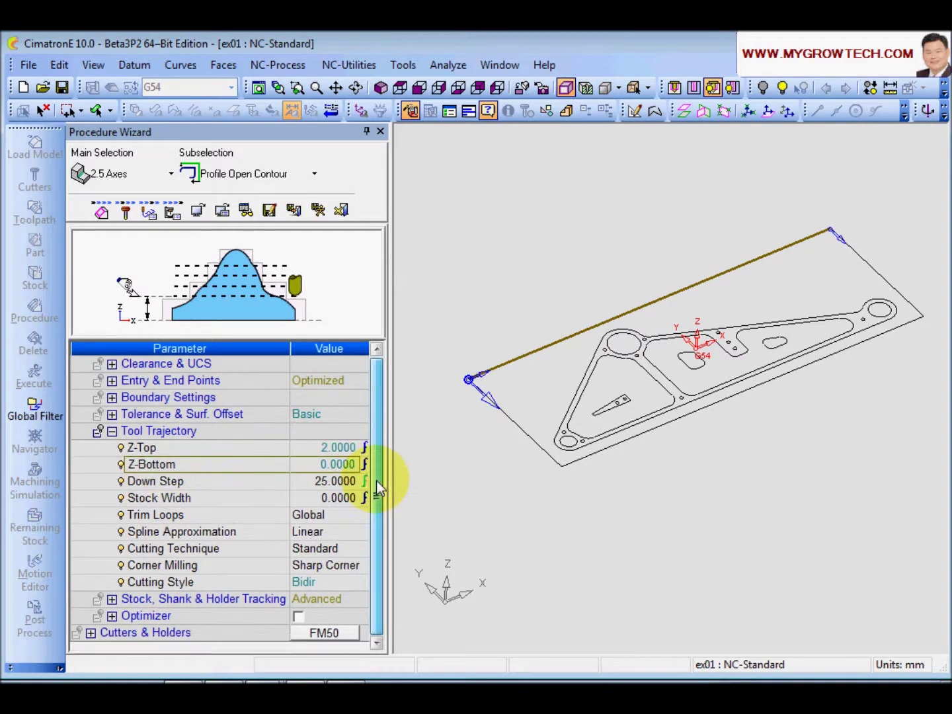
{"action": "left_click", "coordinate": [233, 488]}
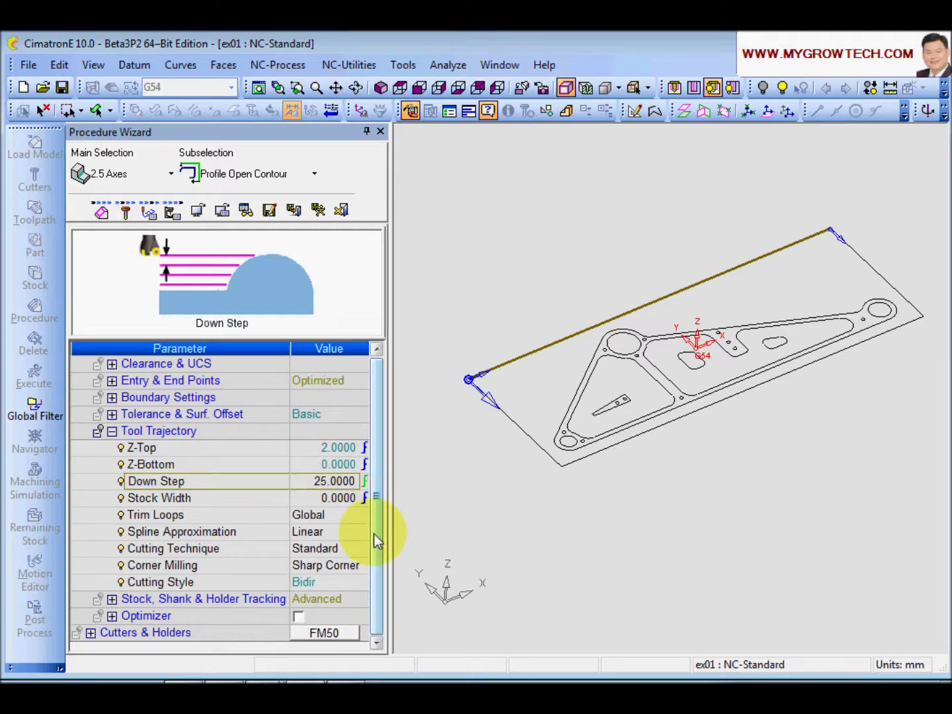
{"action": "left_click", "coordinate": [319, 211]}
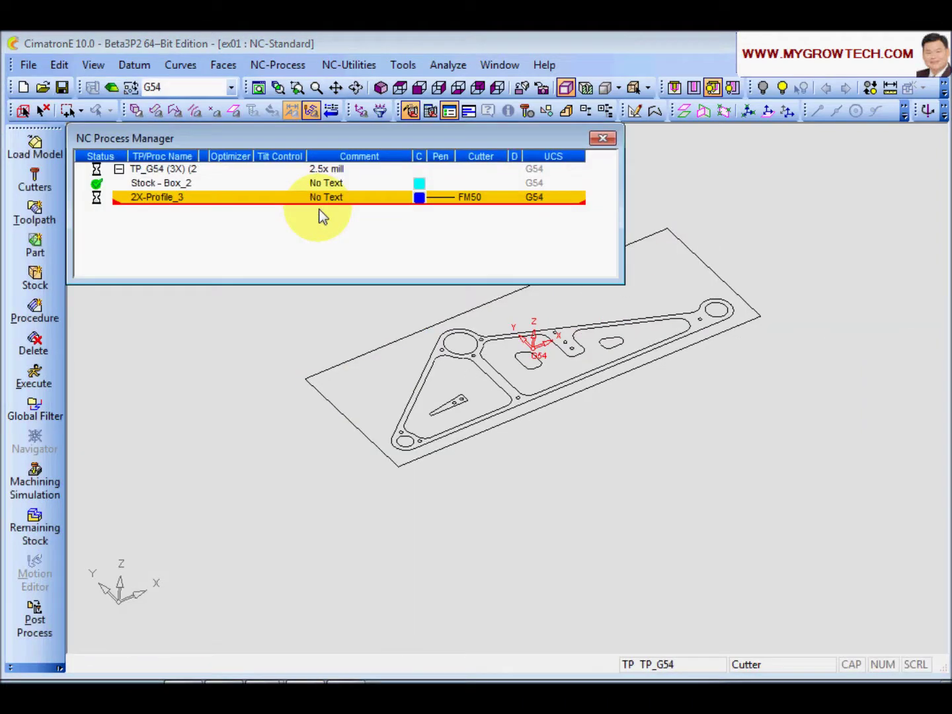